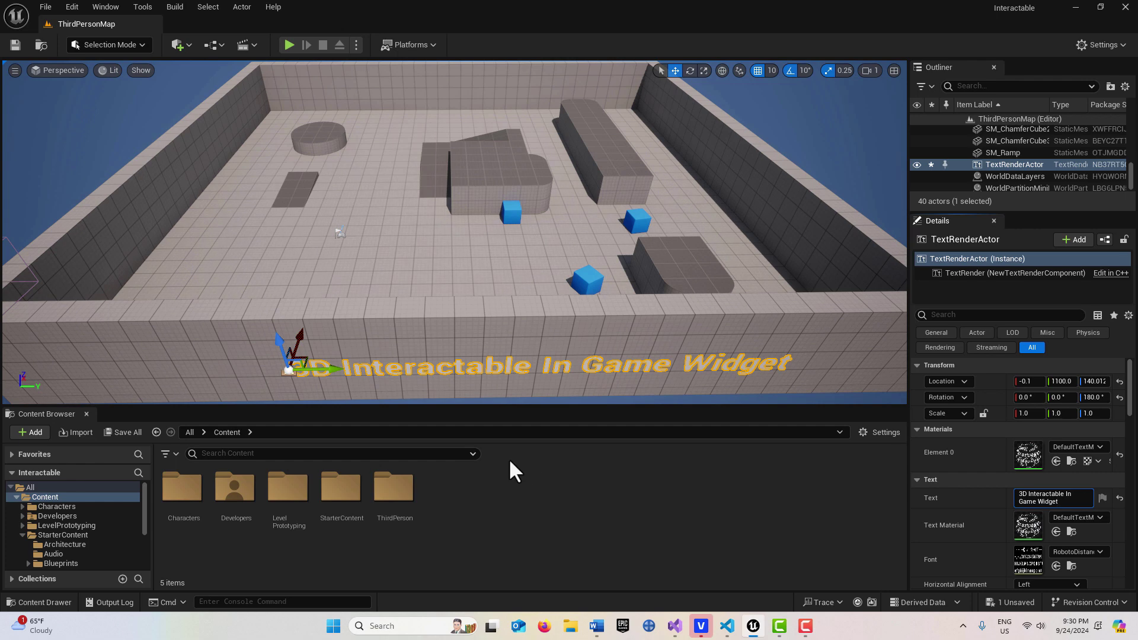
Add a User Widget–based Widget Blueprint named WBP_Interactable to the Content folder.
{"action": "right_click", "coordinate": [480, 491]}
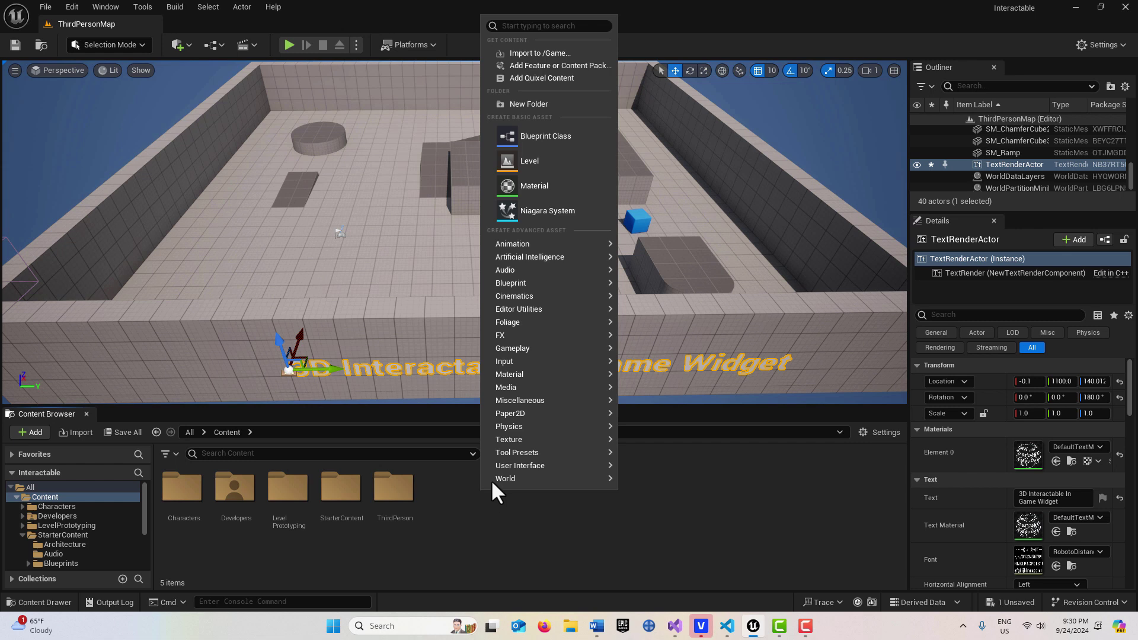
{"action": "mouse_move", "coordinate": [513, 466]}
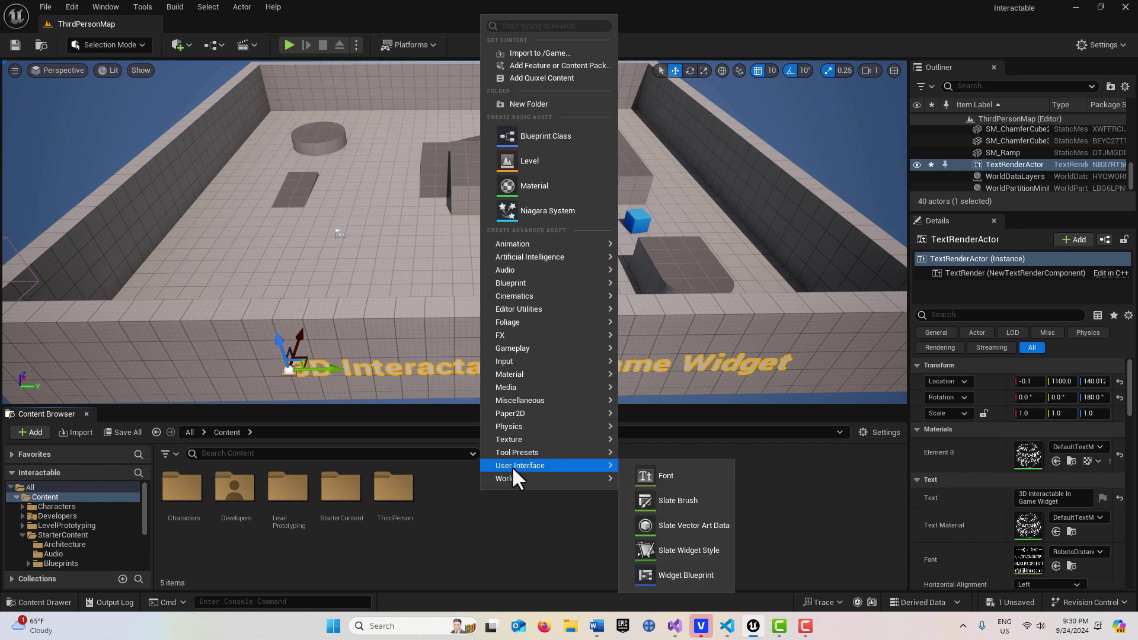
{"action": "left_click", "coordinate": [681, 573]}
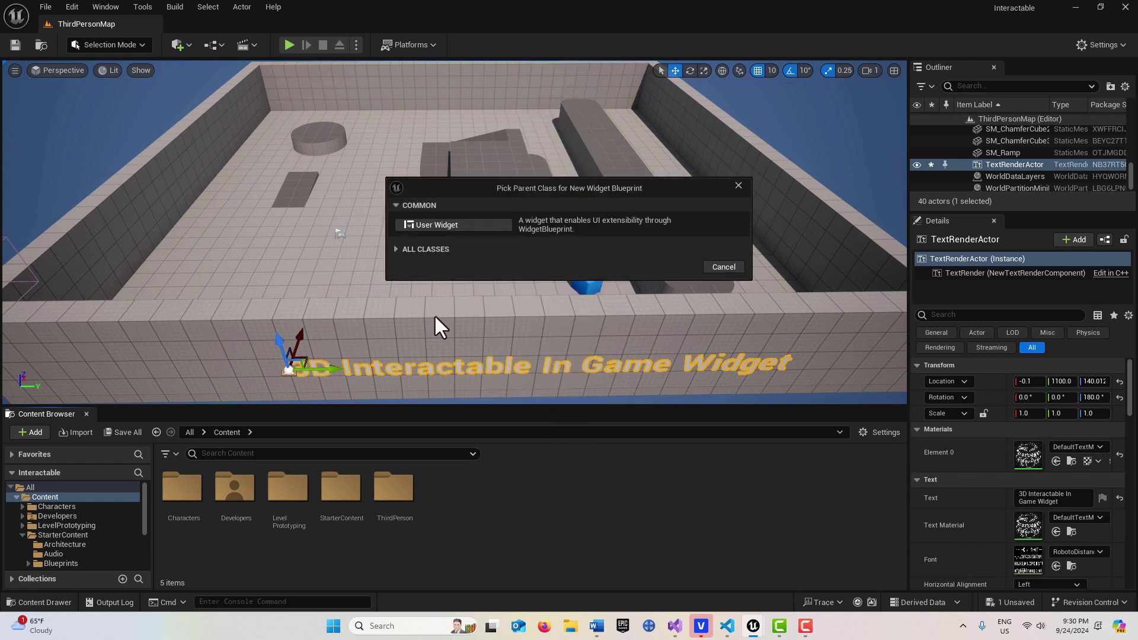
{"action": "left_click", "coordinate": [468, 226]}
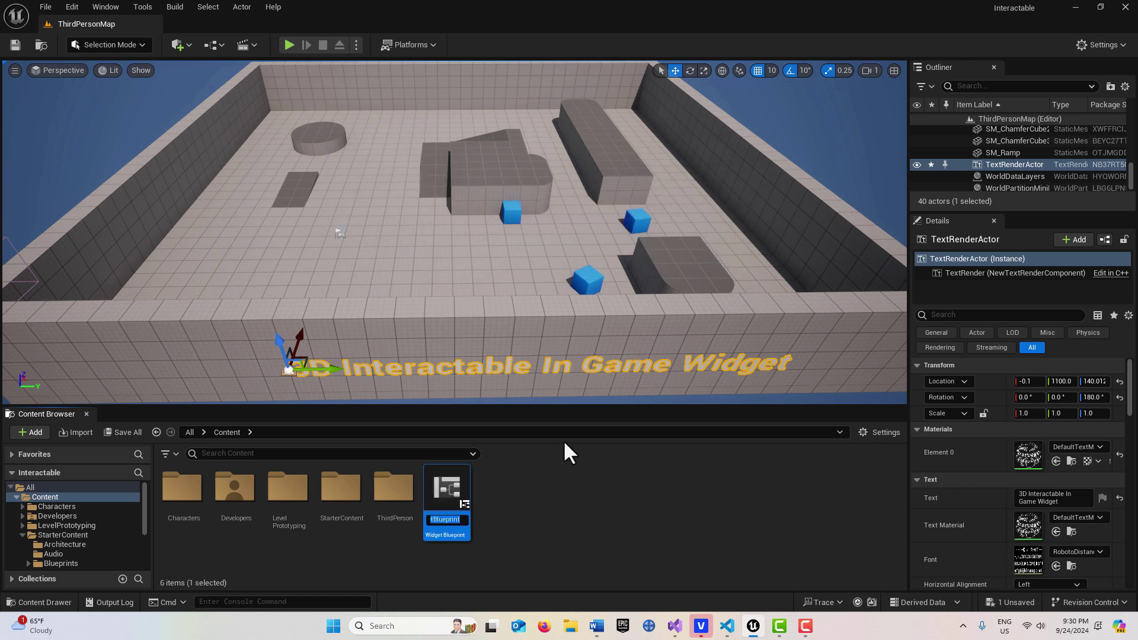
{"action": "type", "text": "WBP_"}
{"action": "type", "text": "Interac"}
{"action": "type", "text": "table"}
{"action": "key", "text": "Return"}
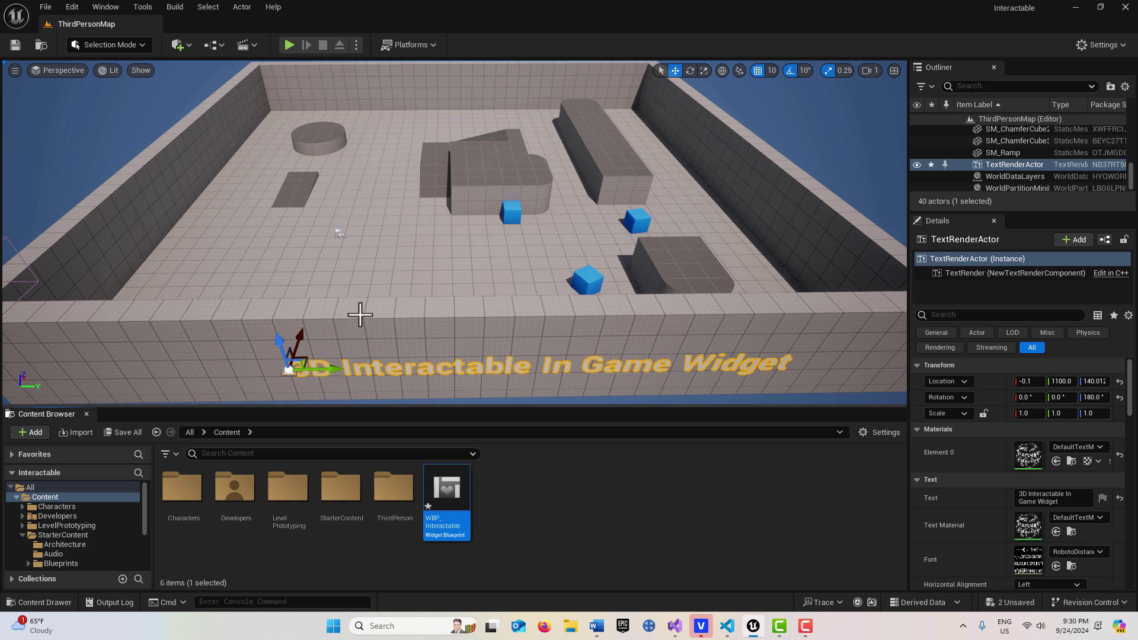
Open WBP_Interactable, add a Button to it, and set the preview size to Desired.
{"action": "double_click", "coordinate": [439, 485]}
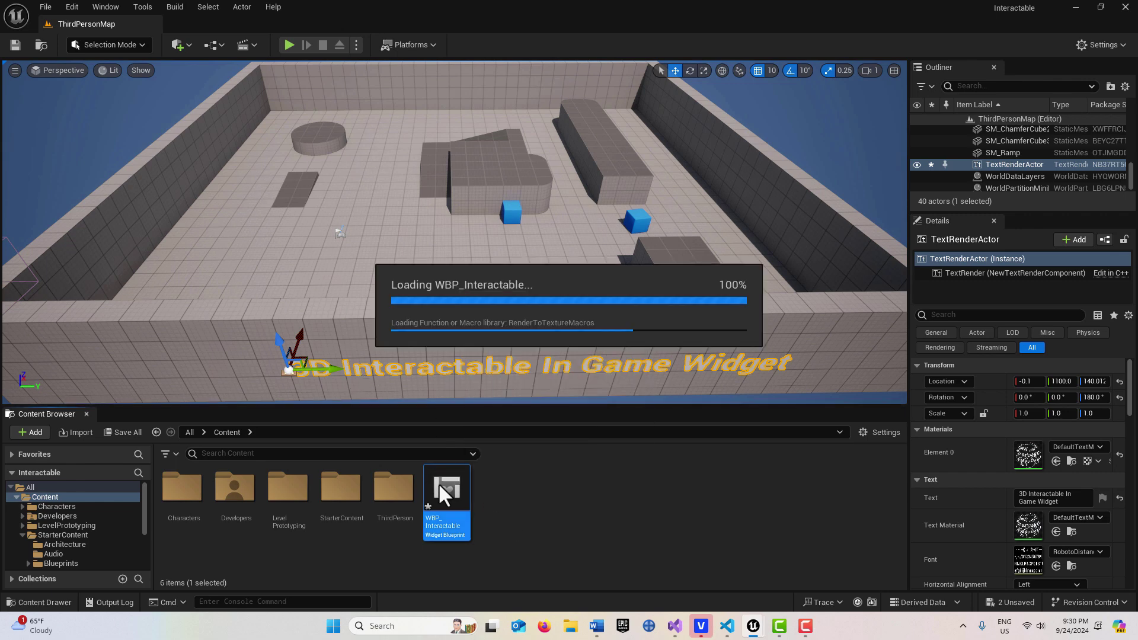
{"action": "left_click_drag", "start_coordinate": [201, 61], "coordinate": [226, 22]}
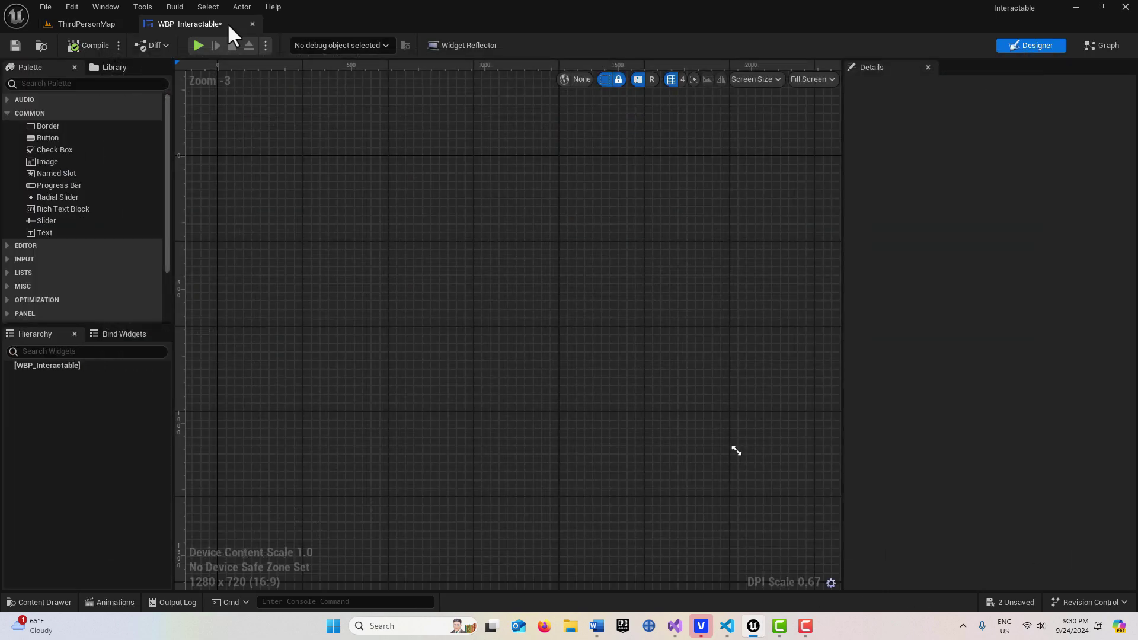
{"action": "left_click", "coordinate": [63, 84]}
{"action": "type", "text": "button"}
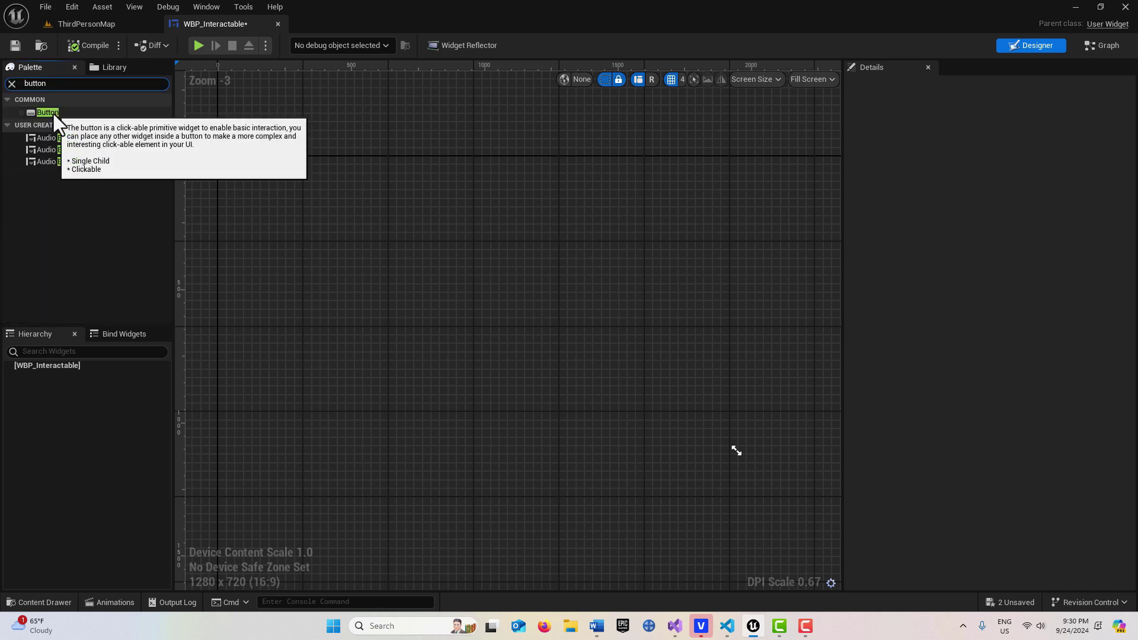
{"action": "left_click_drag", "start_coordinate": [47, 112], "coordinate": [62, 365]}
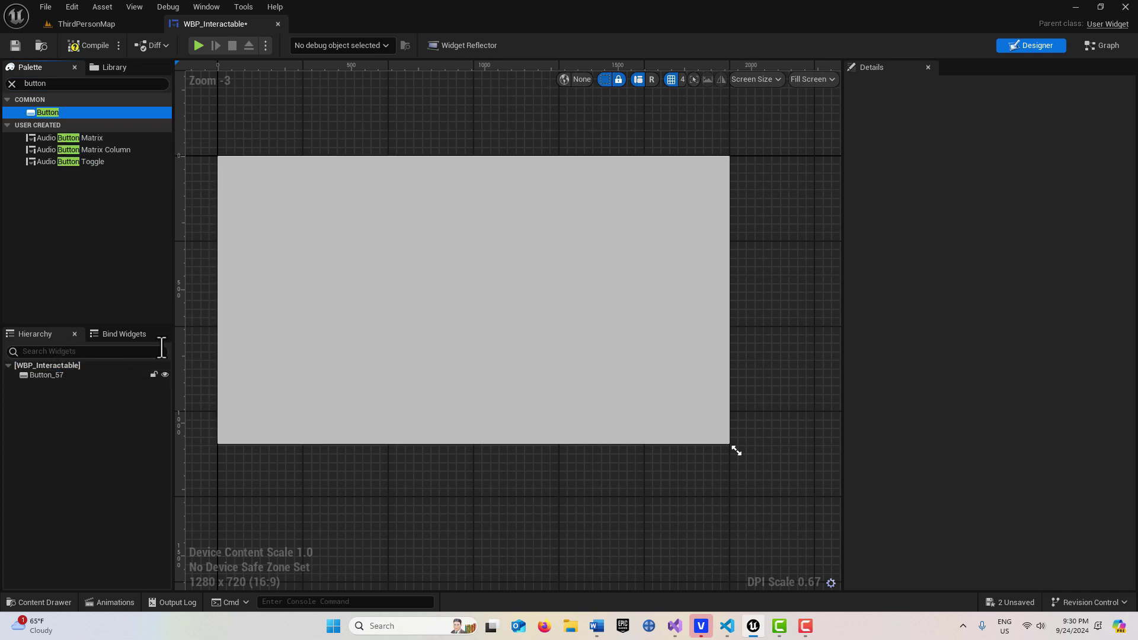
{"action": "left_click", "coordinate": [823, 80]}
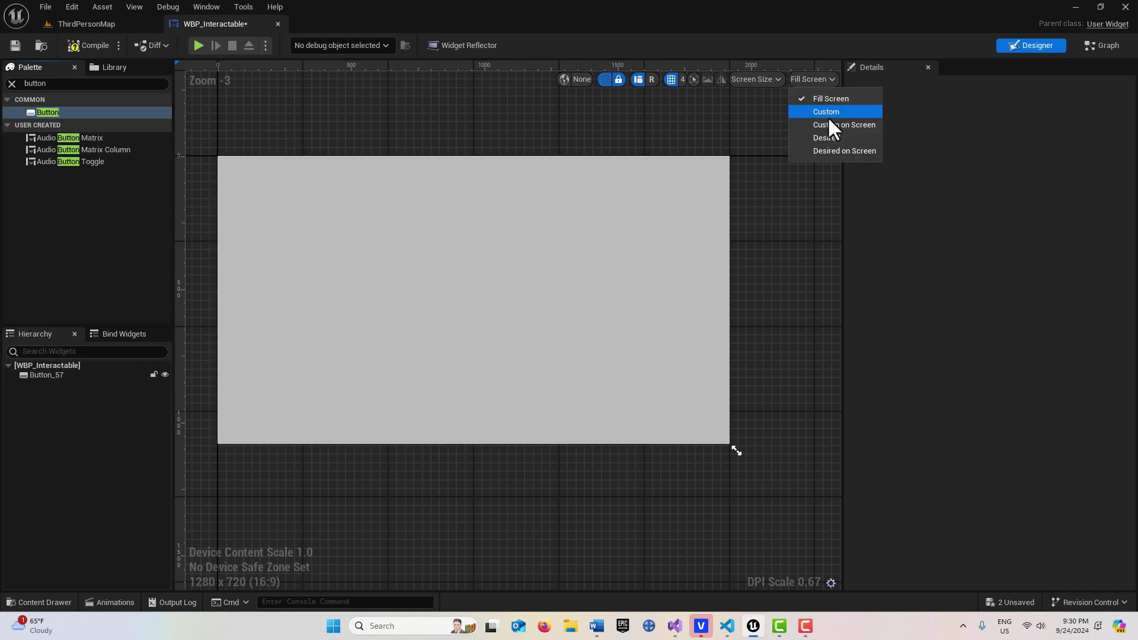
{"action": "left_click", "coordinate": [827, 138]}
{"action": "right_click_drag", "start_coordinate": [328, 245], "coordinate": [576, 365]}
Place a Text block inside the button reading 'Interact With Me!!'.
{"action": "left_click_drag", "start_coordinate": [76, 83], "coordinate": [2, 87]}
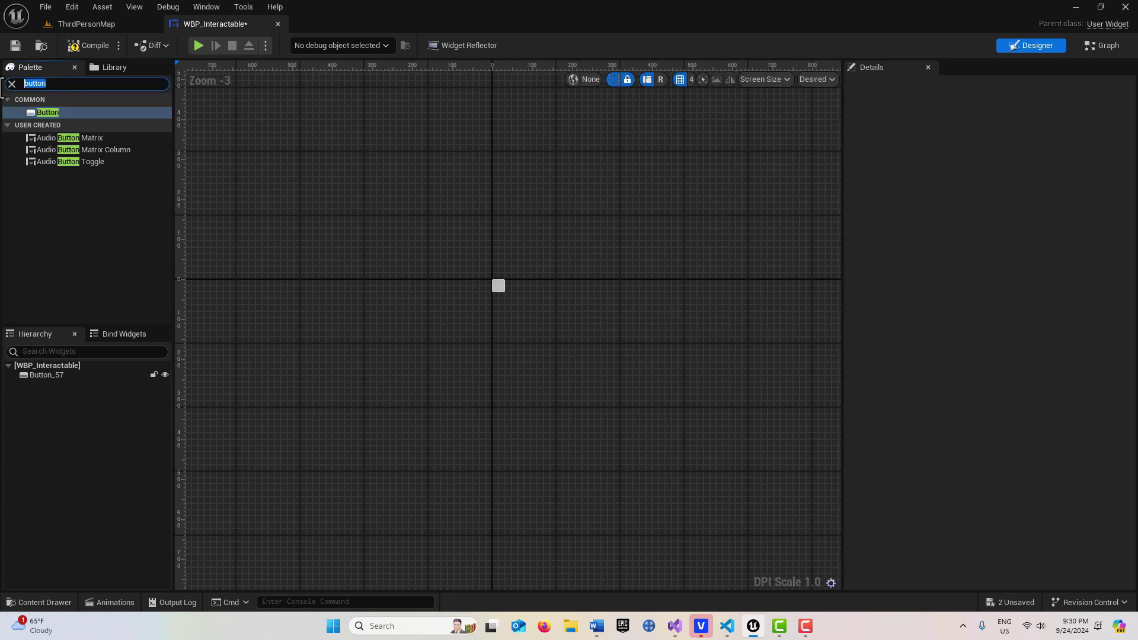
{"action": "type", "text": "text"}
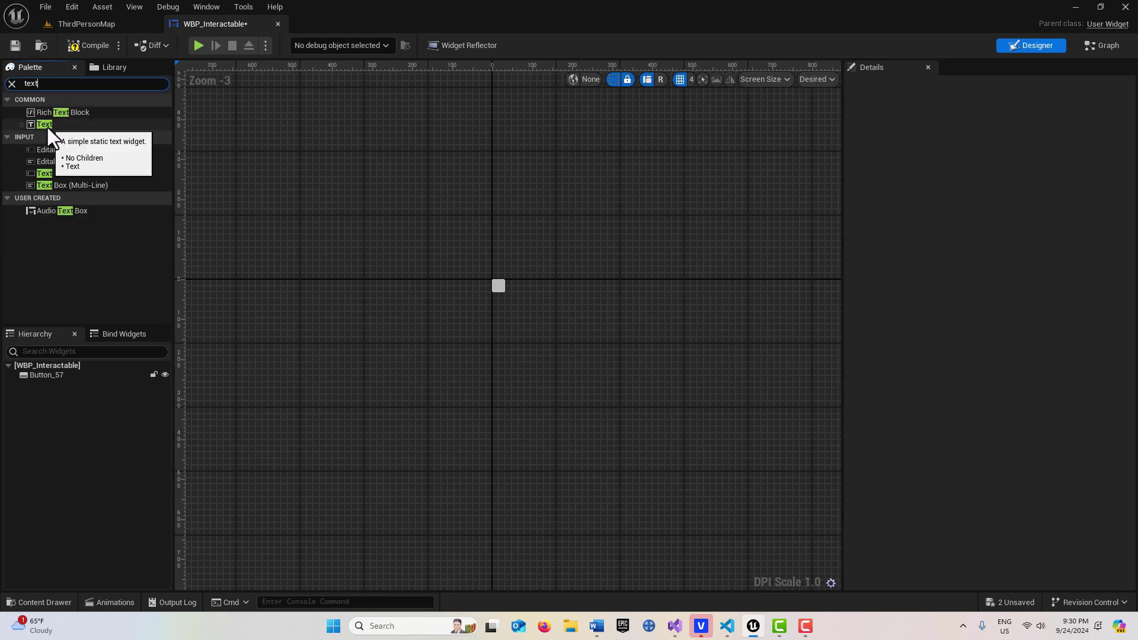
{"action": "left_click_drag", "start_coordinate": [47, 126], "coordinate": [61, 374]}
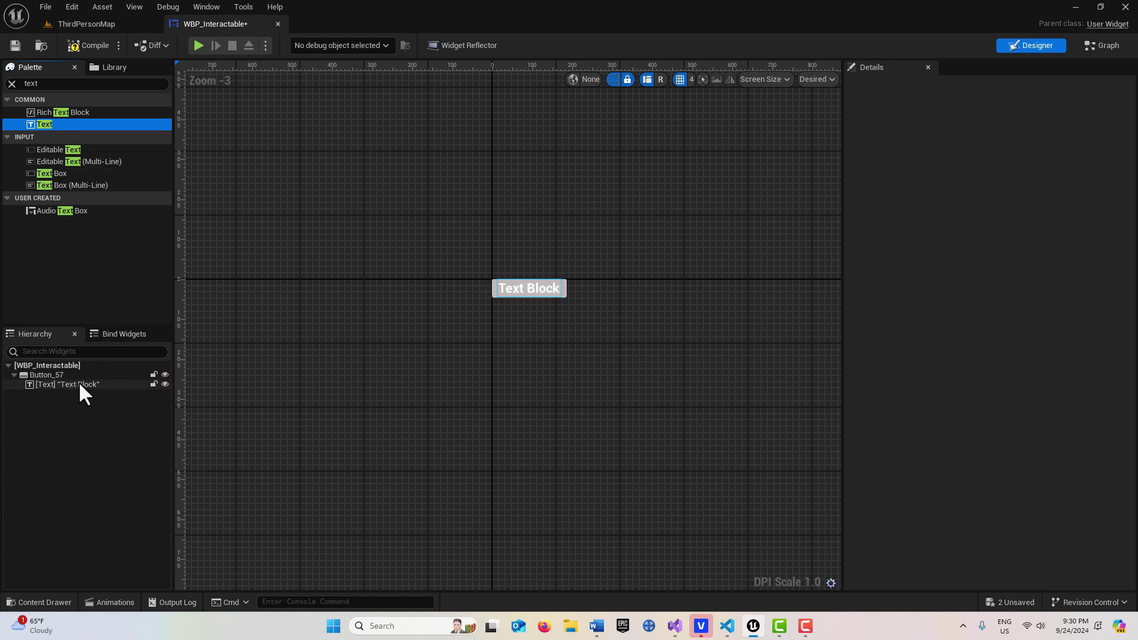
{"action": "left_click", "coordinate": [83, 385]}
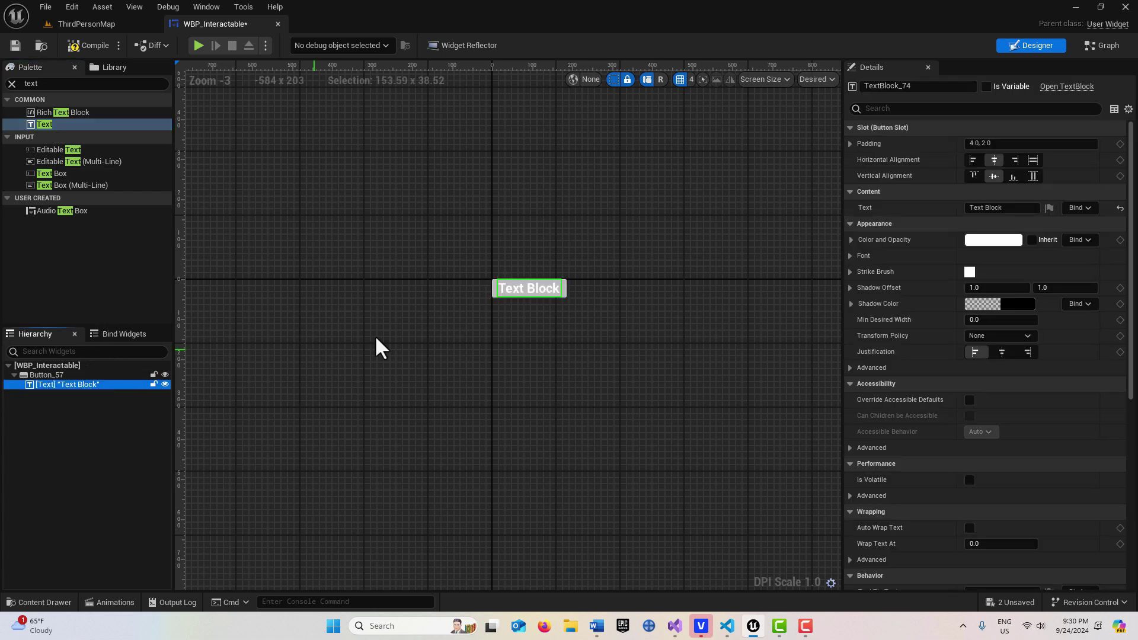
{"action": "left_click", "coordinate": [1011, 208]}
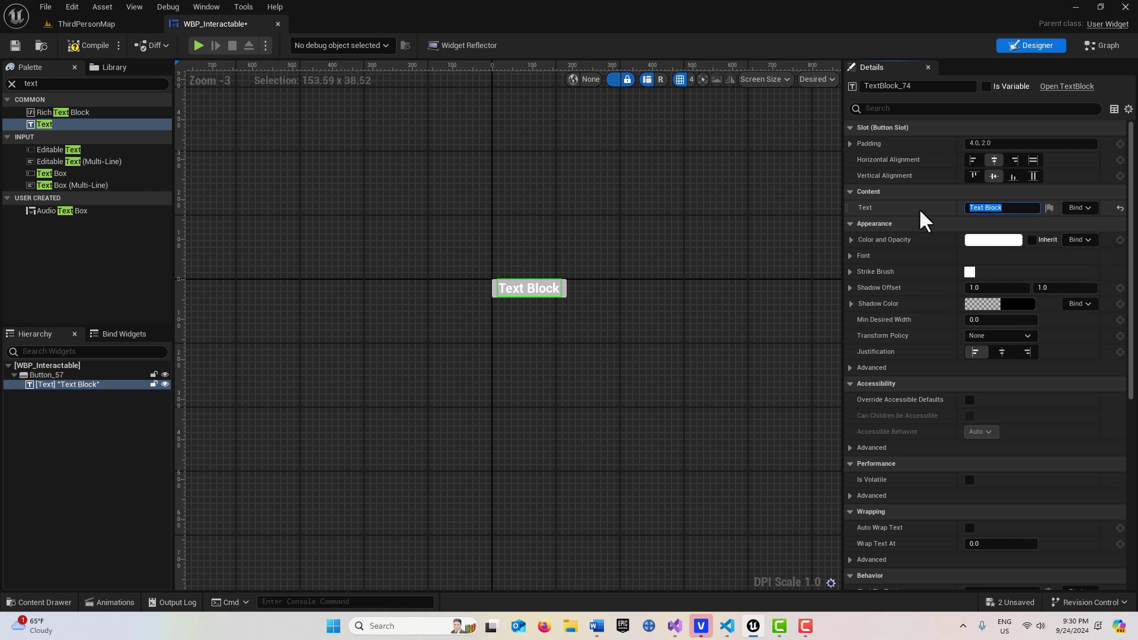
{"action": "key", "text": "BackSpace"}
{"action": "type", "text": "Interact With ME"}
{"action": "key", "text": "BackSpace"}
{"action": "type", "text": "e!!"}
{"action": "key", "text": "Return"}
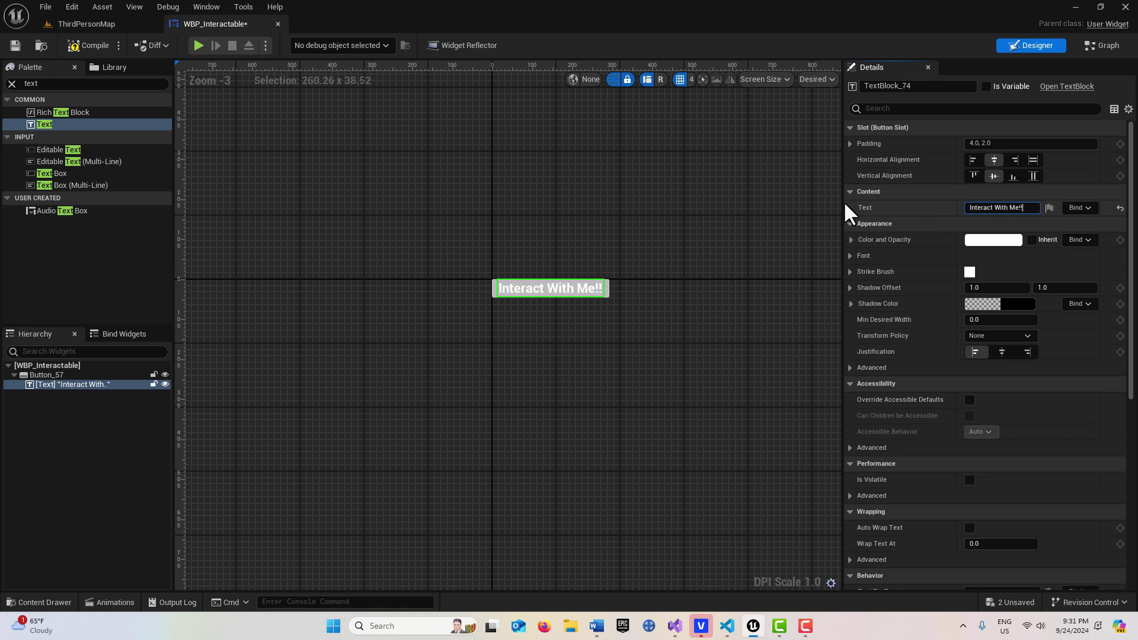
{"action": "left_click", "coordinate": [75, 375]}
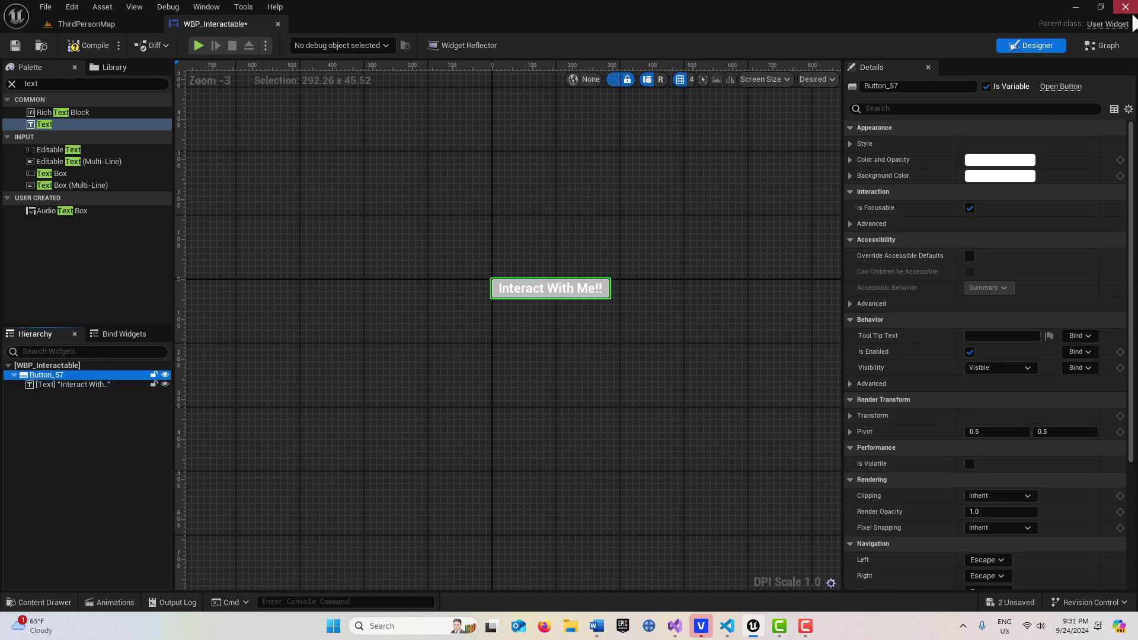
Wire the button's On Pressed event to Print String 'Congratulations. You have created a 3D widget.'.
{"action": "left_click", "coordinate": [1103, 47]}
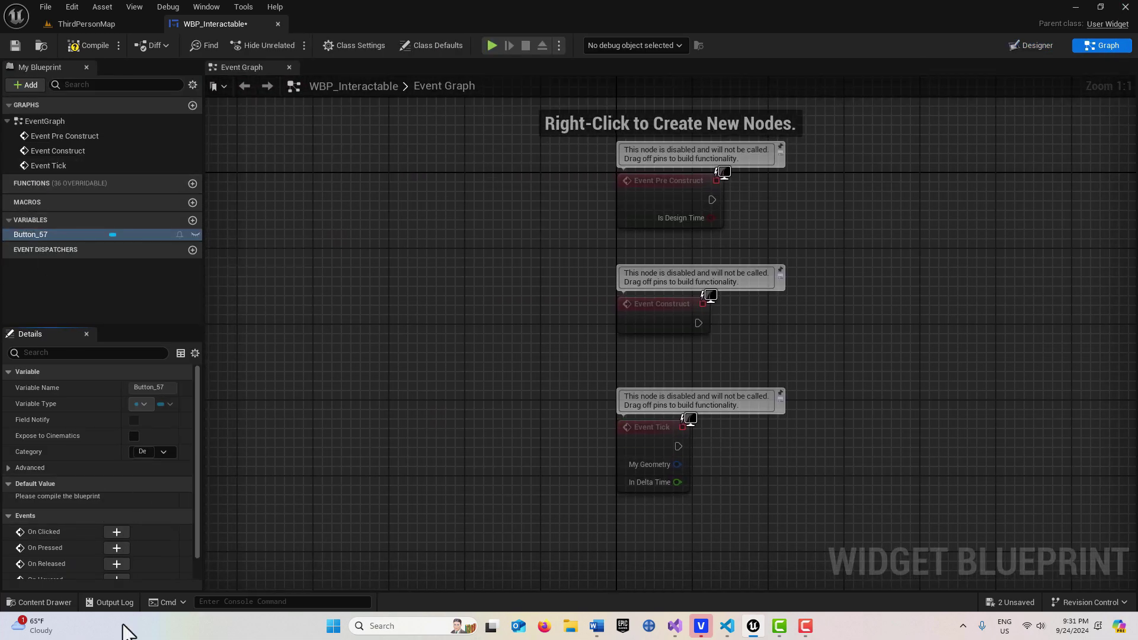
{"action": "left_click", "coordinate": [117, 548]}
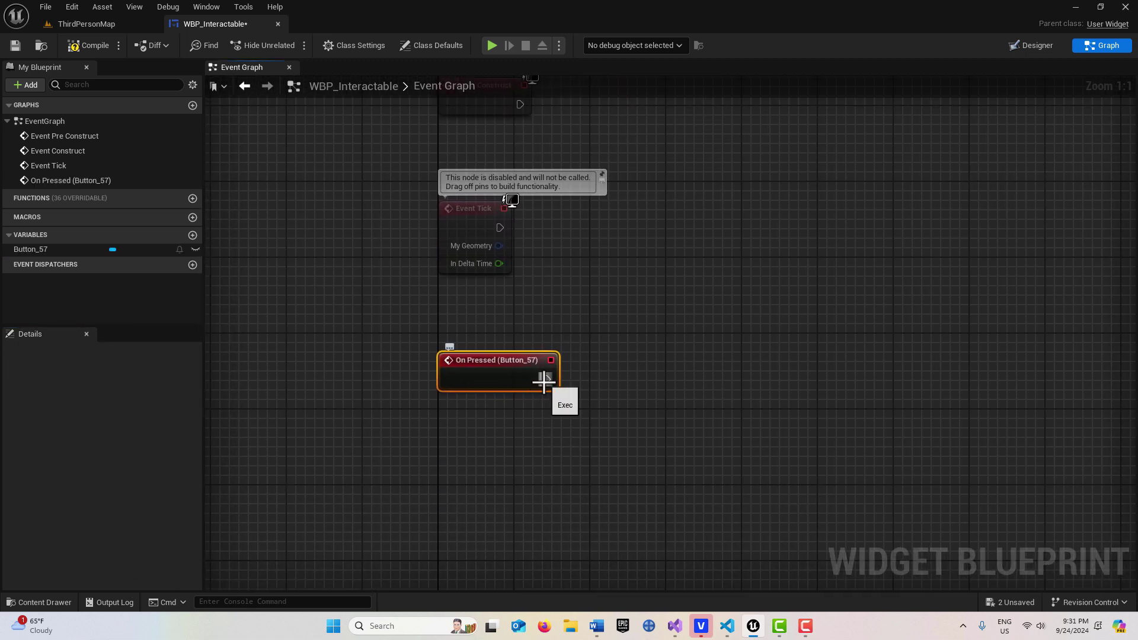
{"action": "left_click_drag", "start_coordinate": [544, 380], "coordinate": [626, 381]}
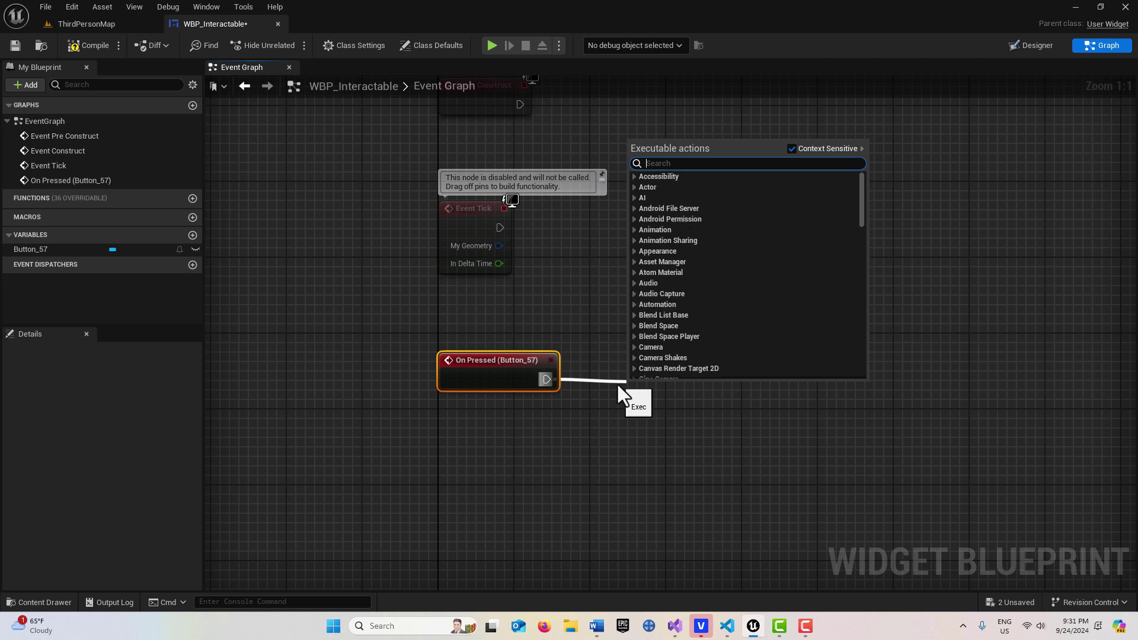
{"action": "type", "text": "pr"}
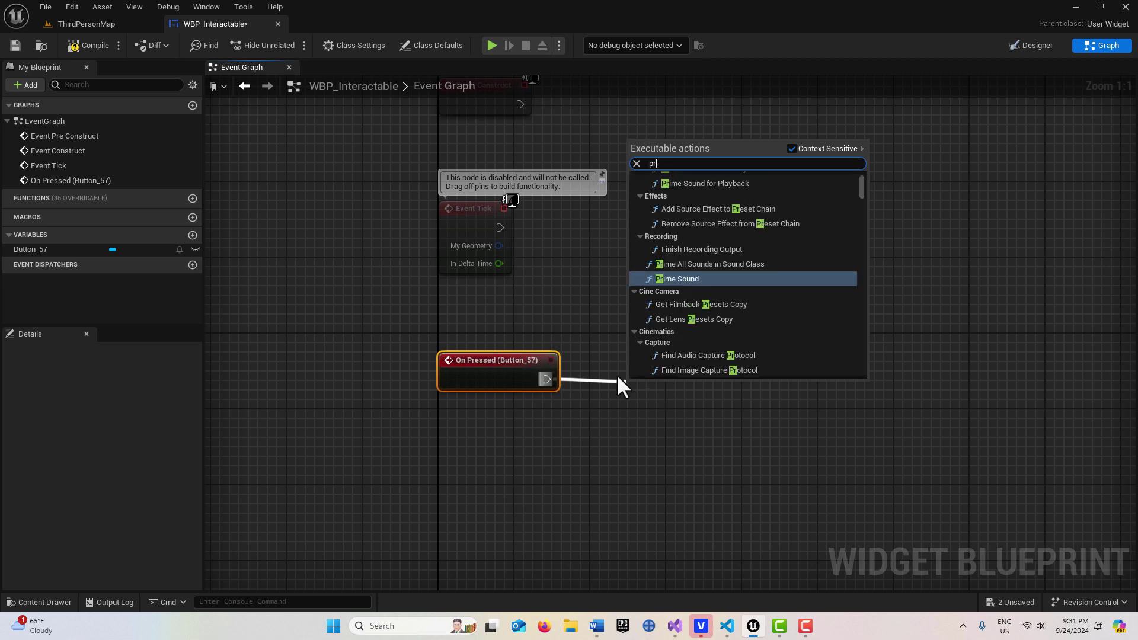
{"action": "type", "text": "int"}
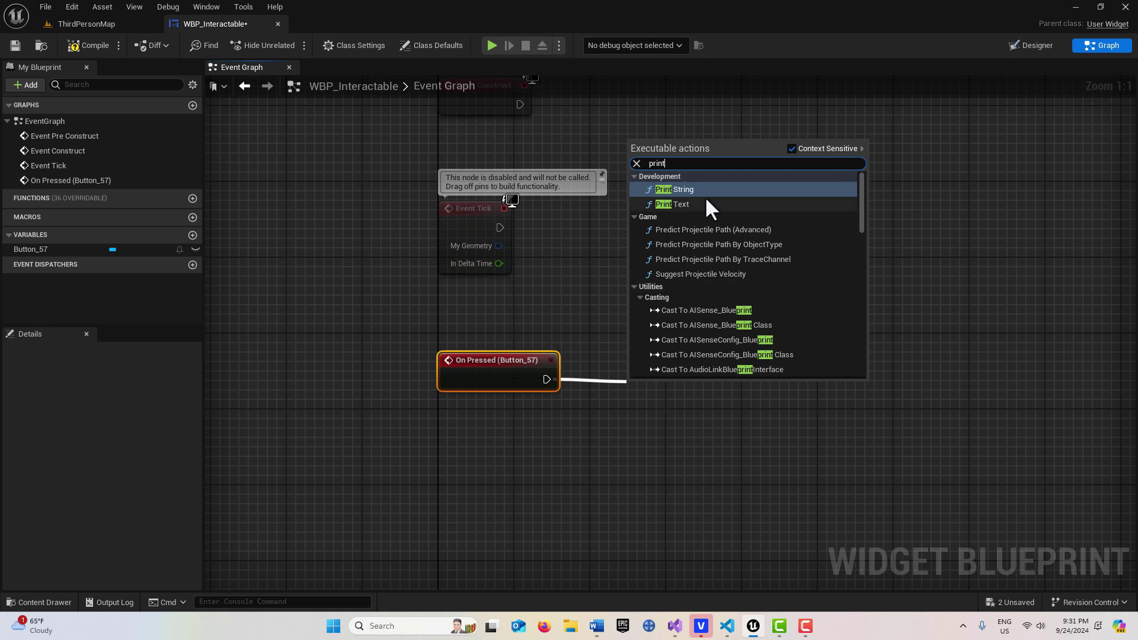
{"action": "key", "text": "Return"}
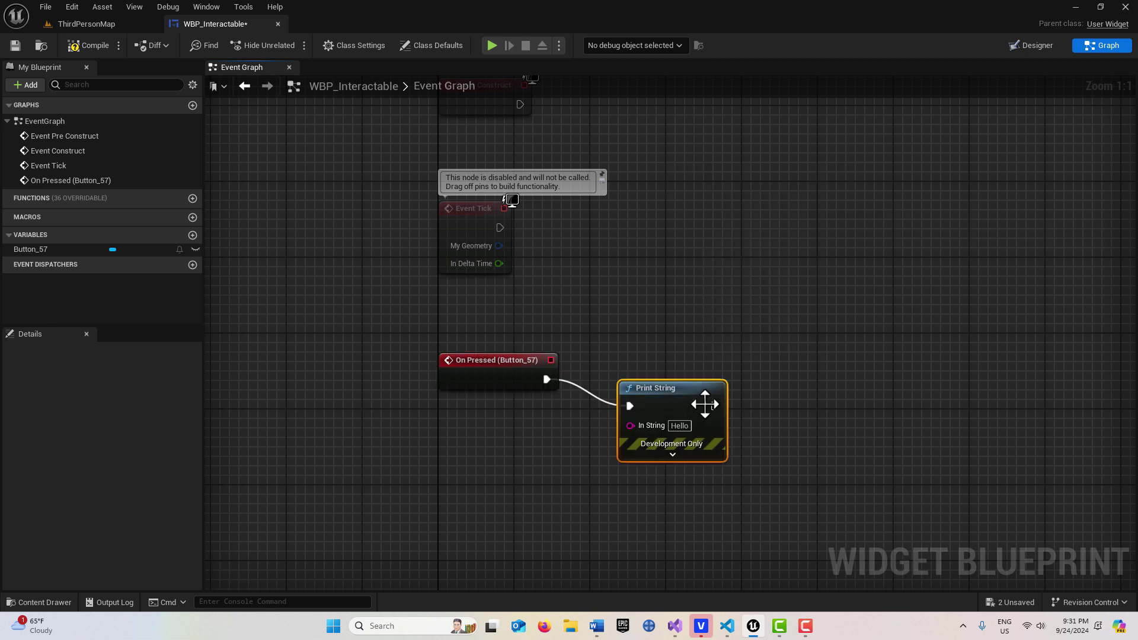
{"action": "left_click_drag", "start_coordinate": [700, 406], "coordinate": [687, 356]}
{"action": "left_click", "coordinate": [689, 379]}
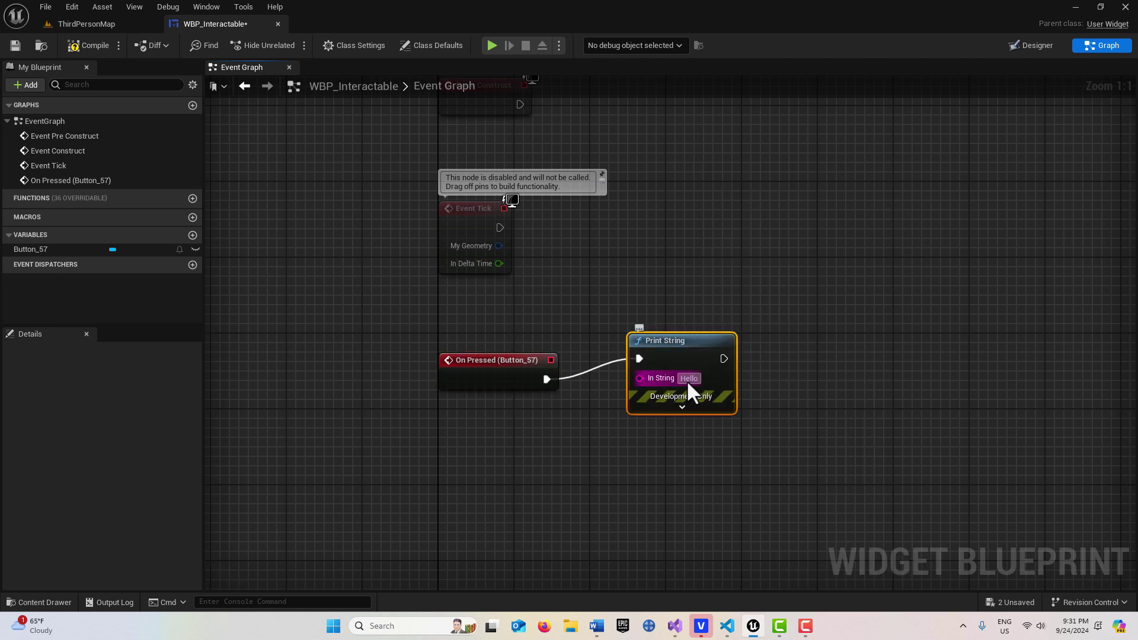
{"action": "type", "text": "Congratu"}
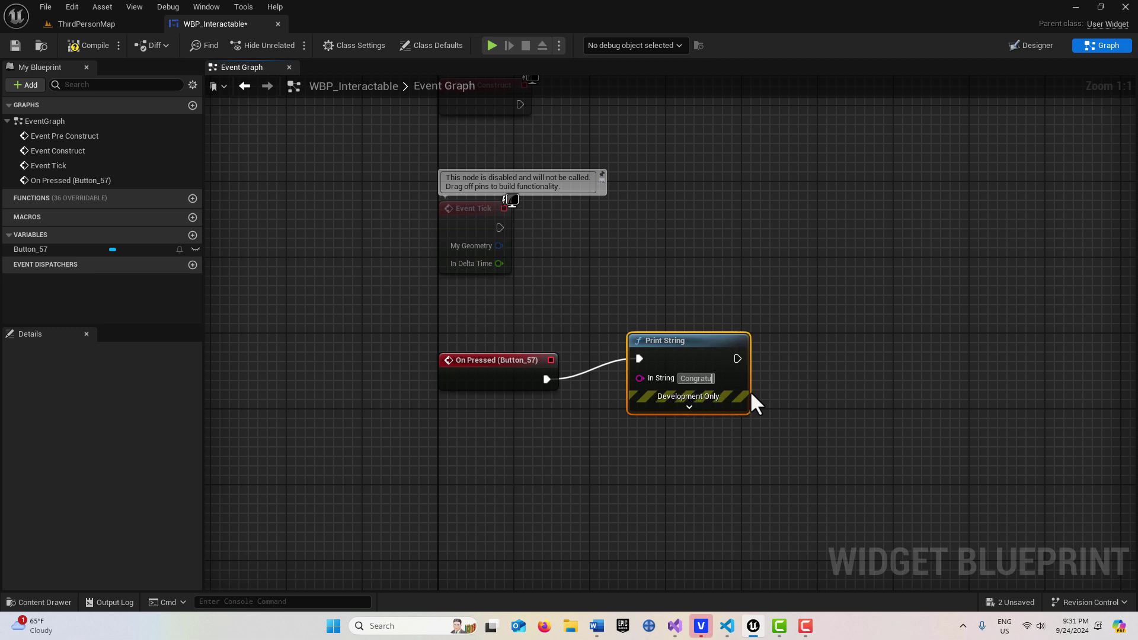
{"action": "type", "text": "lations. You "}
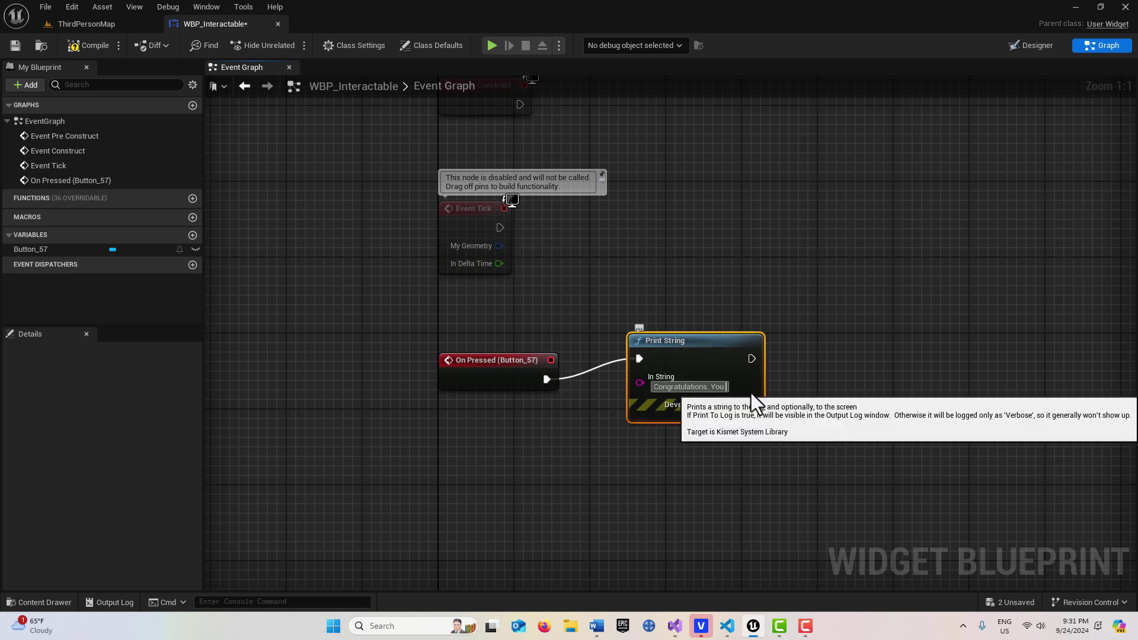
{"action": "type", "text": "have created"}
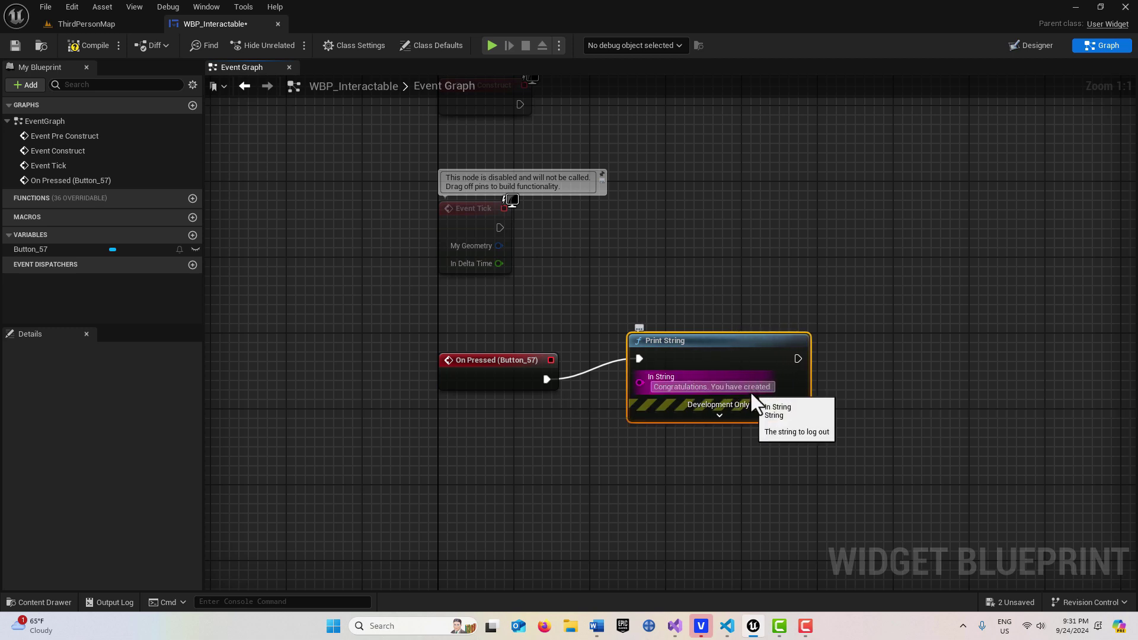
{"action": "type", "text": " a 3D wi"}
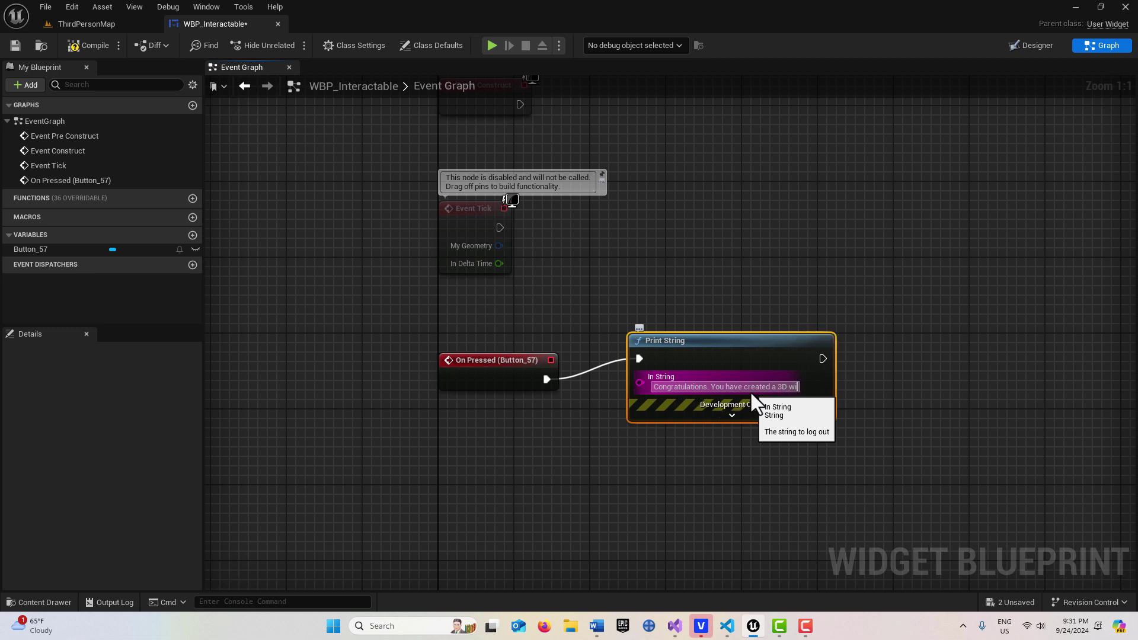
{"action": "type", "text": "dget."}
{"action": "key", "text": "Return"}
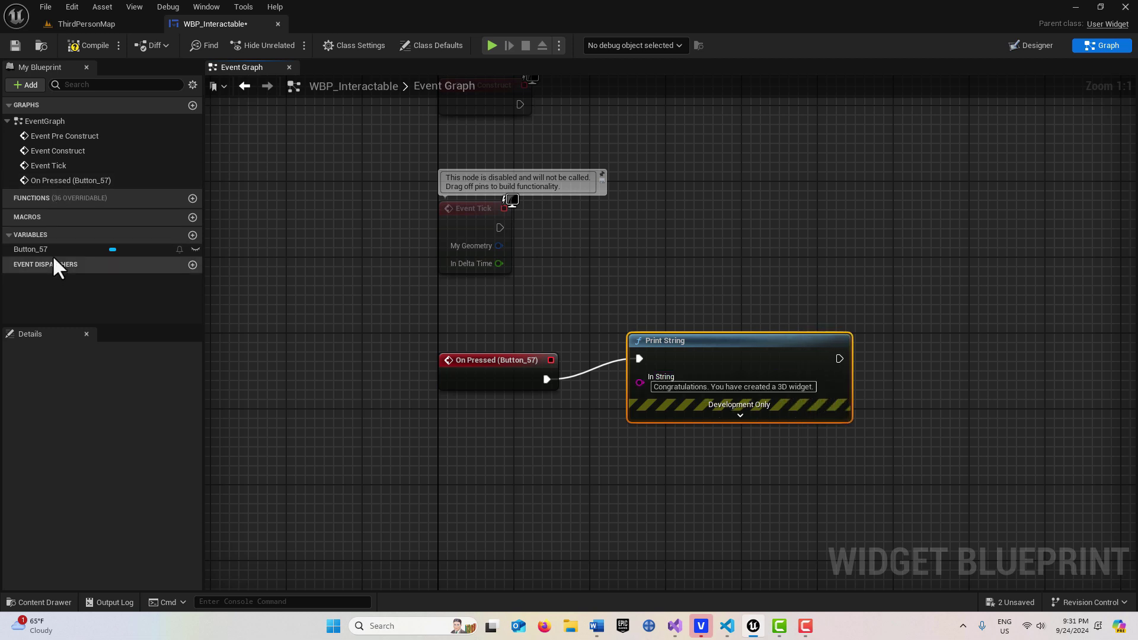
Give the button a DD5163FF pink-red Hovered tint, compile, and return to ThirdPersonMap.
{"action": "left_click", "coordinate": [1046, 48]}
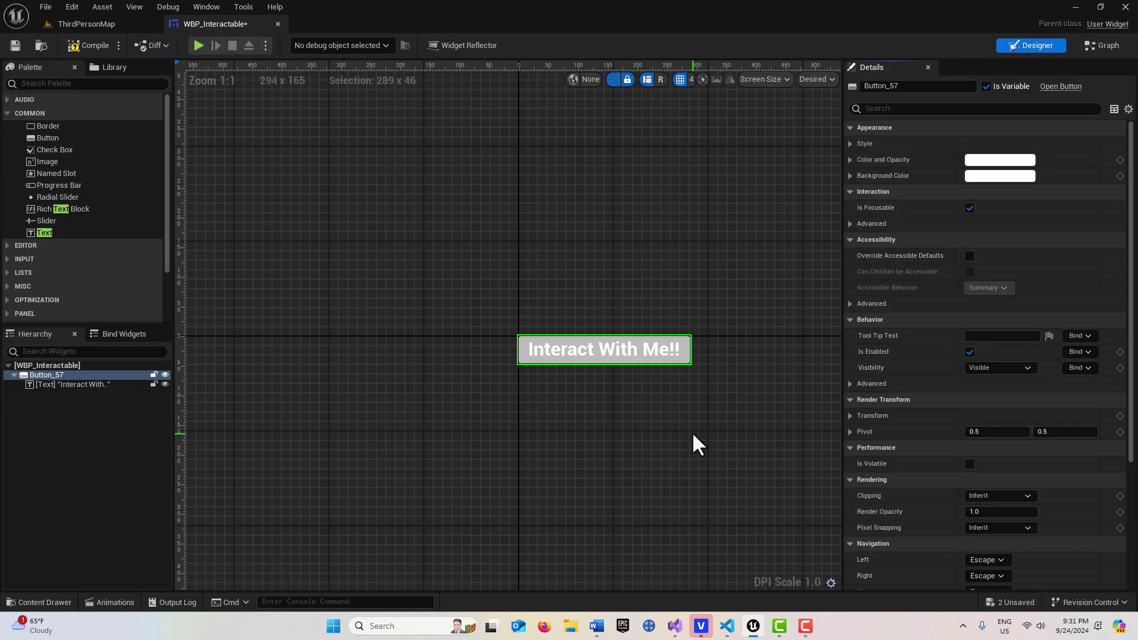
{"action": "scroll", "coordinate": [692, 426], "scroll_direction": "up", "scroll_amount": 1}
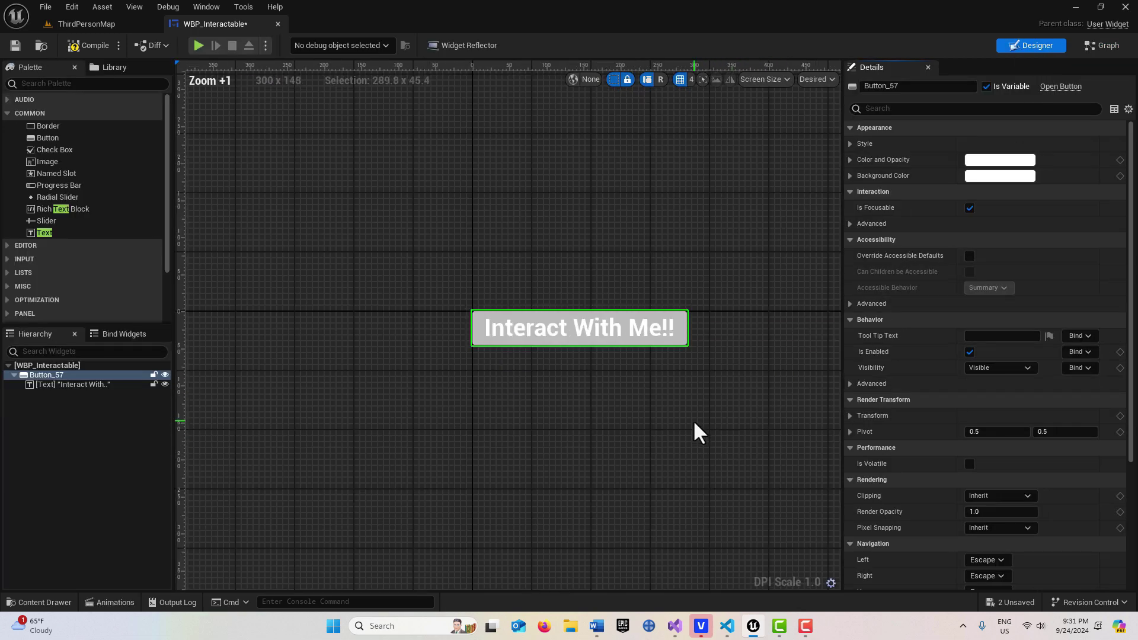
{"action": "left_click", "coordinate": [47, 383]}
{"action": "left_click", "coordinate": [45, 375]}
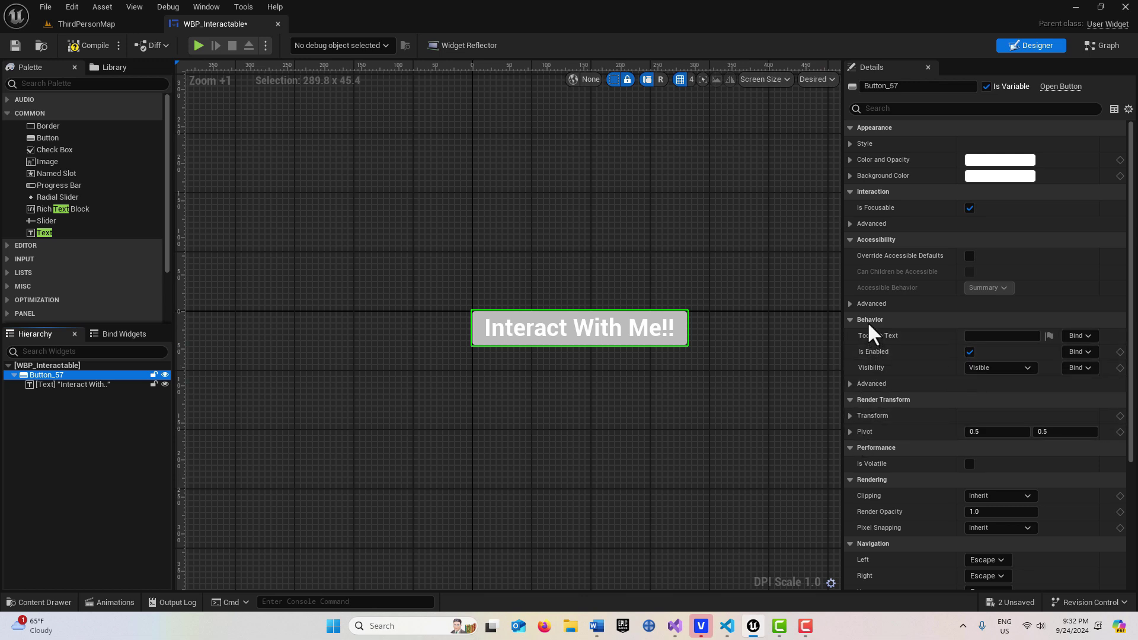
{"action": "left_click", "coordinate": [848, 143]}
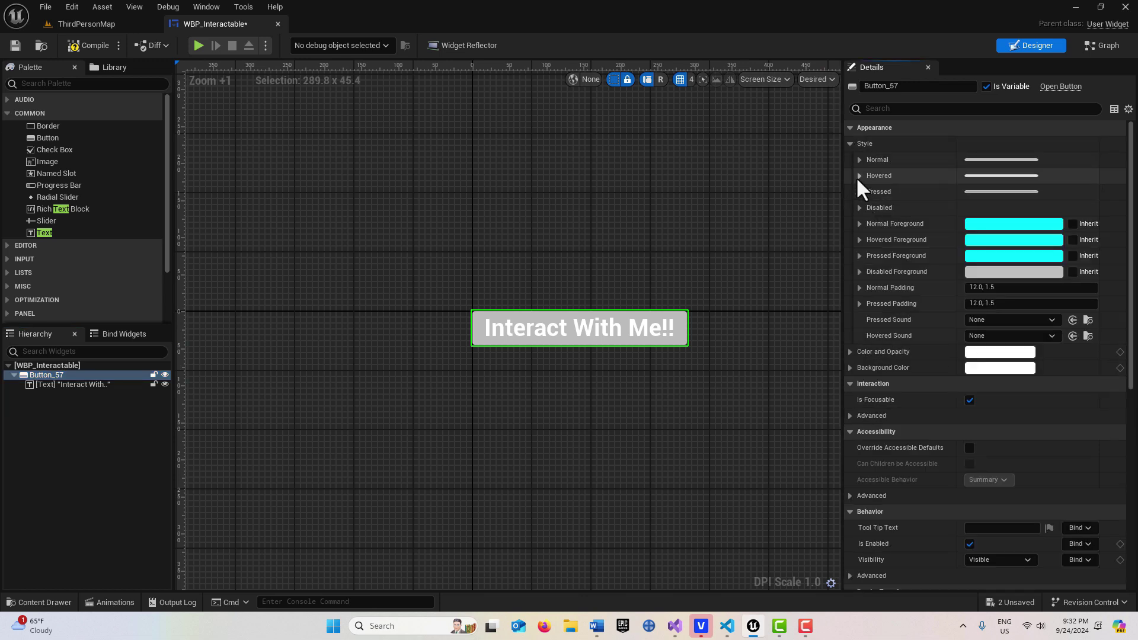
{"action": "left_click", "coordinate": [859, 175]}
{"action": "left_click", "coordinate": [1016, 241]}
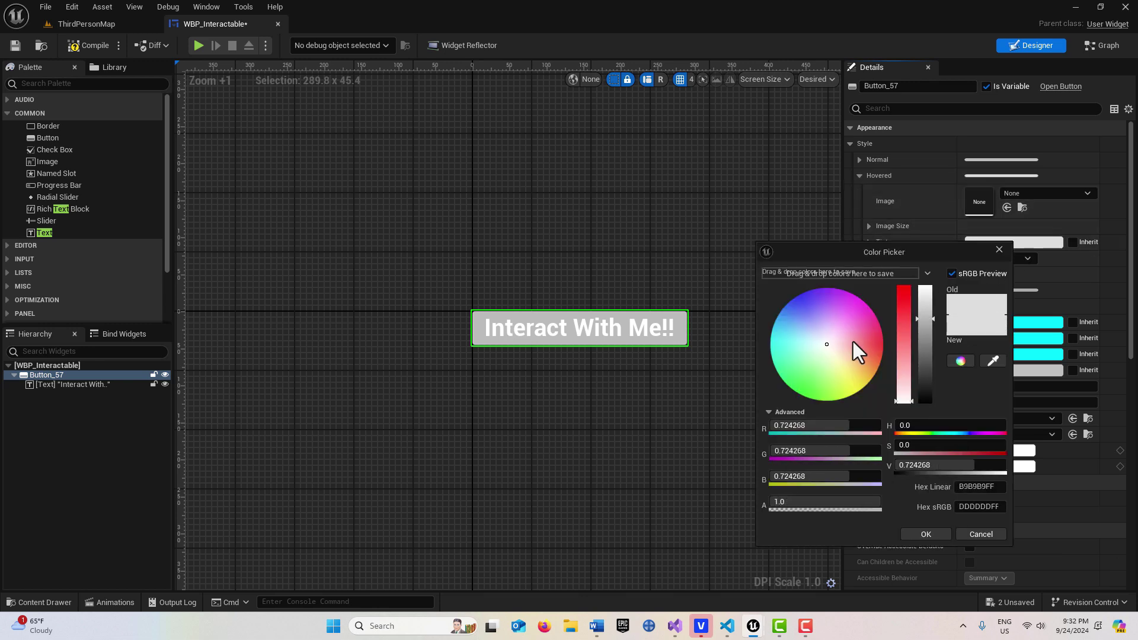
{"action": "left_click", "coordinate": [877, 340]}
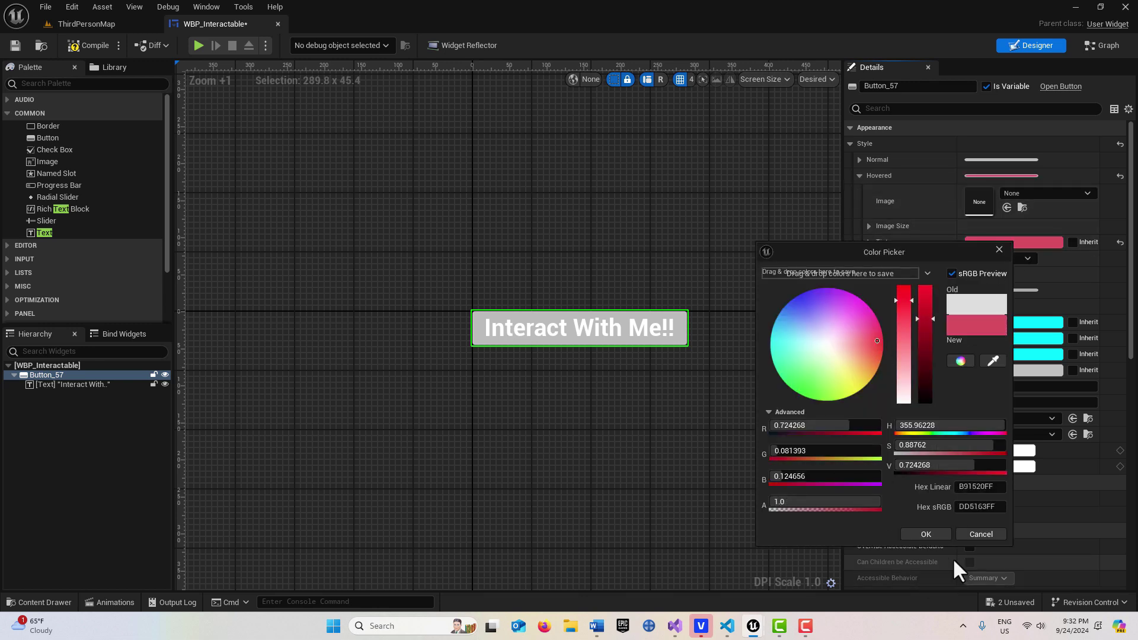
{"action": "left_click", "coordinate": [933, 527]}
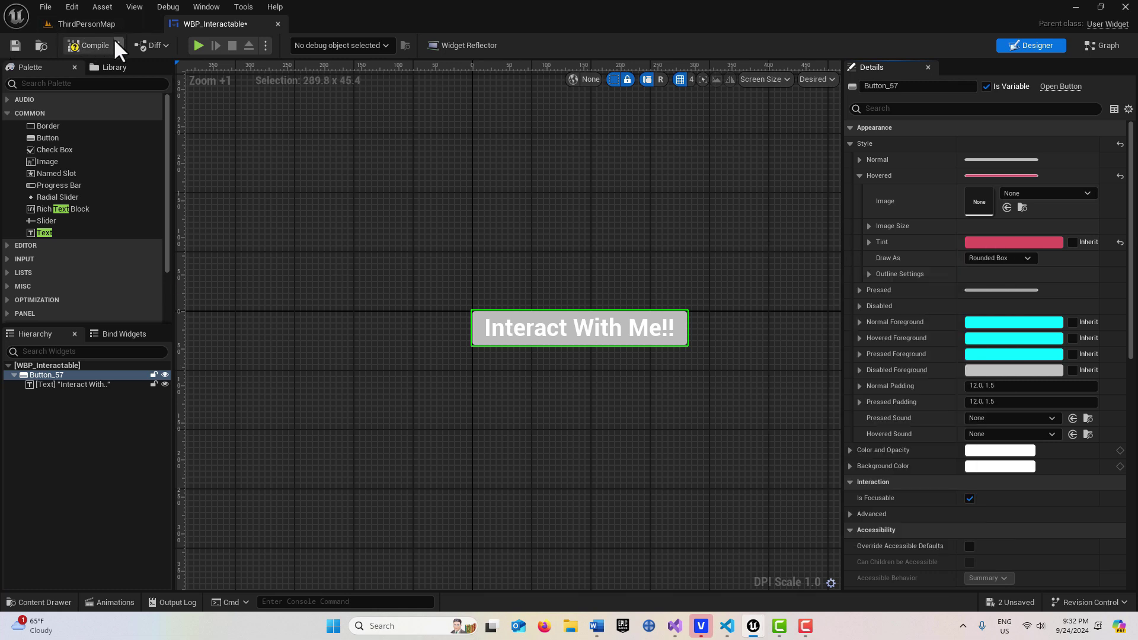
{"action": "left_click", "coordinate": [96, 46]}
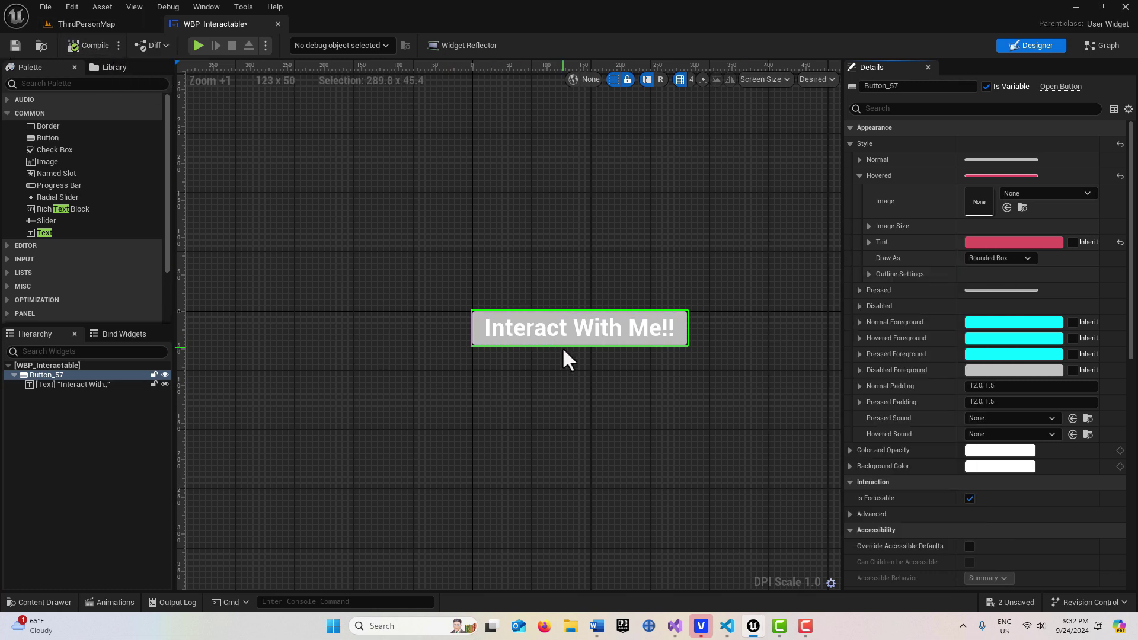
{"action": "left_click", "coordinate": [126, 20]}
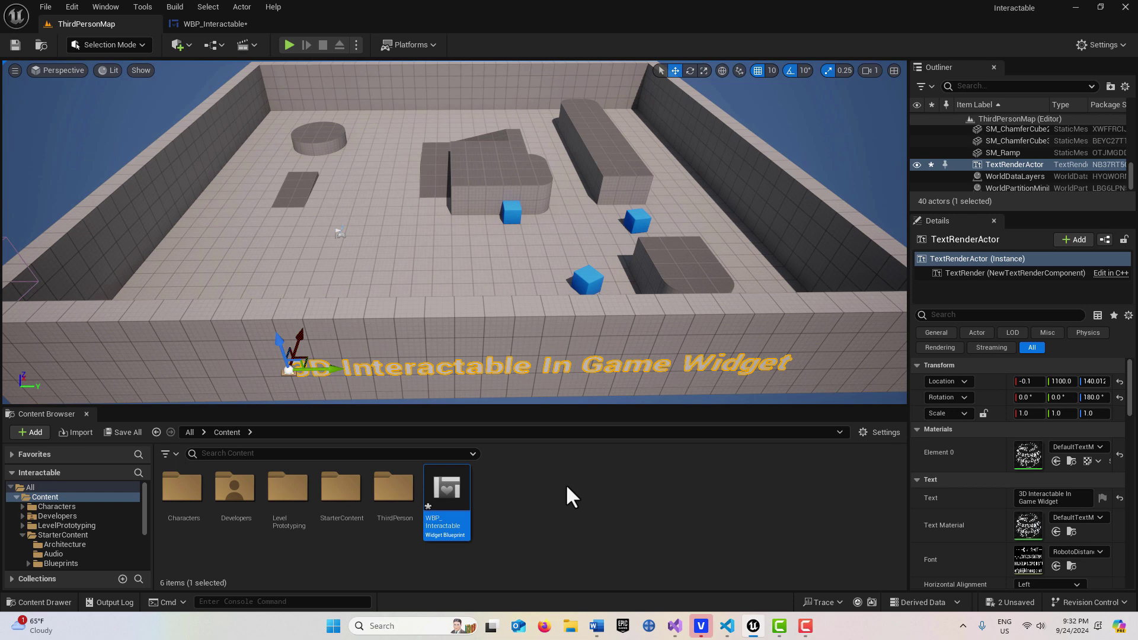
Start a new User Widget blueprint in Content and enter the name WBP_Target.
{"action": "right_click", "coordinate": [569, 496]}
{"action": "mouse_move", "coordinate": [610, 458]}
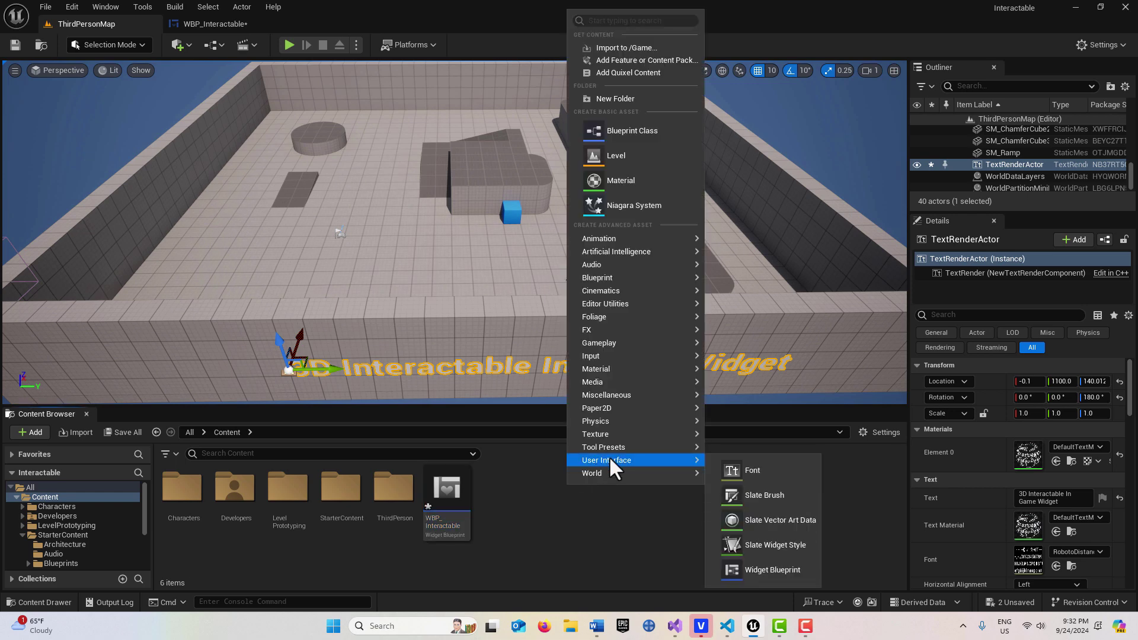
{"action": "left_click", "coordinate": [774, 574]}
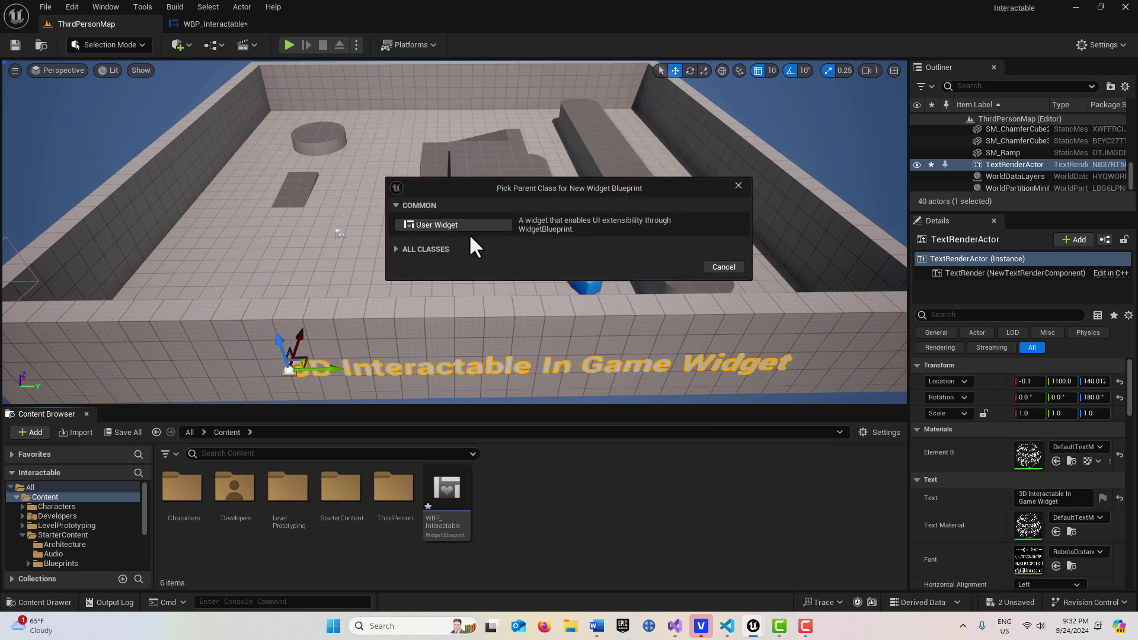
{"action": "left_click", "coordinate": [471, 223]}
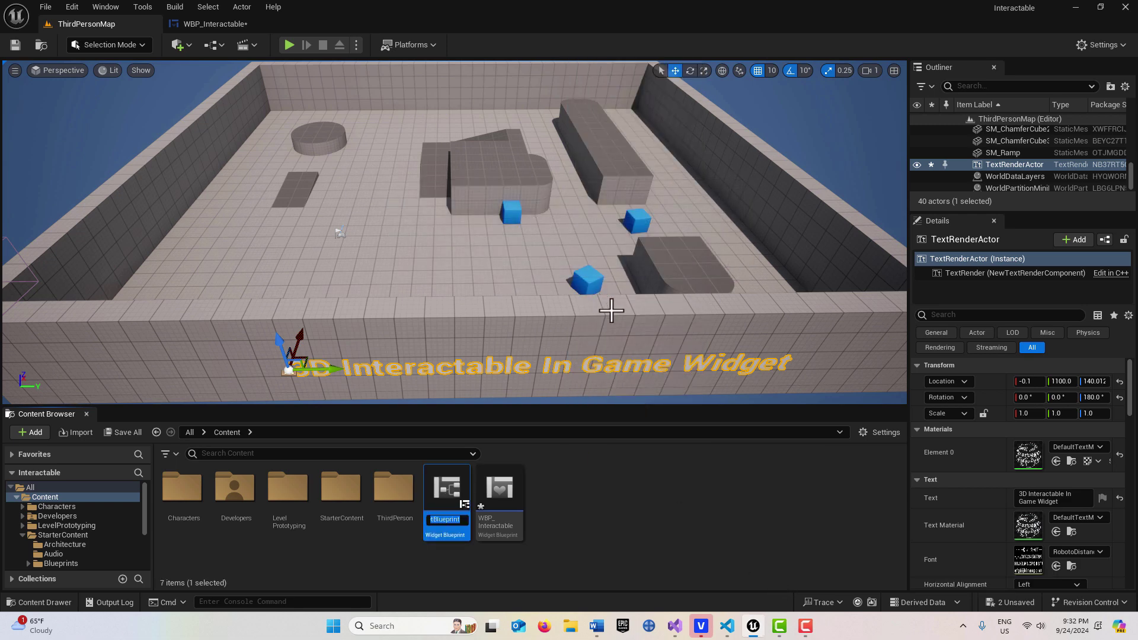
{"action": "type", "text": "WBP_Target"}
Confirm the name WBP_Target and add a Canvas Panel previewed at 1920x1080.
{"action": "key", "text": "Return"}
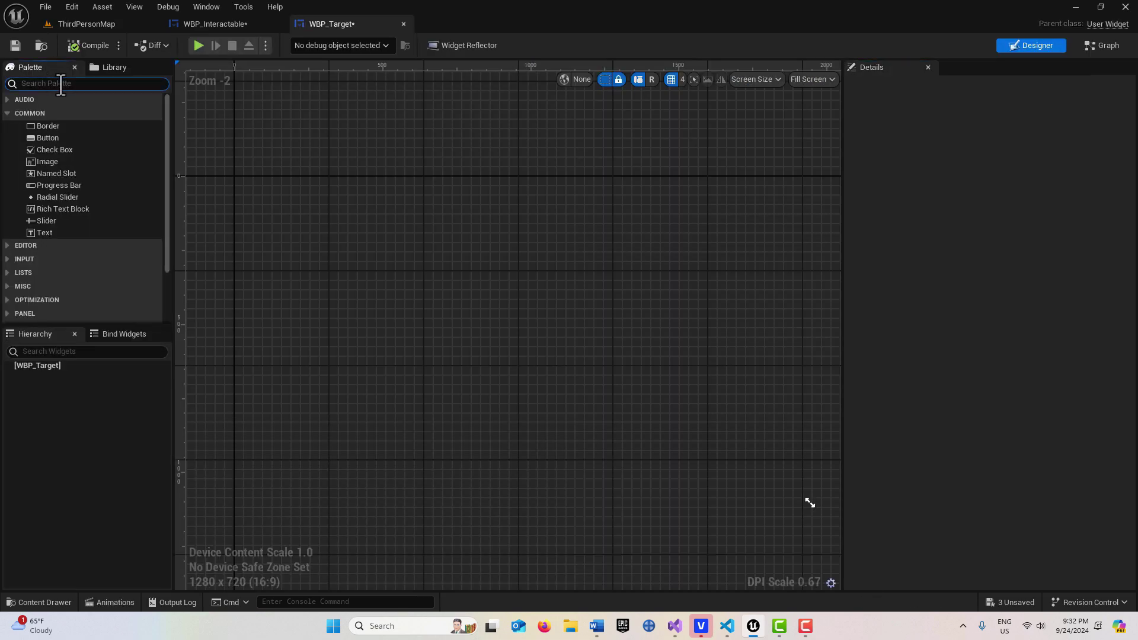
{"action": "type", "text": "canv"}
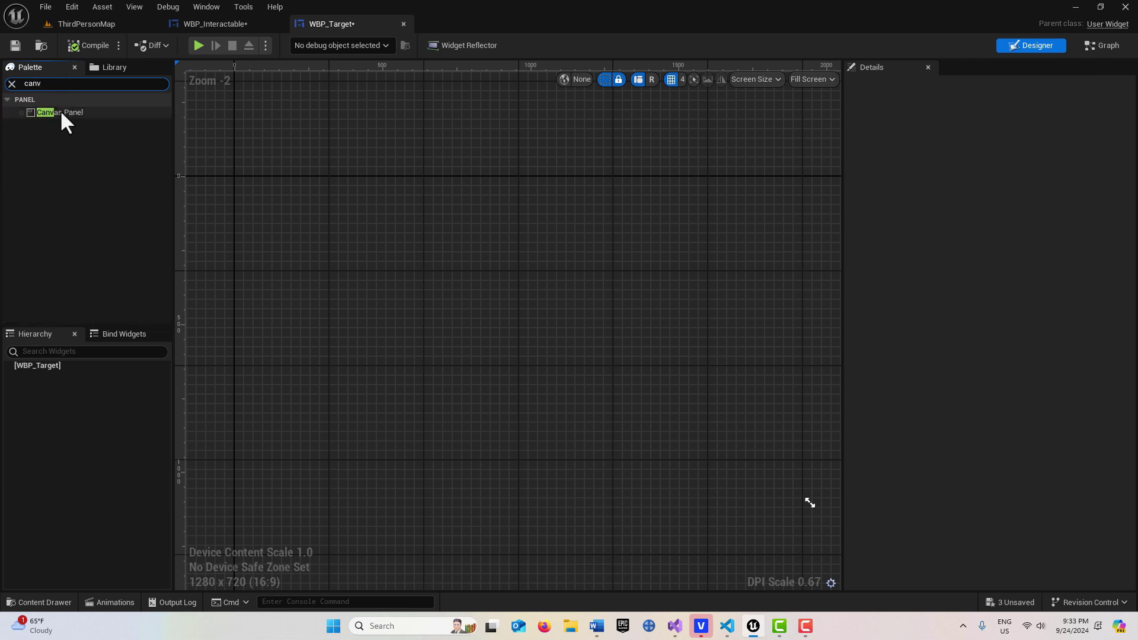
{"action": "left_click_drag", "start_coordinate": [59, 111], "coordinate": [407, 248]}
{"action": "scroll", "coordinate": [535, 332], "scroll_direction": "down", "scroll_amount": 3}
{"action": "right_click_drag", "start_coordinate": [703, 434], "coordinate": [627, 389]}
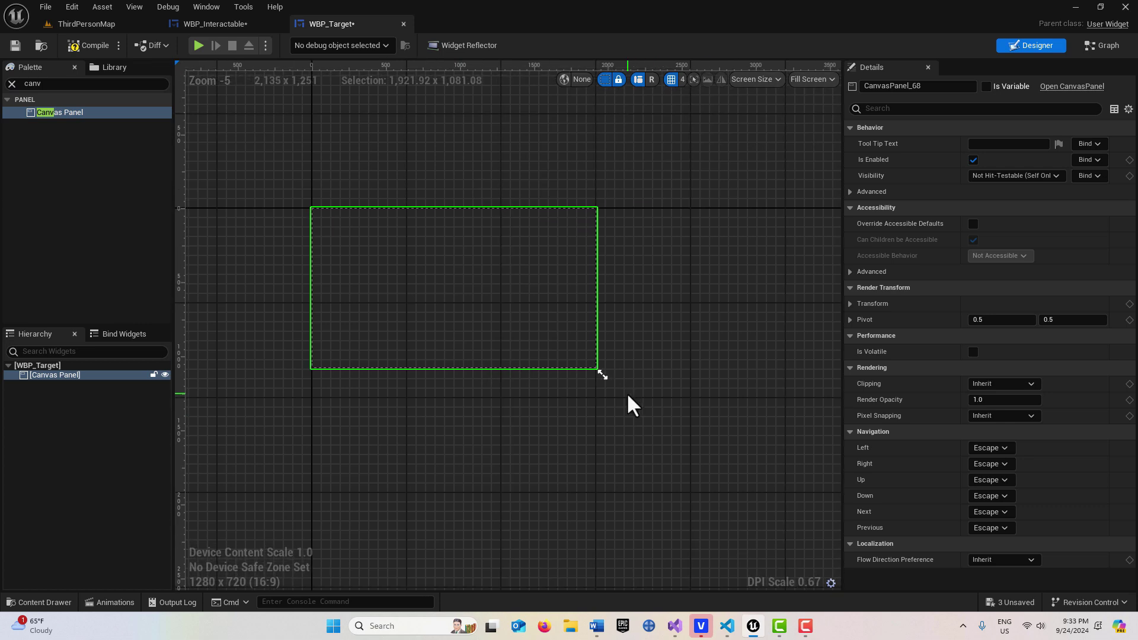
{"action": "left_click_drag", "start_coordinate": [597, 369], "coordinate": [740, 449]}
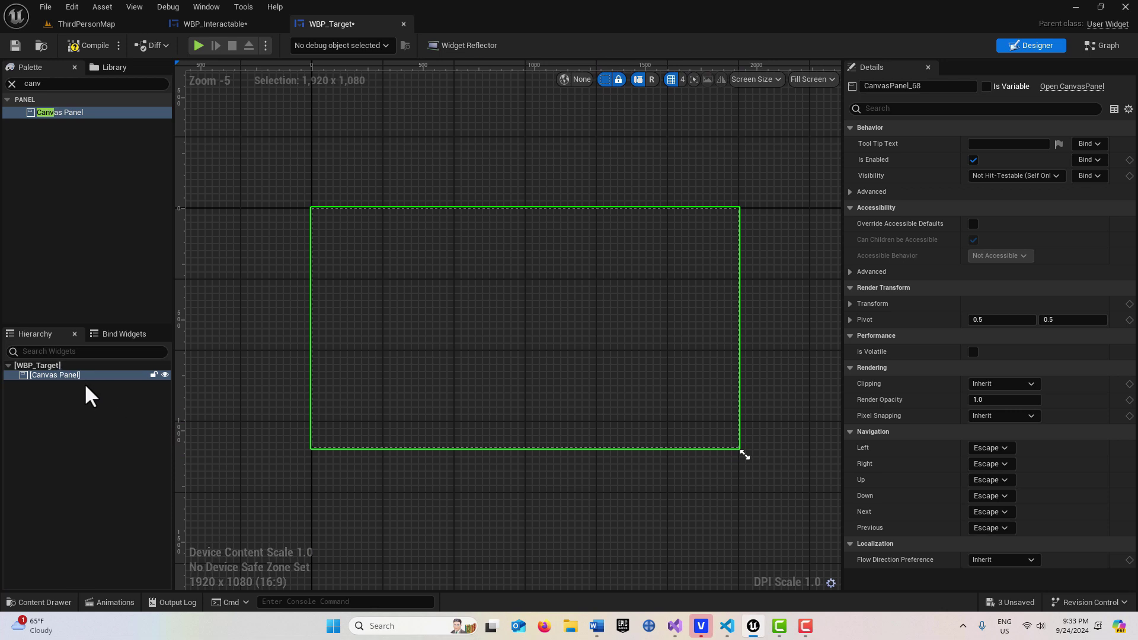
Place an Image inside the Canvas Panel.
{"action": "left_click_drag", "start_coordinate": [61, 84], "coordinate": [2, 85]}
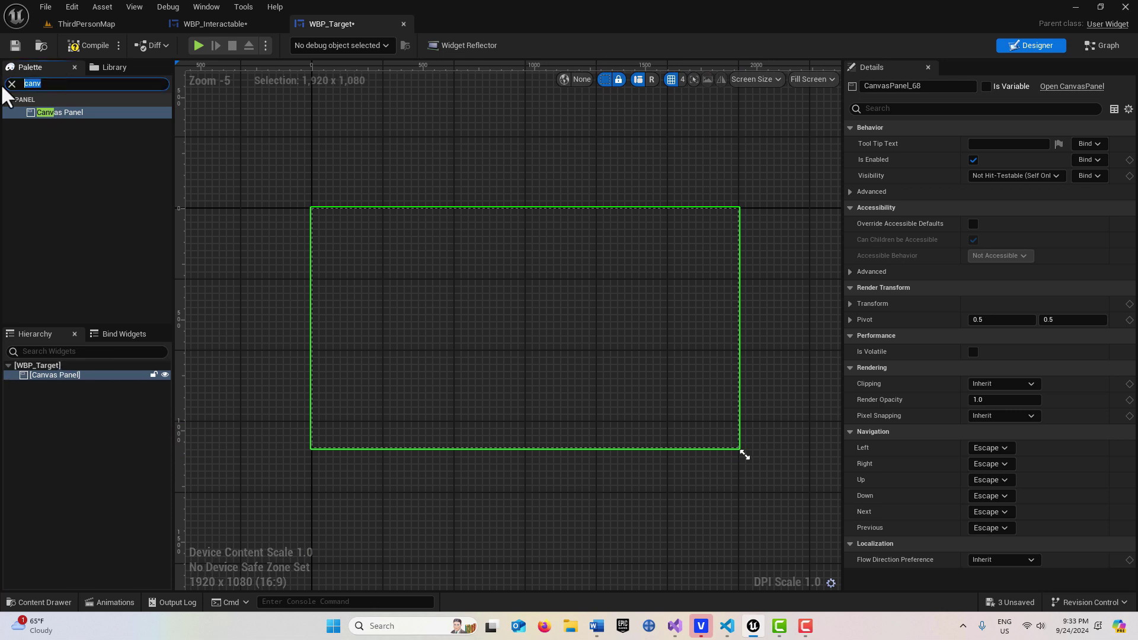
{"action": "type", "text": "image"}
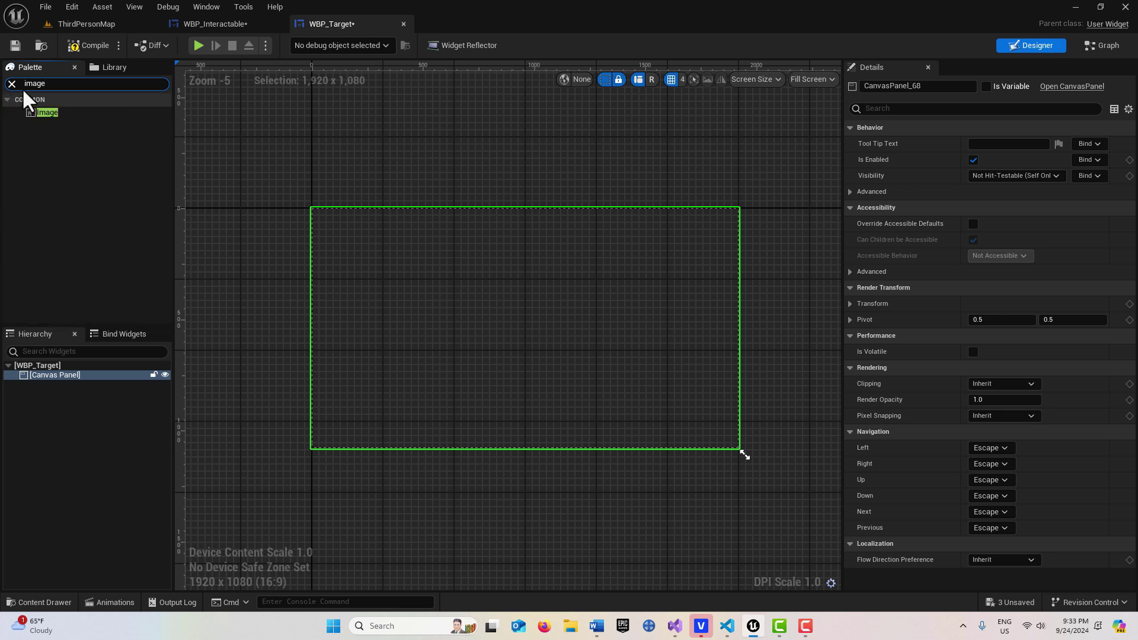
{"action": "left_click_drag", "start_coordinate": [45, 120], "coordinate": [98, 375]}
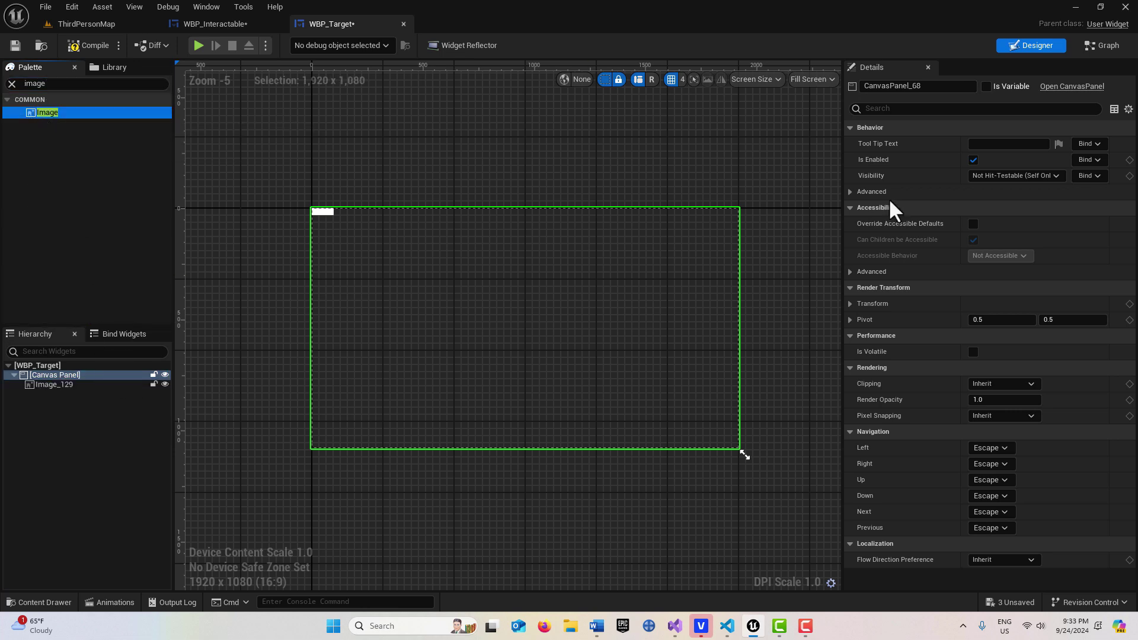
Anchor Image_129 to the canvas centre preset with alignment 0.5, 0.5.
{"action": "left_click", "coordinate": [53, 385]}
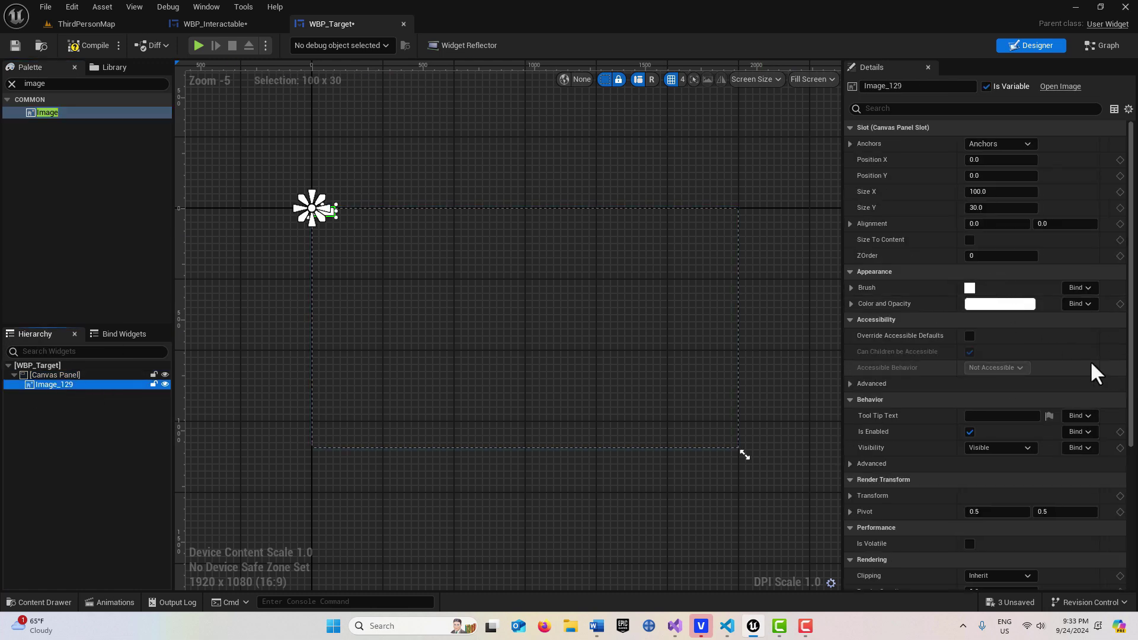
{"action": "left_click", "coordinate": [1028, 151]}
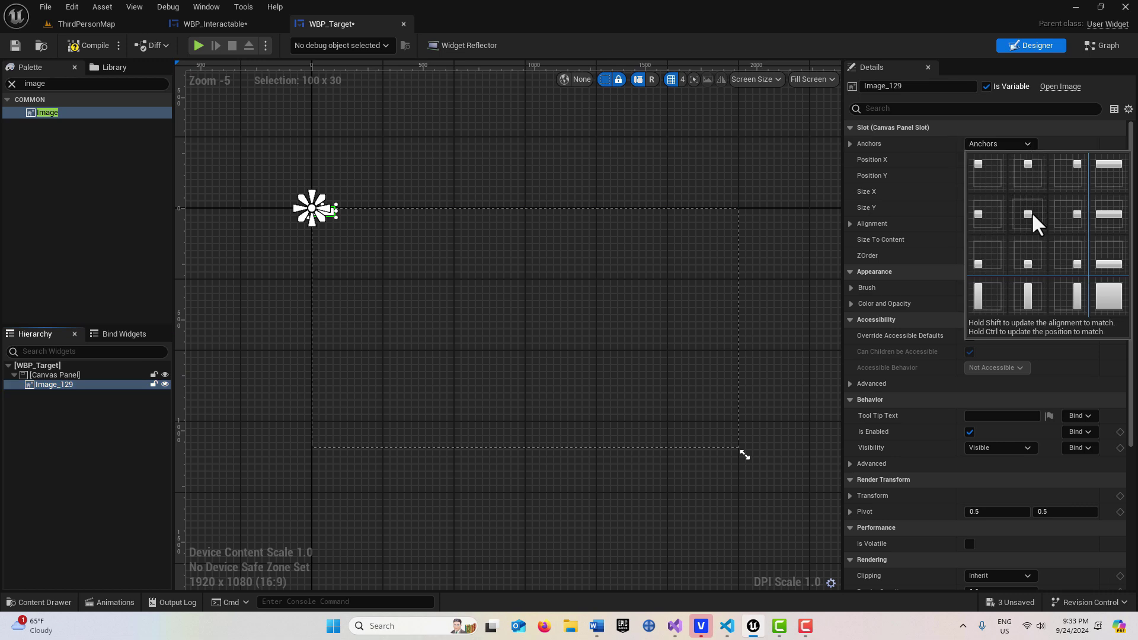
{"action": "left_click", "coordinate": [1032, 212]}
{"action": "left_click", "coordinate": [1027, 143]}
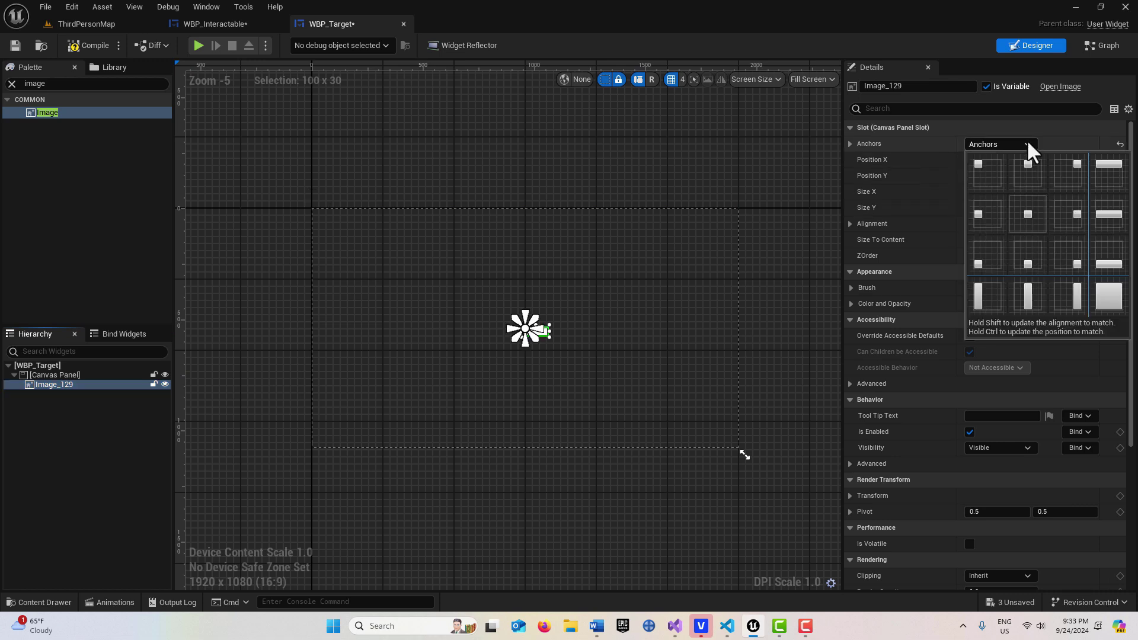
{"action": "left_click", "coordinate": [1036, 218], "text": "ctrl+shift"}
{"action": "scroll", "coordinate": [586, 393], "scroll_direction": "up", "scroll_amount": 5}
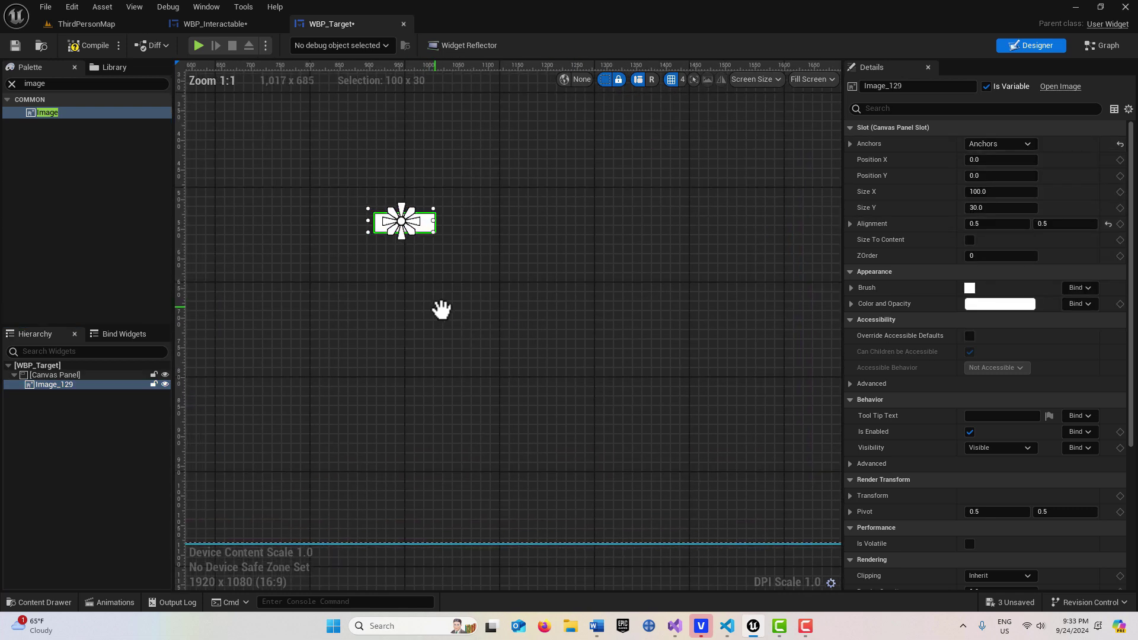
{"action": "right_click_drag", "start_coordinate": [439, 307], "coordinate": [569, 296]}
{"action": "scroll", "coordinate": [569, 294], "scroll_direction": "down", "scroll_amount": 2}
{"action": "scroll", "coordinate": [593, 314], "scroll_direction": "up", "scroll_amount": 2}
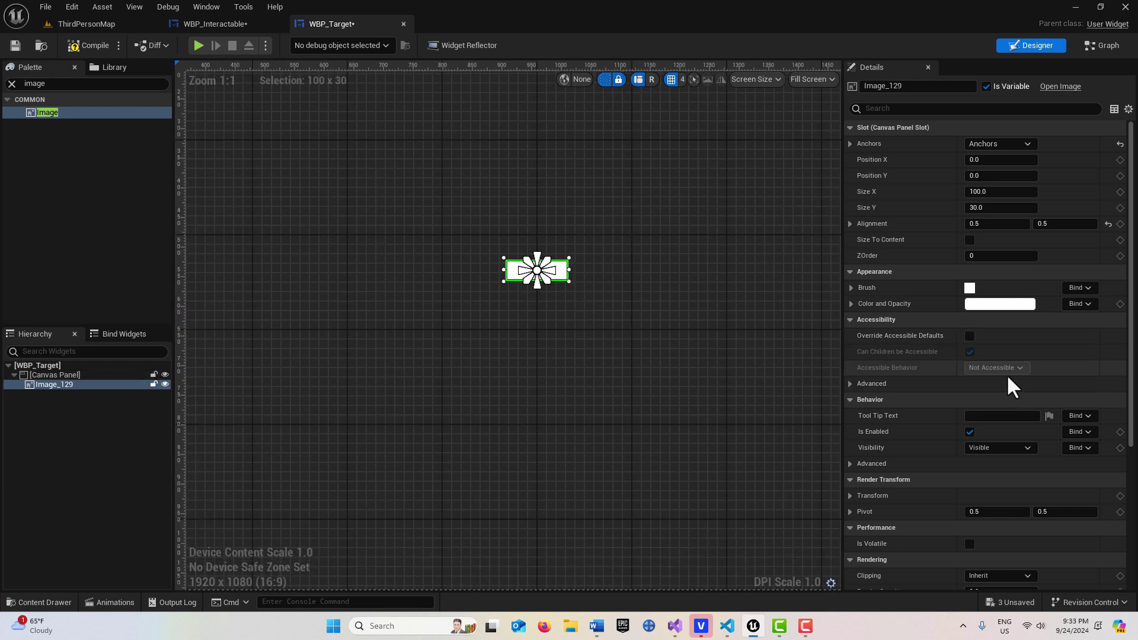
Set Image_129's brush to the S_TargetPoint texture at 30 x 30 size.
{"action": "left_click", "coordinate": [850, 290]}
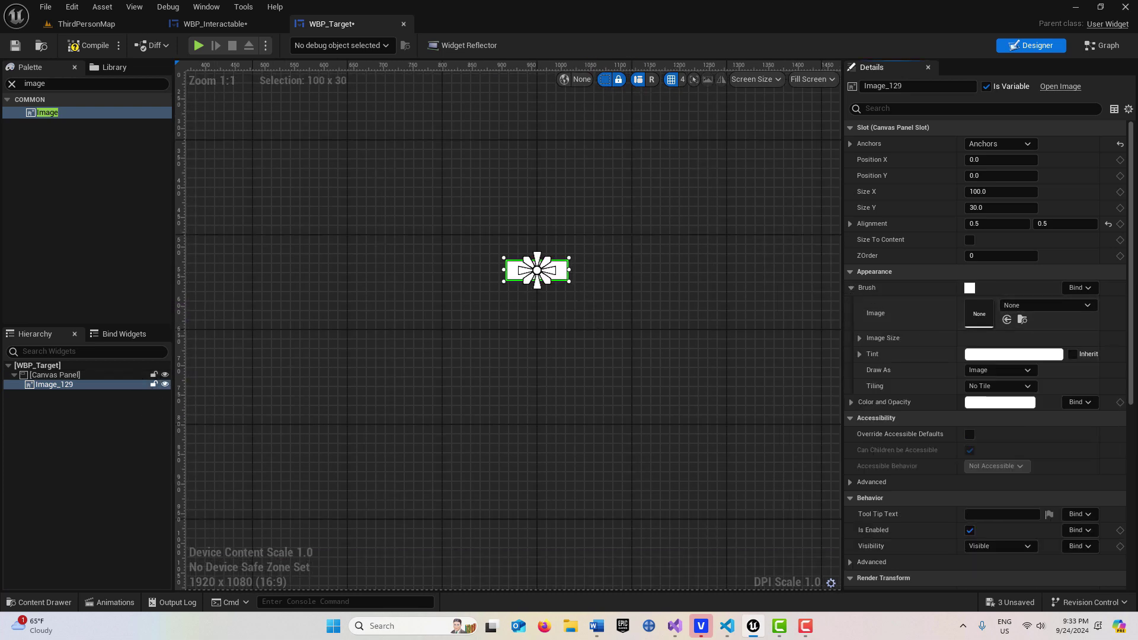
{"action": "left_click", "coordinate": [1084, 305]}
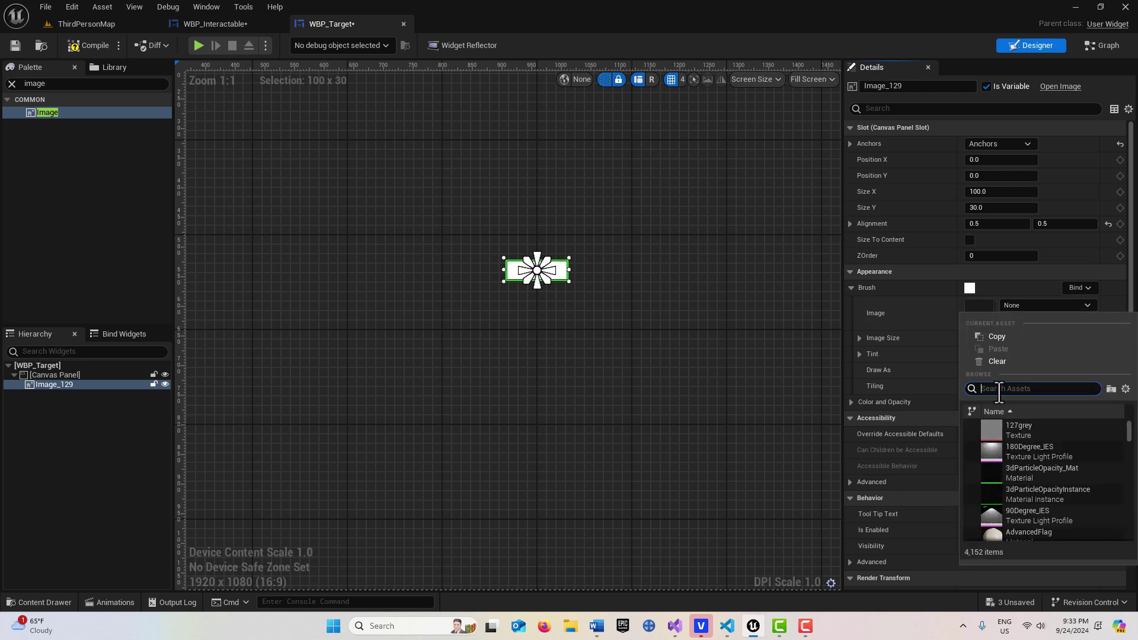
{"action": "type", "text": "tar"}
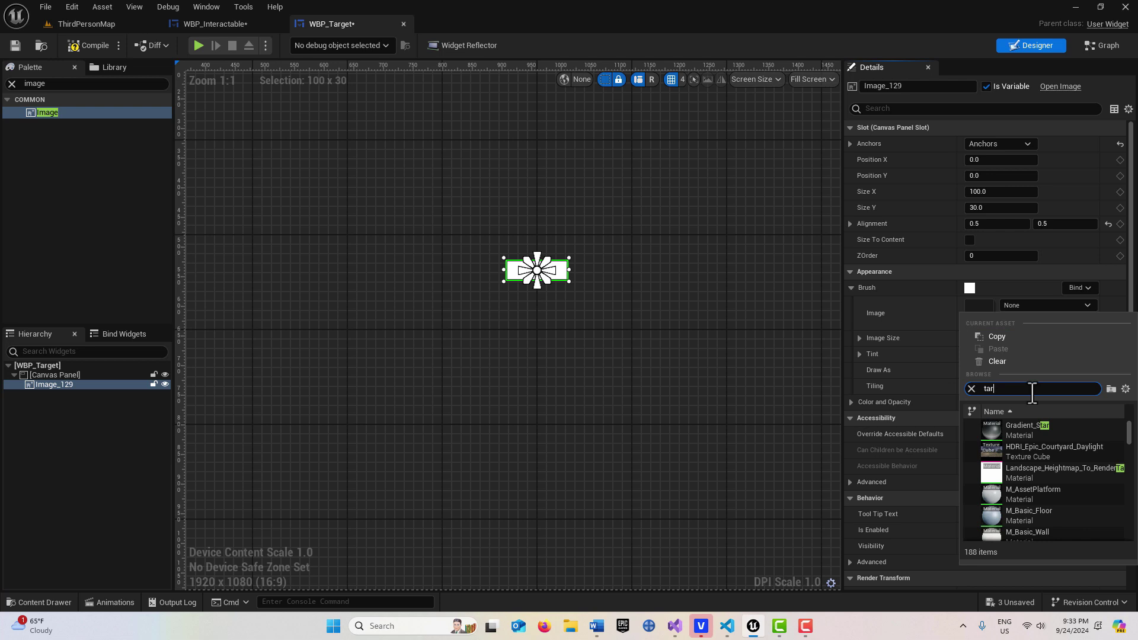
{"action": "type", "text": "get"}
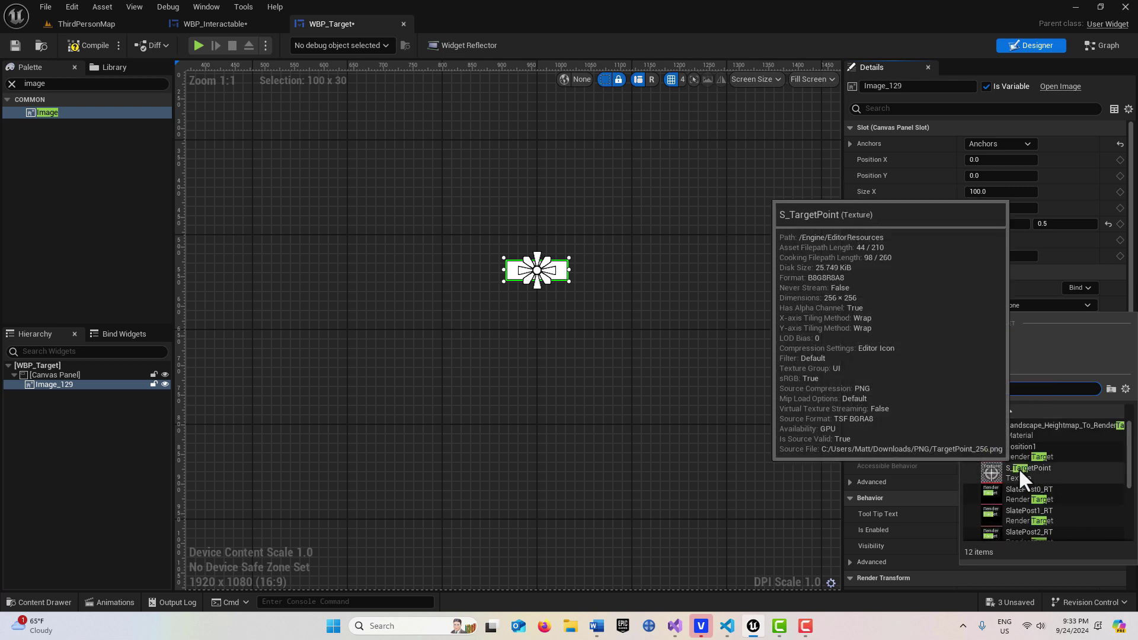
{"action": "left_click", "coordinate": [1018, 468]}
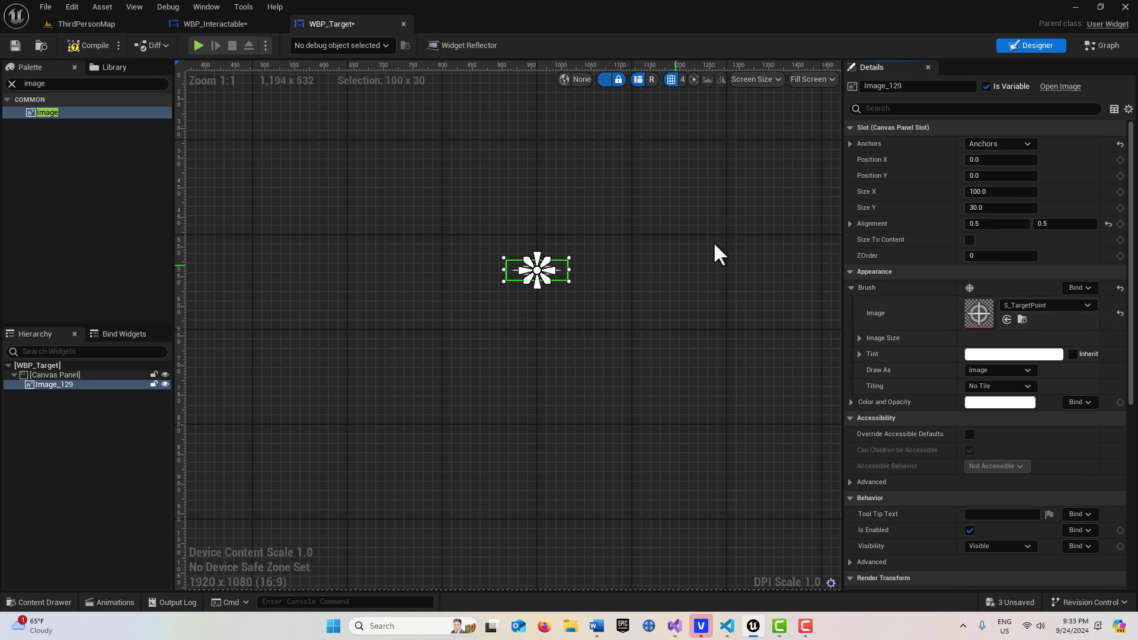
{"action": "left_click", "coordinate": [983, 192]}
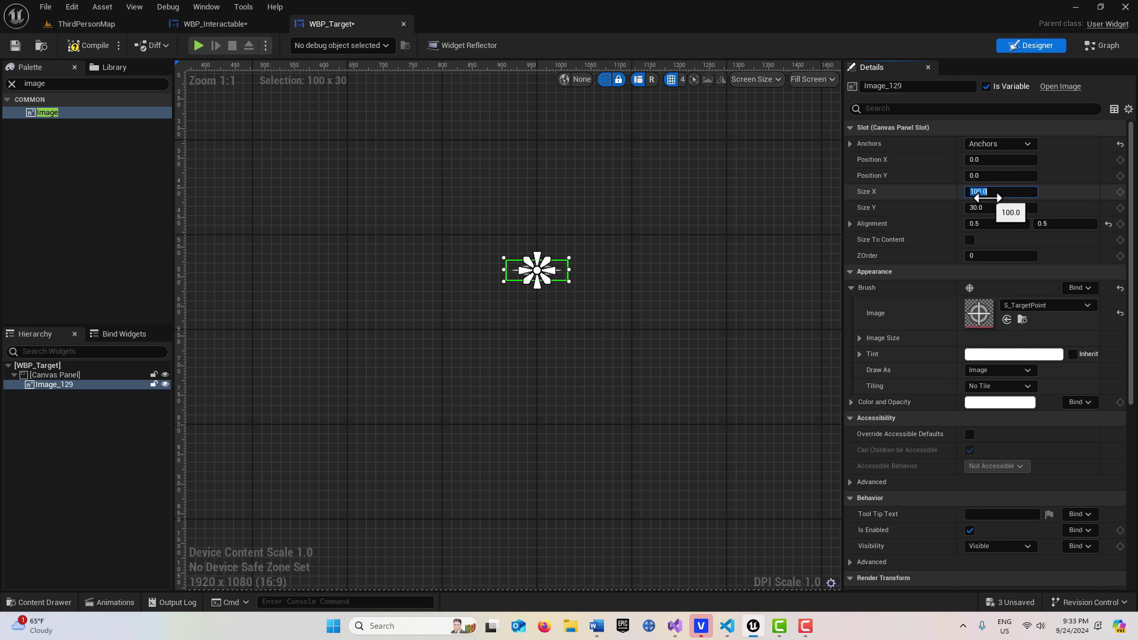
{"action": "type", "text": "3"}
{"action": "key", "text": "Return"}
{"action": "scroll", "coordinate": [649, 243], "scroll_direction": "up", "scroll_amount": 4}
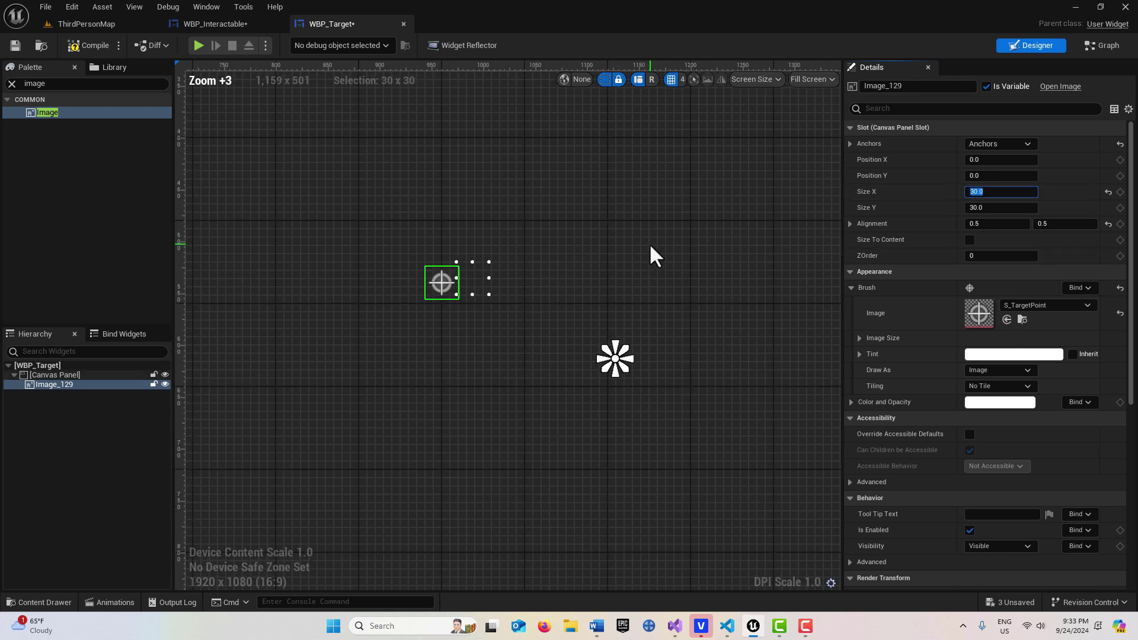
{"action": "left_click", "coordinate": [59, 375]}
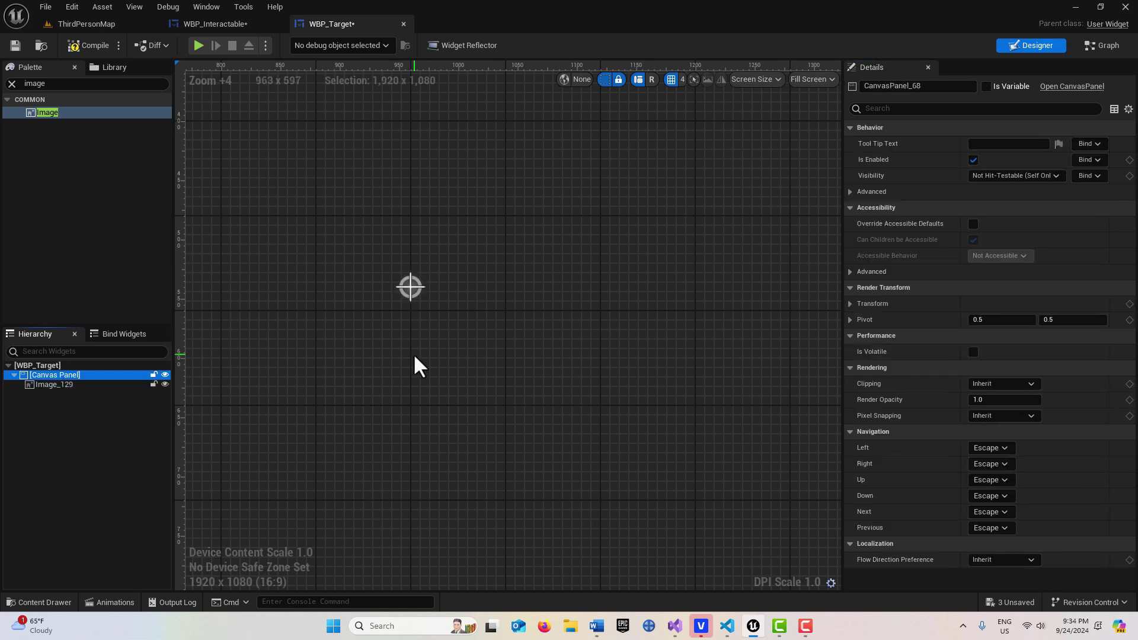
{"action": "scroll", "coordinate": [348, 379], "scroll_direction": "down", "scroll_amount": 2}
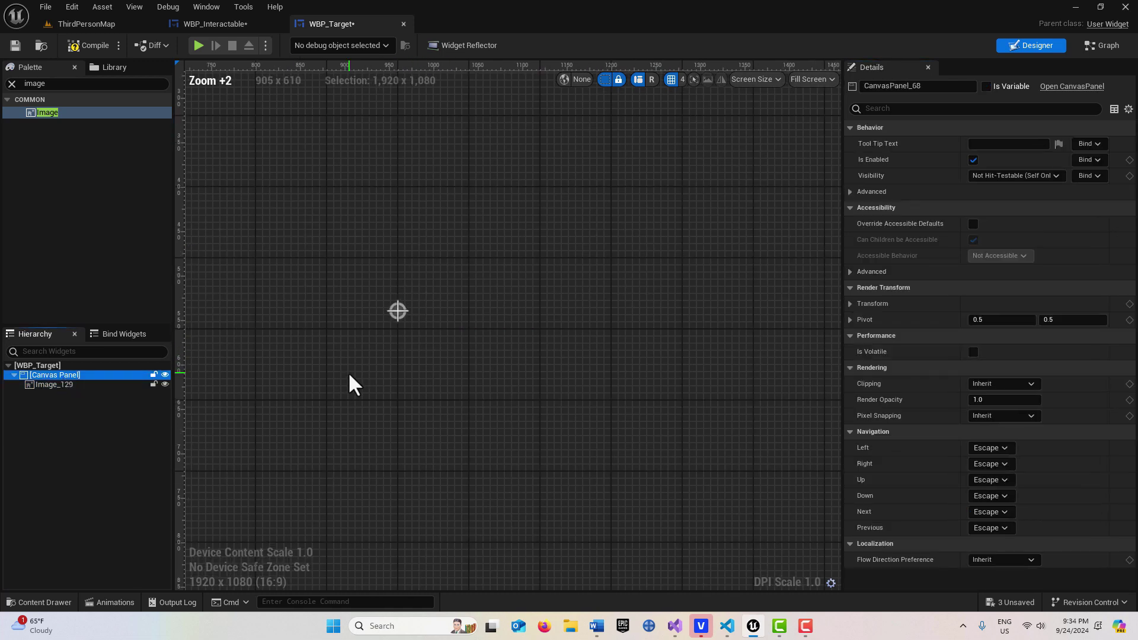
Compile WBP_Target and open the ThirdPersonMap Level Blueprint.
{"action": "left_click", "coordinate": [80, 45]}
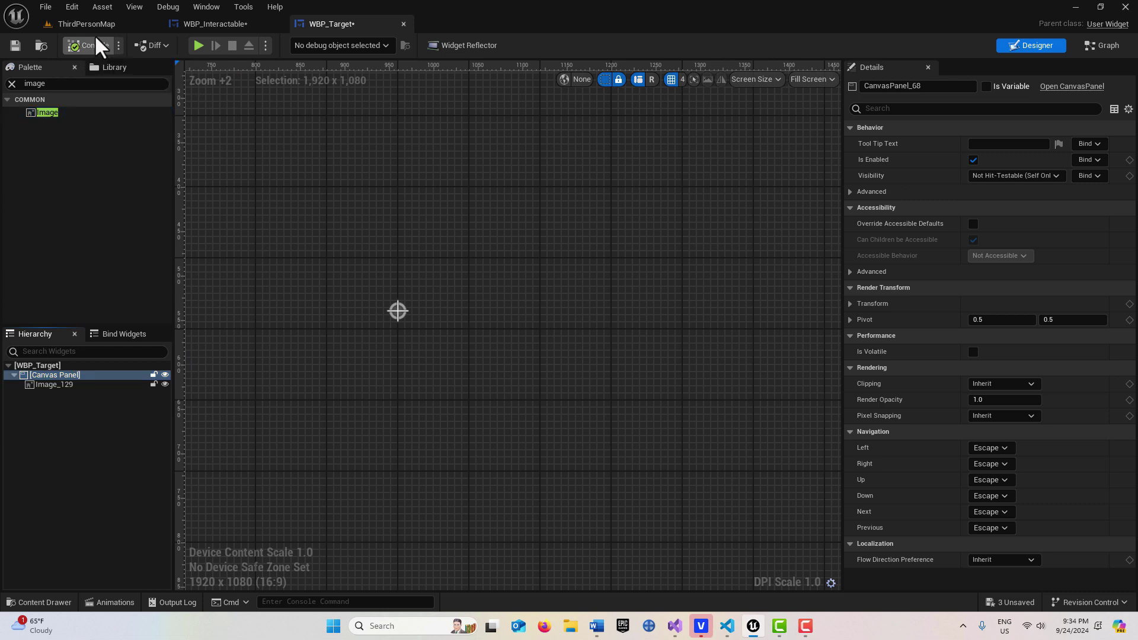
{"action": "left_click", "coordinate": [98, 24]}
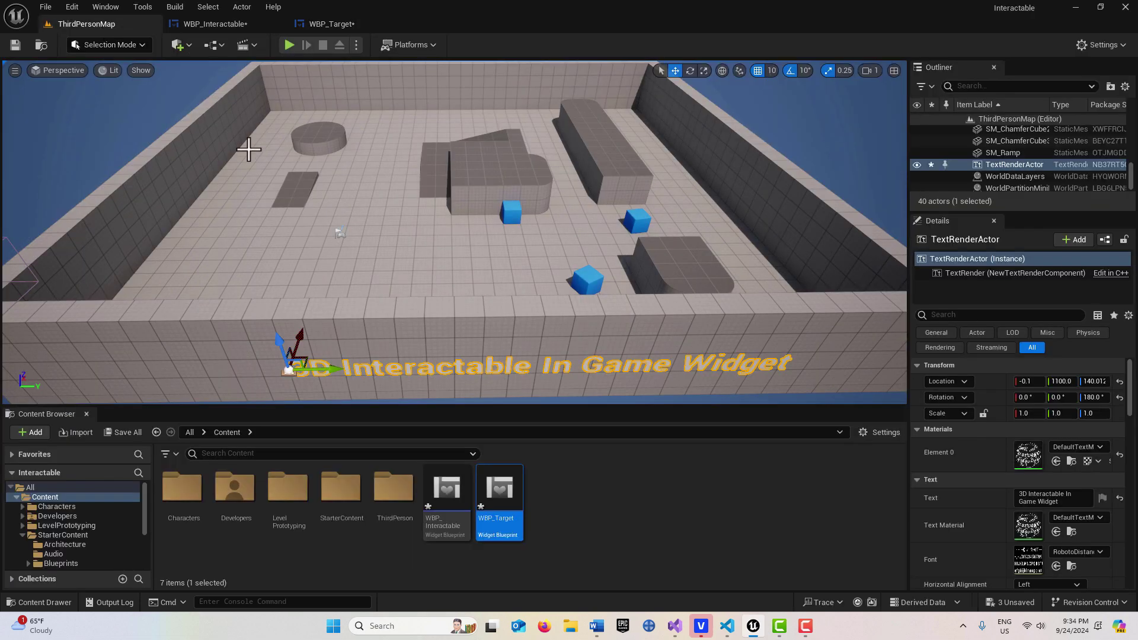
{"action": "left_click", "coordinate": [216, 44]}
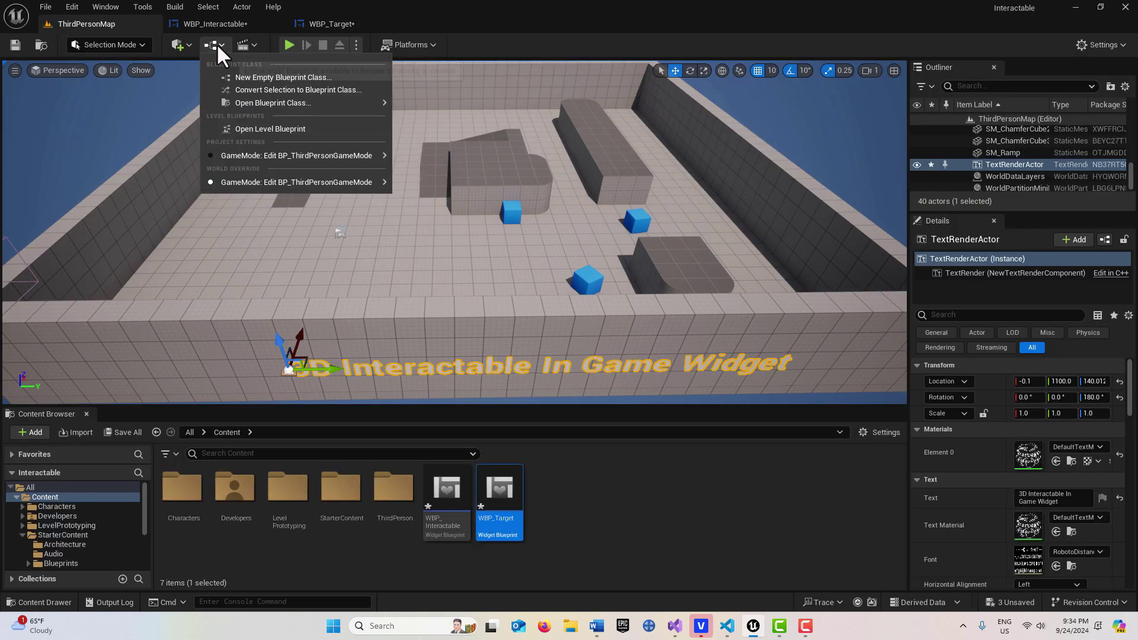
{"action": "left_click", "coordinate": [286, 130]}
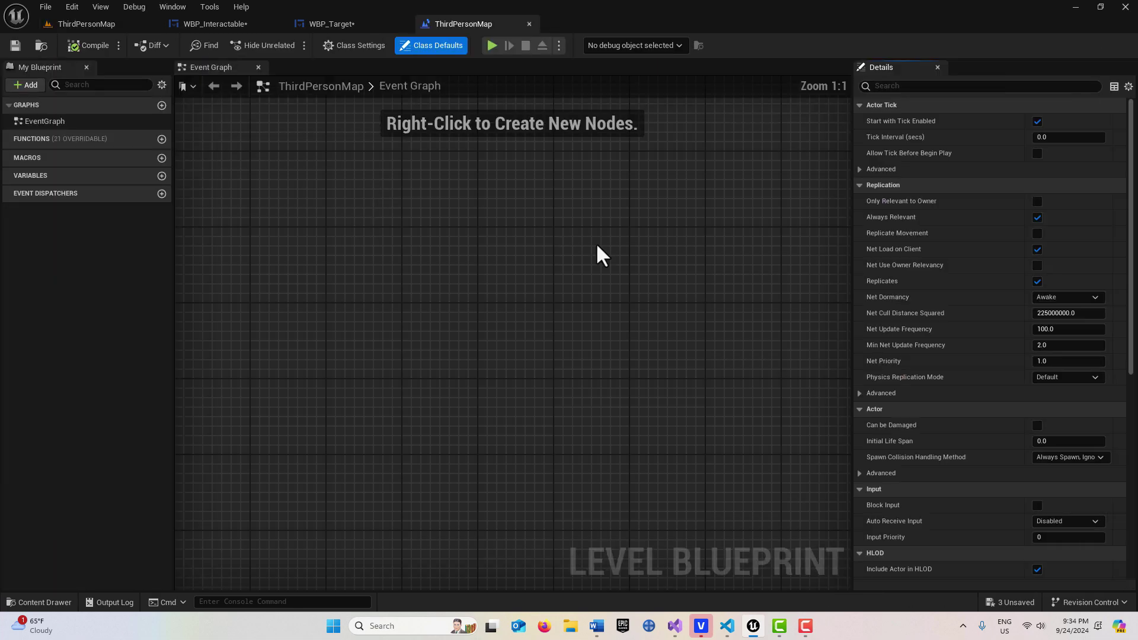
On Event BeginPlay, create a WBP_Target widget and add it to the viewport.
{"action": "right_click", "coordinate": [440, 236]}
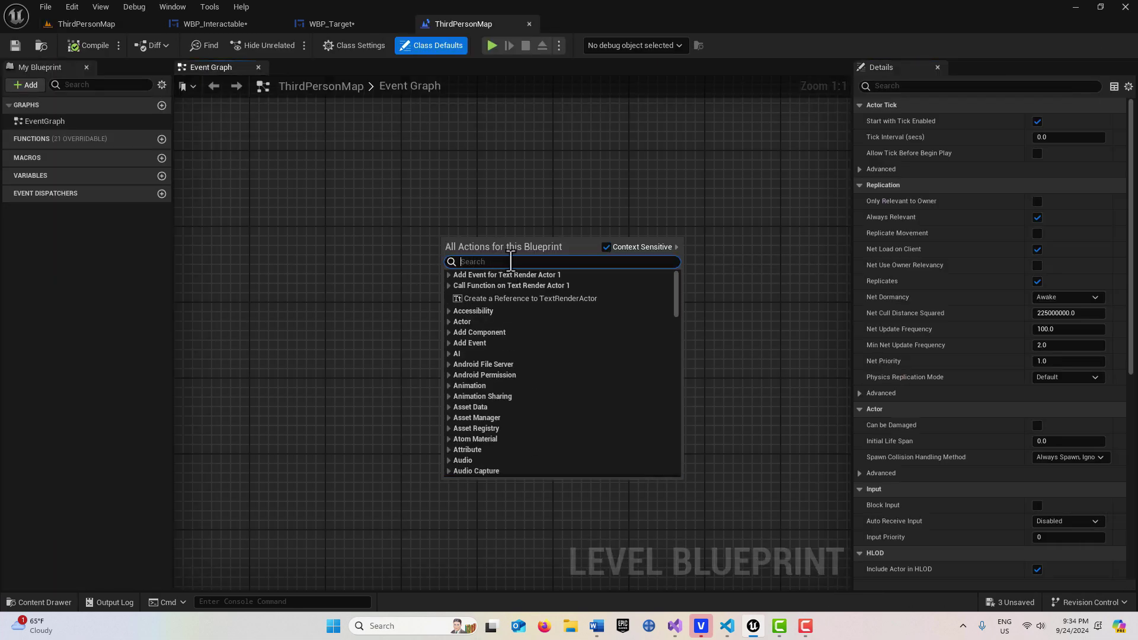
{"action": "type", "text": "event be"}
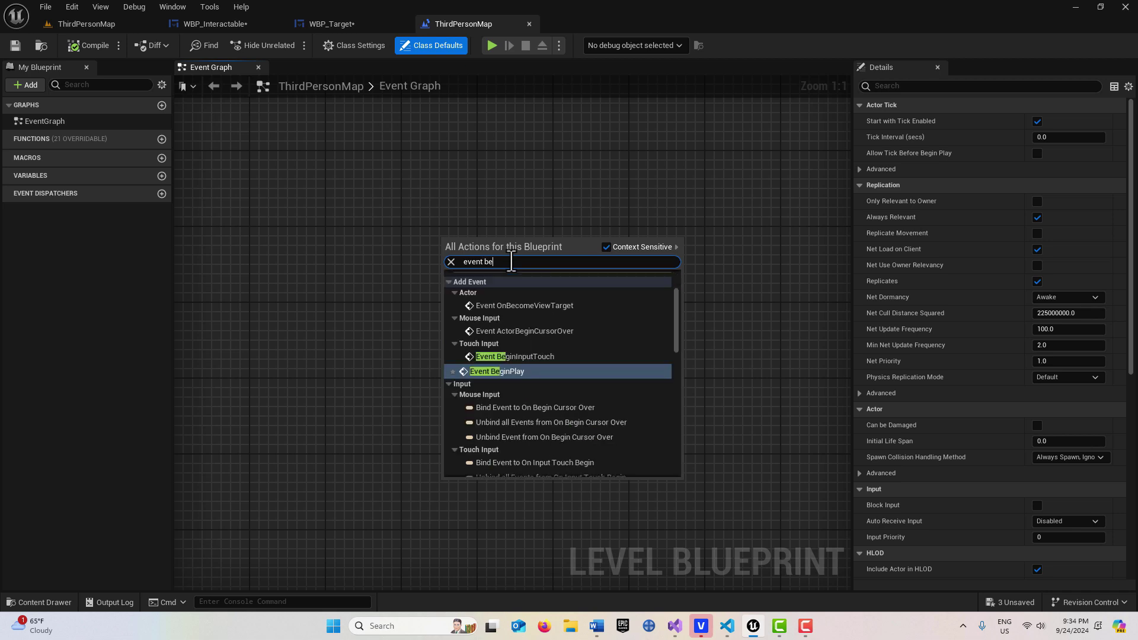
{"action": "left_click", "coordinate": [507, 370]}
{"action": "left_click_drag", "start_coordinate": [492, 246], "coordinate": [465, 284]}
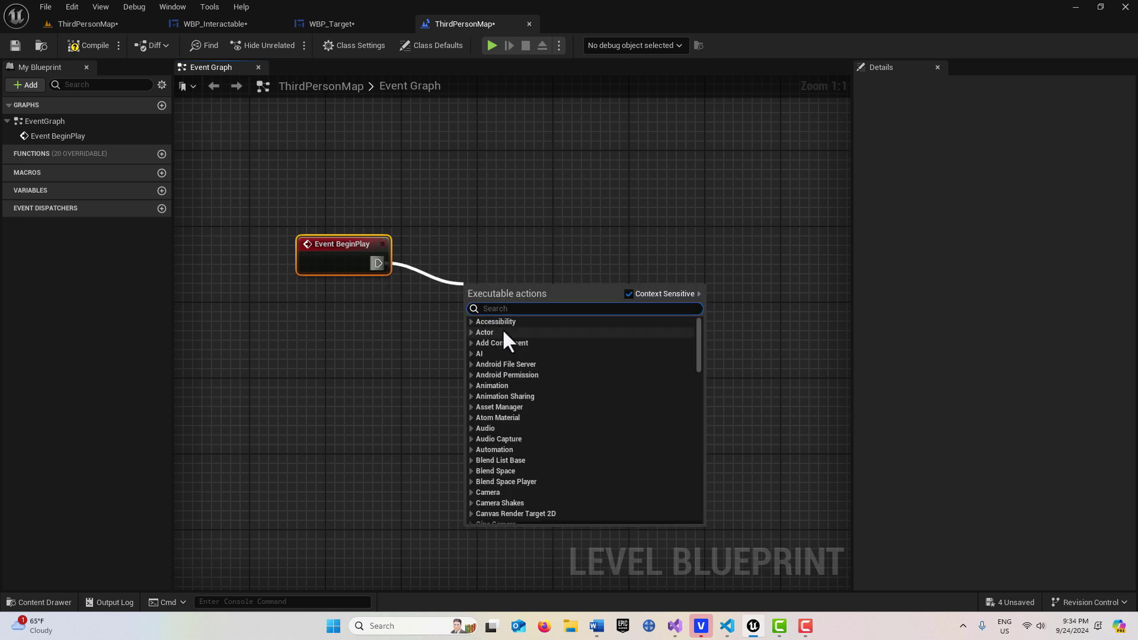
{"action": "type", "text": "create wid"}
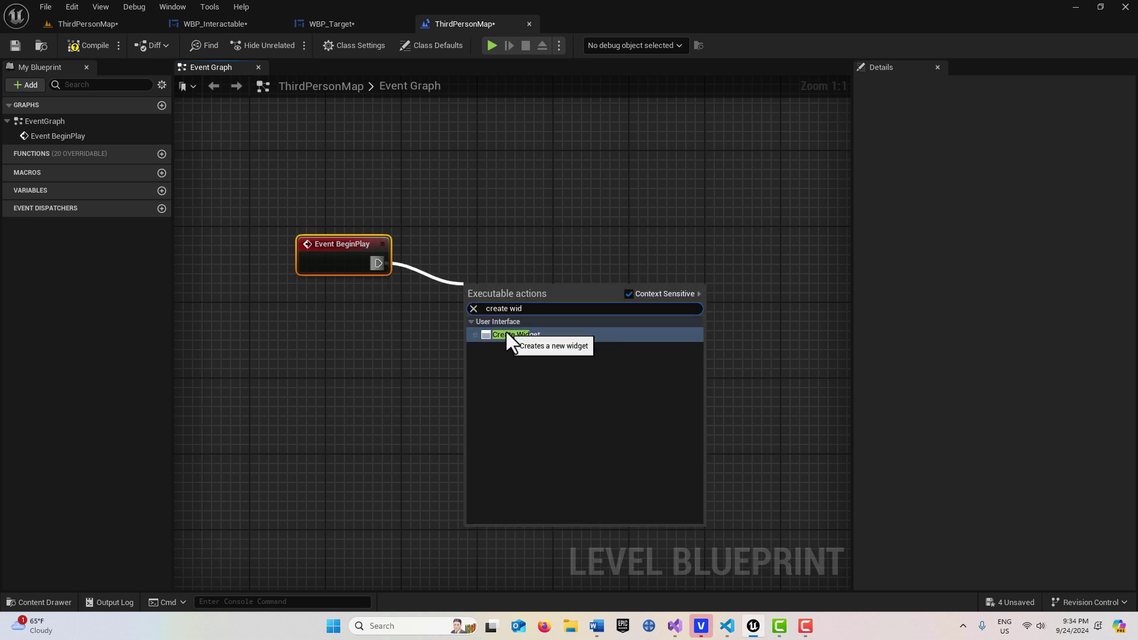
{"action": "key", "text": "Return"}
{"action": "left_click_drag", "start_coordinate": [602, 298], "coordinate": [654, 299]}
{"action": "type", "text": "add to vie"}
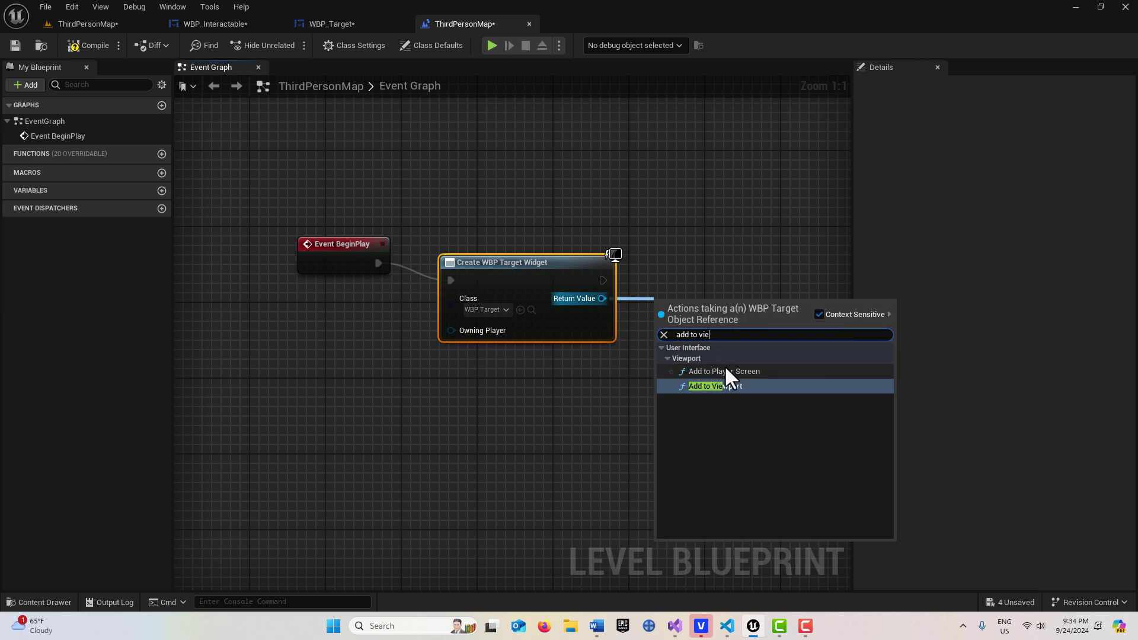
{"action": "left_click", "coordinate": [727, 386]}
{"action": "left_click_drag", "start_coordinate": [704, 301], "coordinate": [701, 252]}
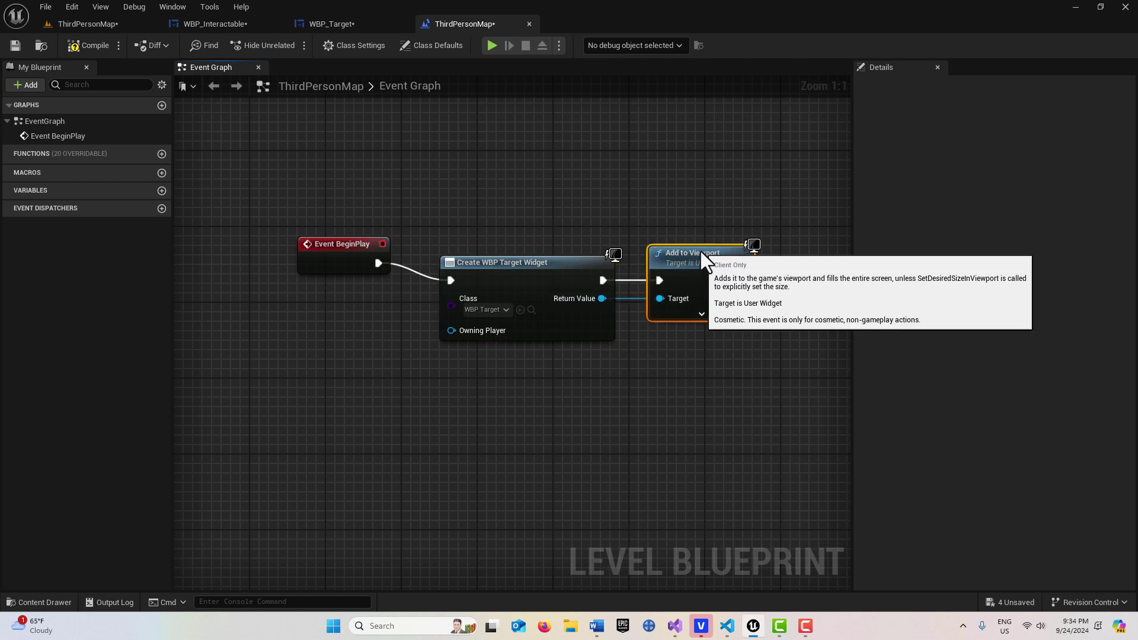
{"action": "left_click", "coordinate": [95, 24]}
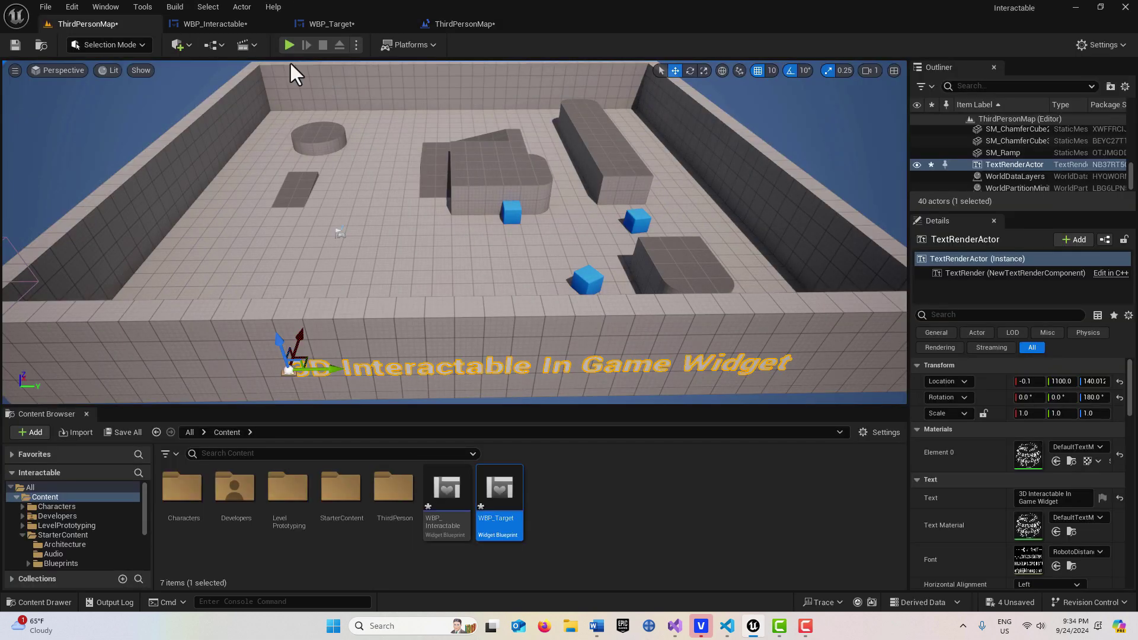
{"action": "left_click", "coordinate": [291, 45]}
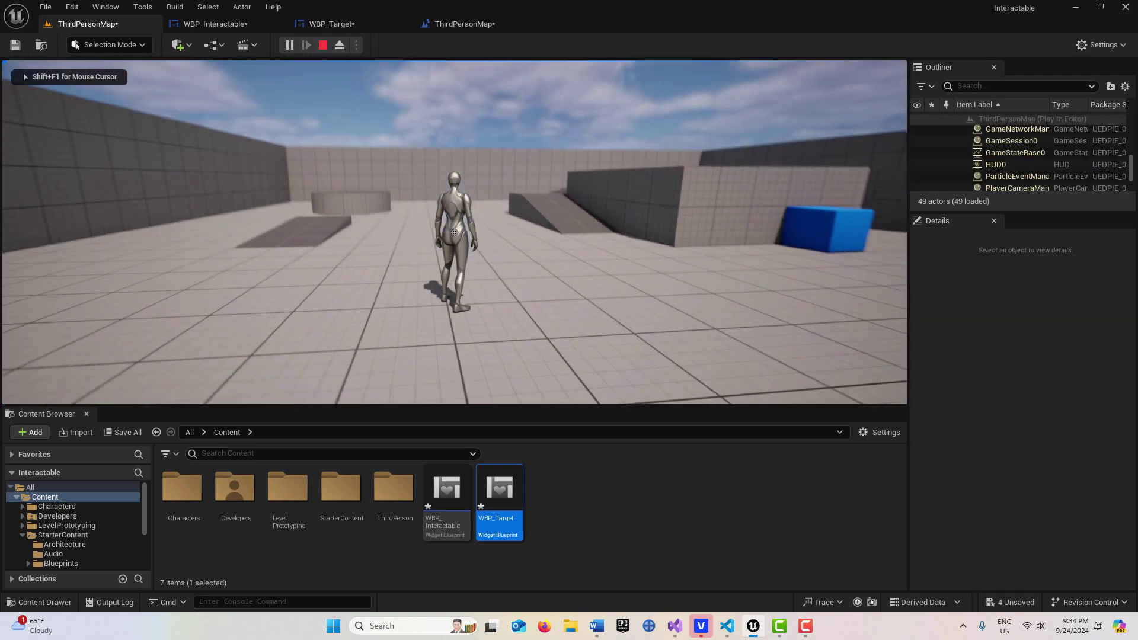
{"action": "key", "text": "w"}
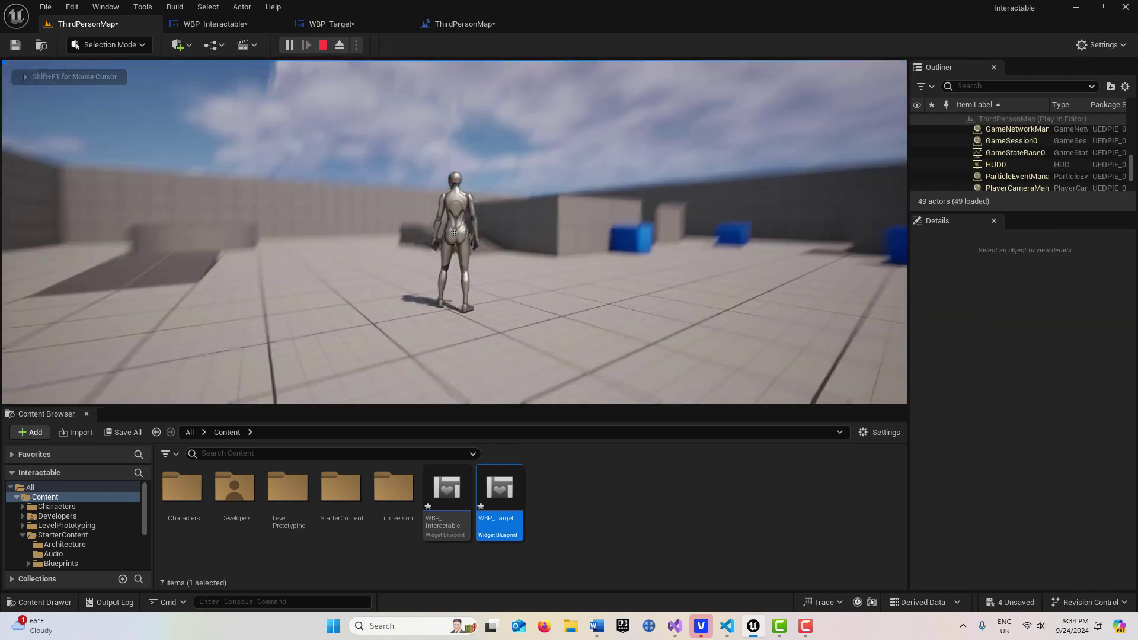
{"action": "key", "text": "Escape"}
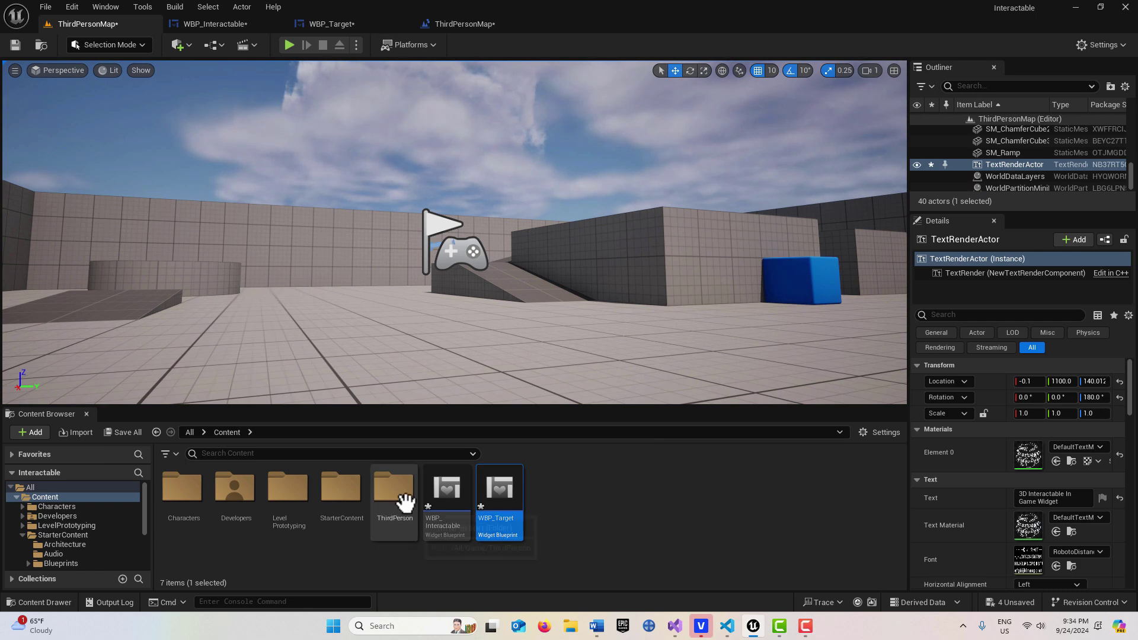
{"action": "mouse_move", "coordinate": [443, 494]}
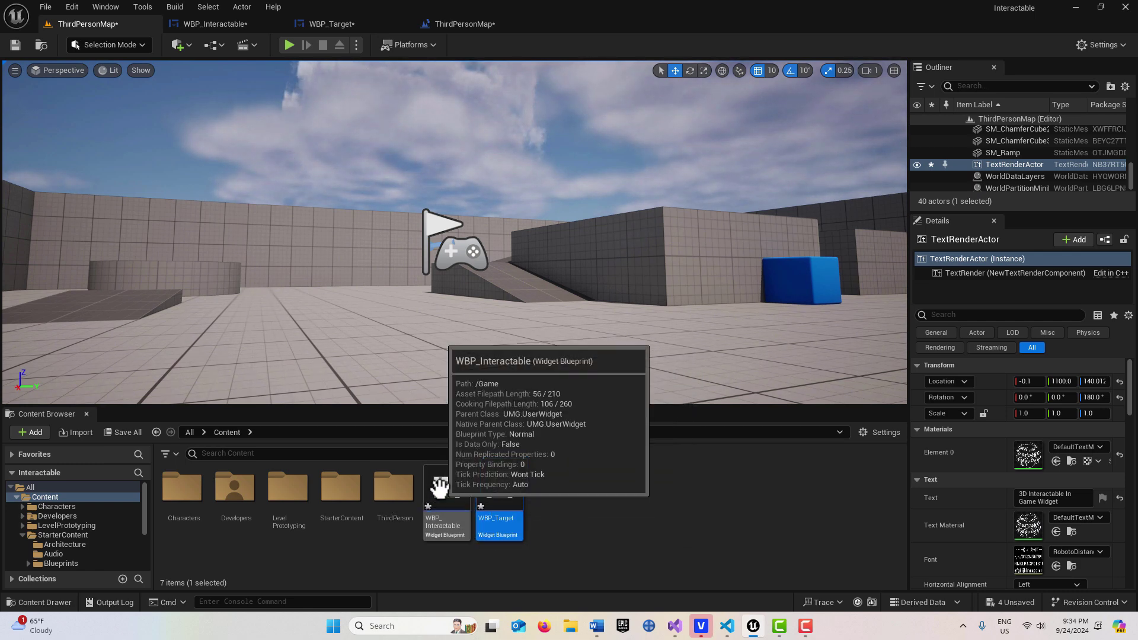
Create an Actor Blueprint Class named BP_3DWidget in Content and open it.
{"action": "right_click", "coordinate": [589, 497]}
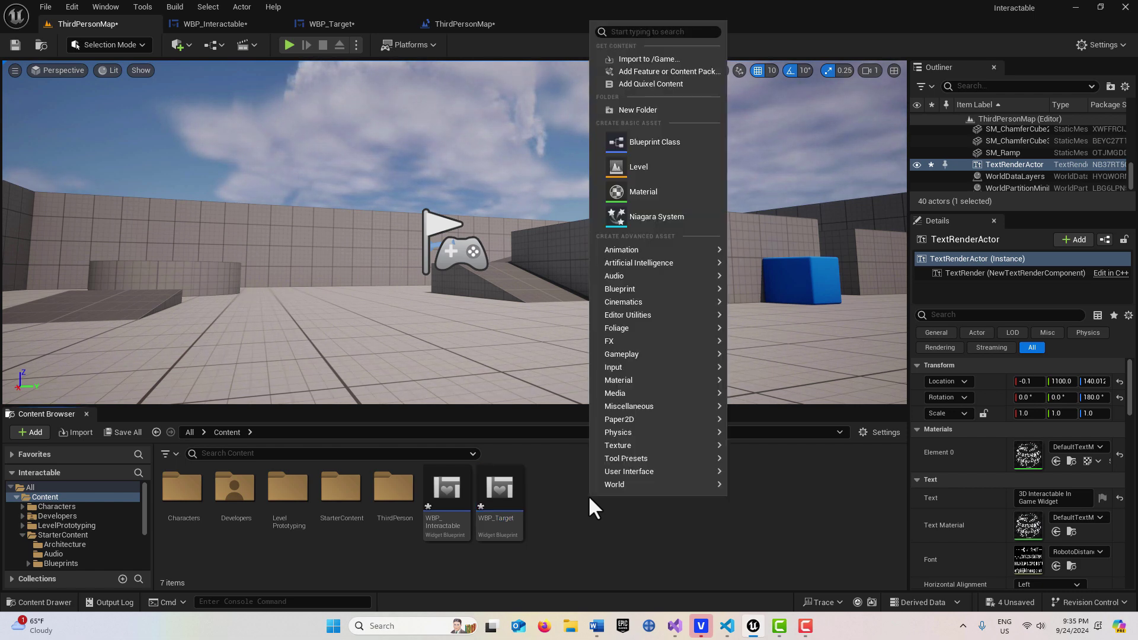
{"action": "left_click", "coordinate": [664, 141]}
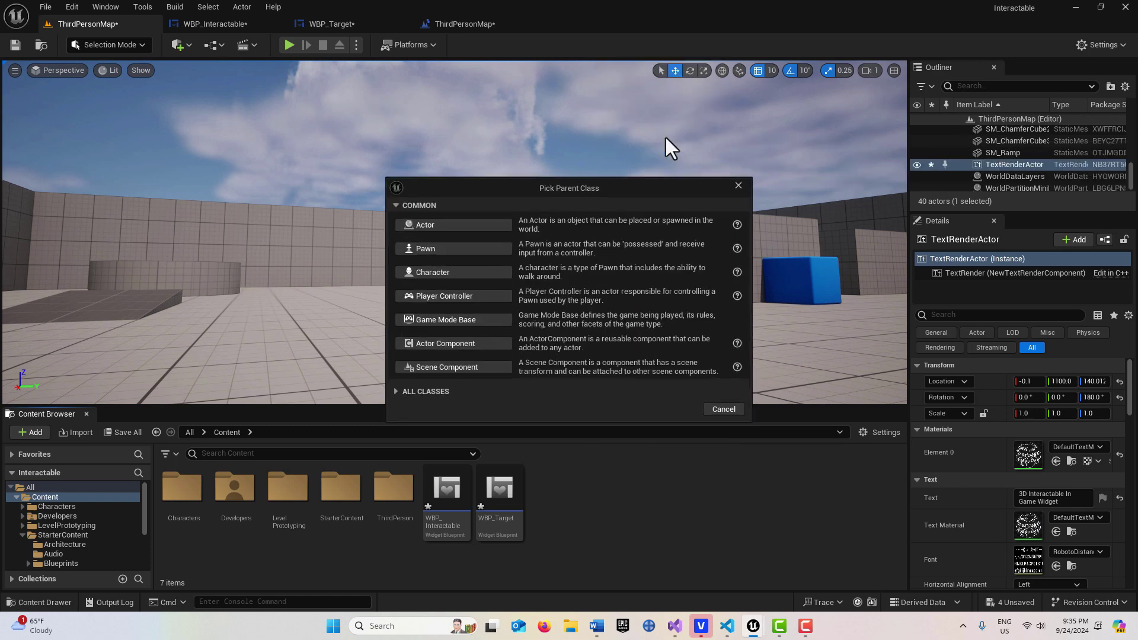
{"action": "left_click", "coordinate": [474, 222]}
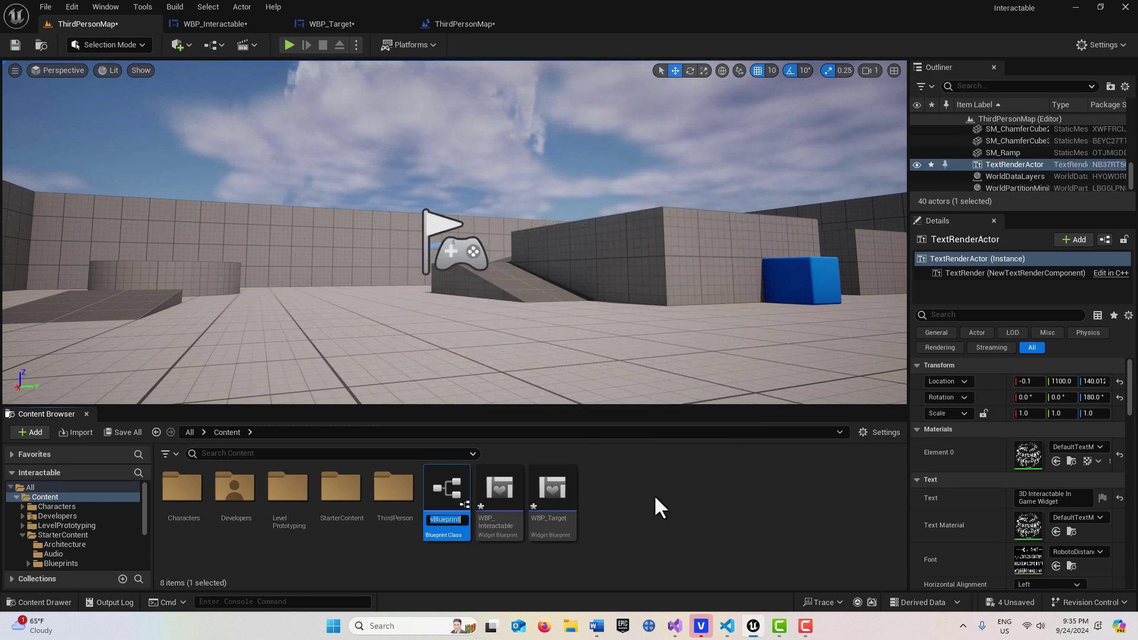
{"action": "type", "text": "B"}
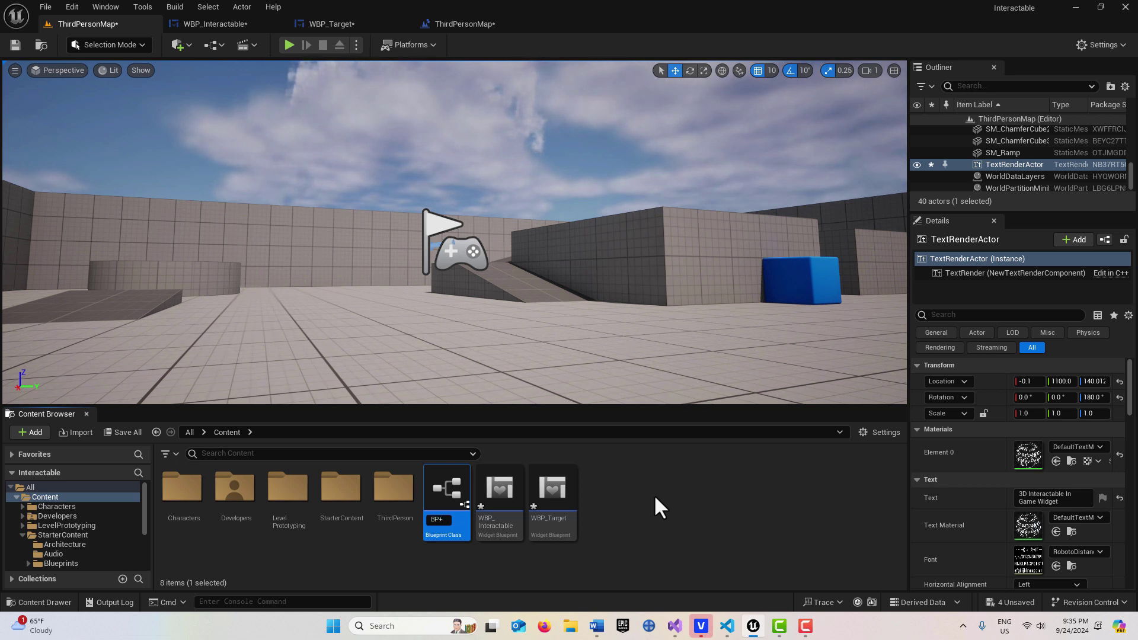
{"action": "type", "text": "P_3D"}
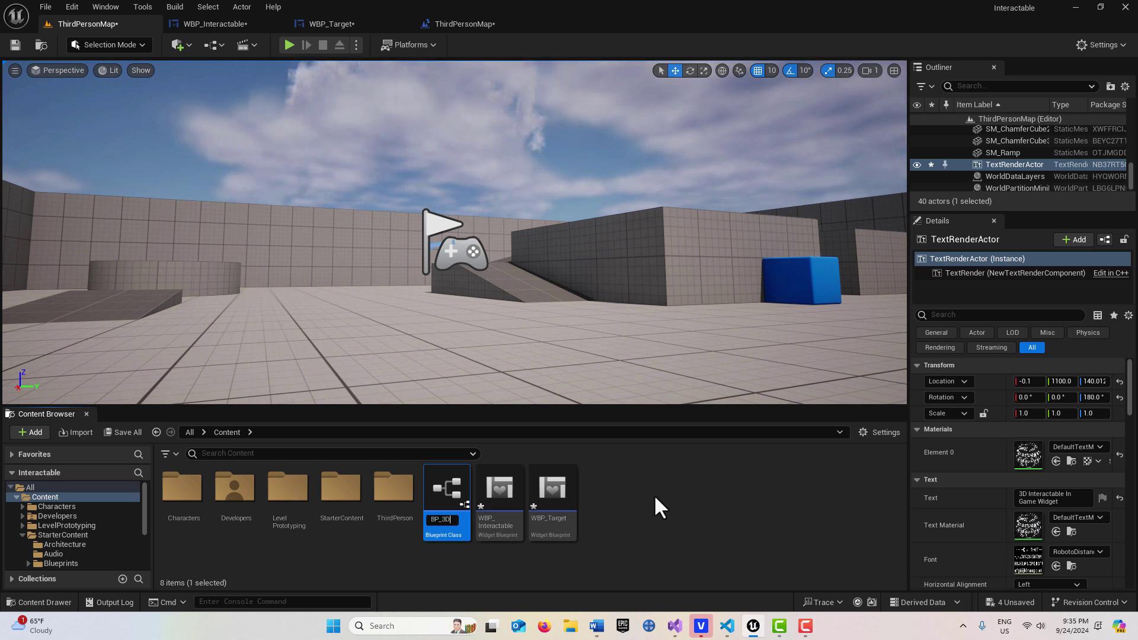
{"action": "type", "text": "Widget"}
{"action": "key", "text": "Return"}
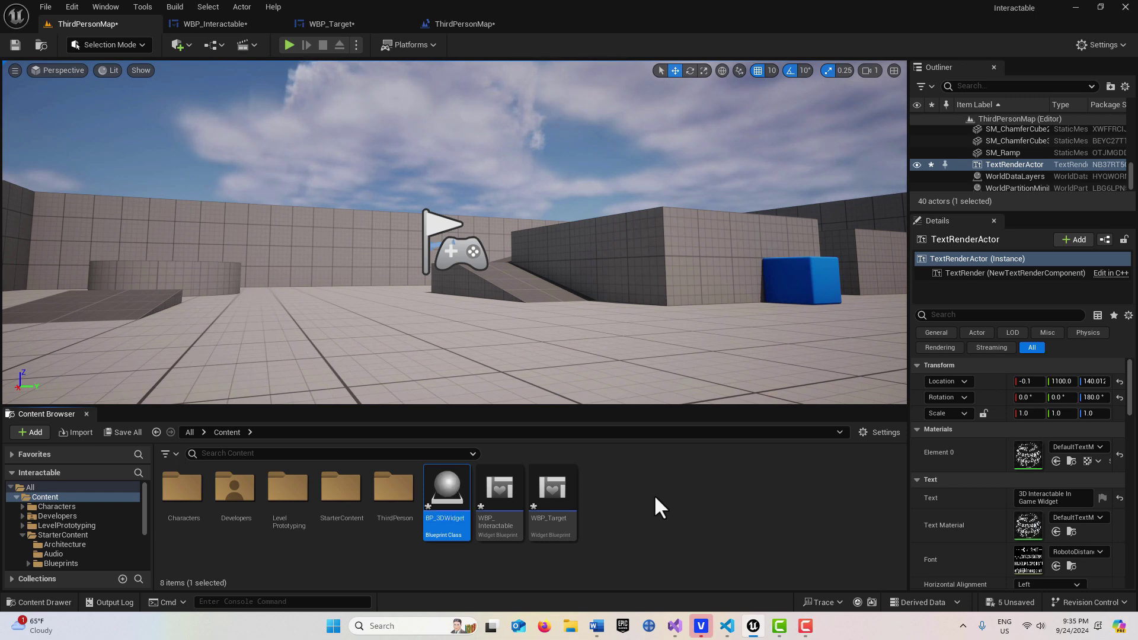
{"action": "double_click", "coordinate": [445, 503]}
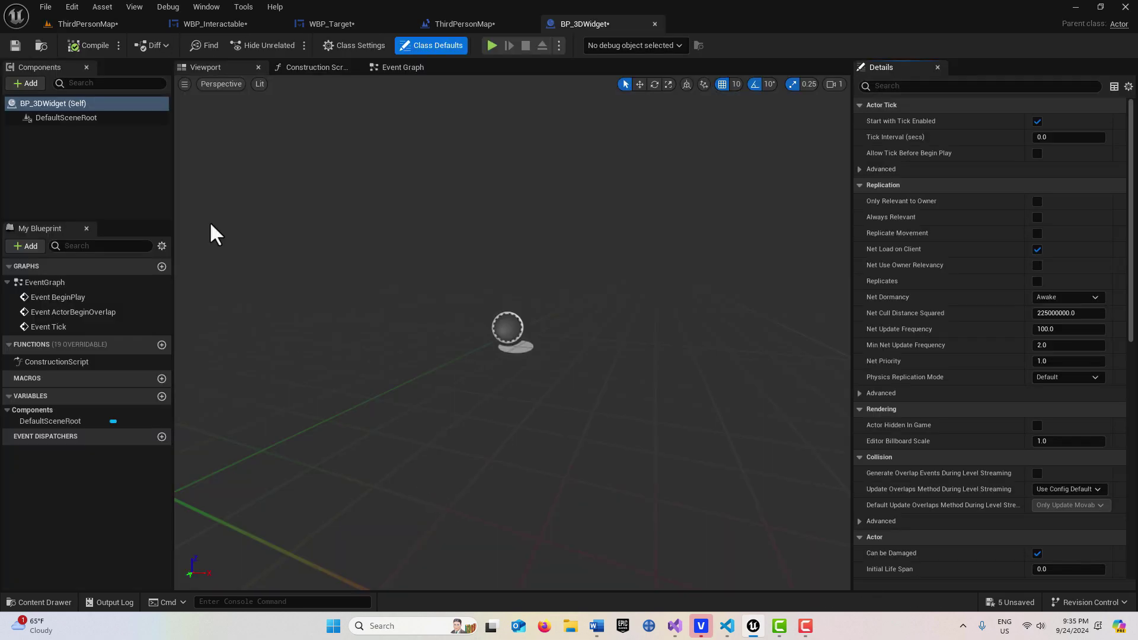
Add a Widget component to BP_3DWidget under DefaultSceneRoot, keeping the default name Widget.
{"action": "left_click", "coordinate": [29, 83]}
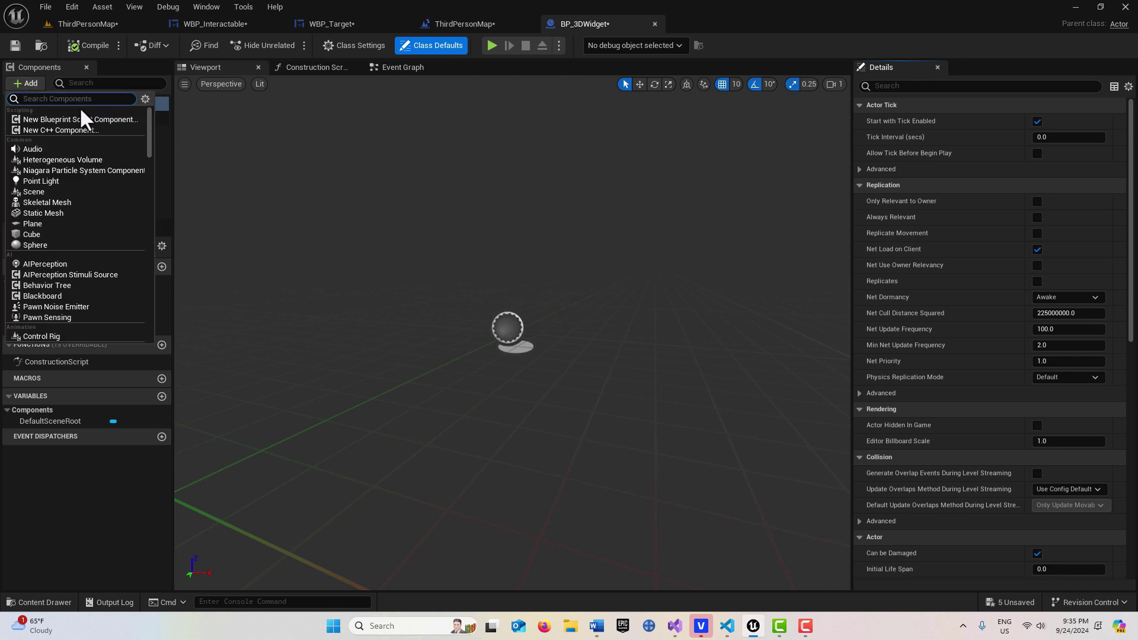
{"action": "type", "text": "widg"}
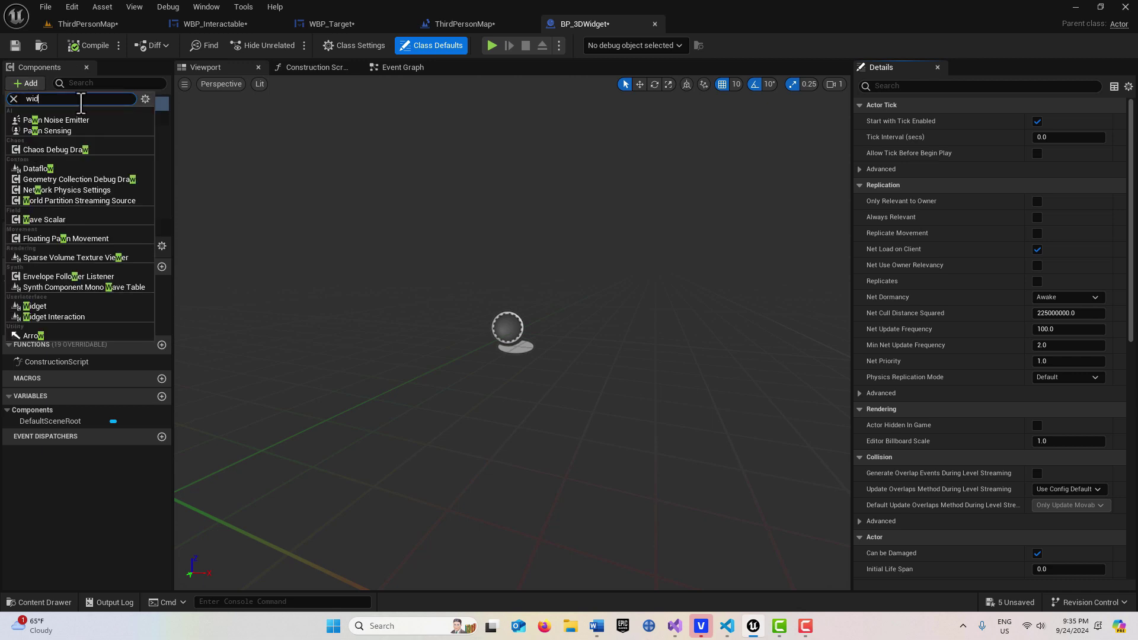
{"action": "left_click", "coordinate": [83, 119]}
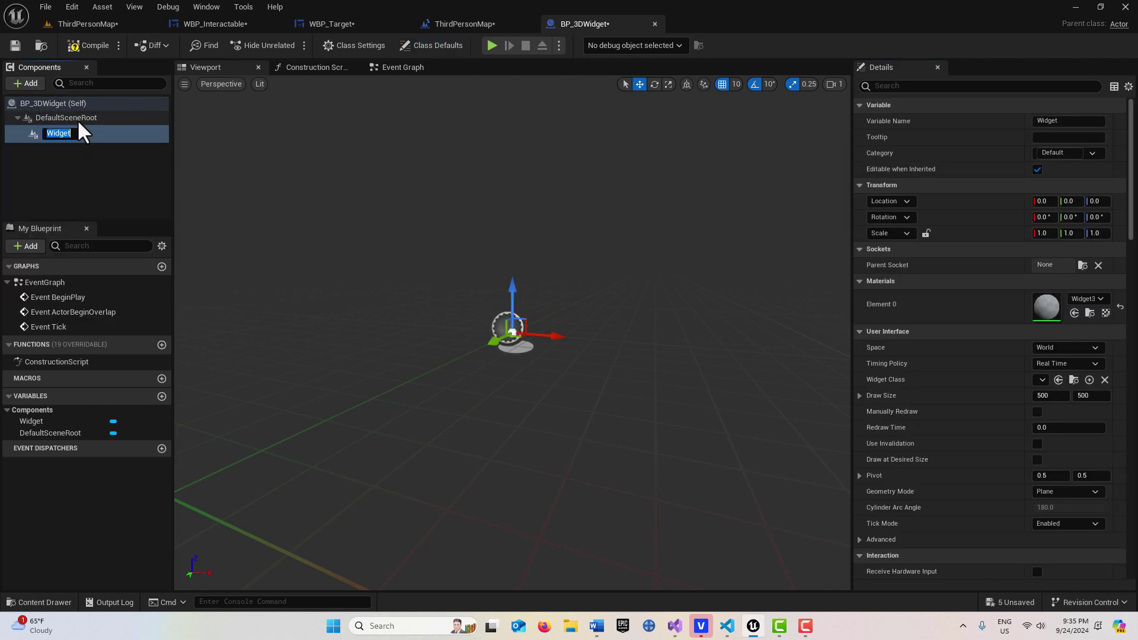
{"action": "left_click", "coordinate": [131, 133]}
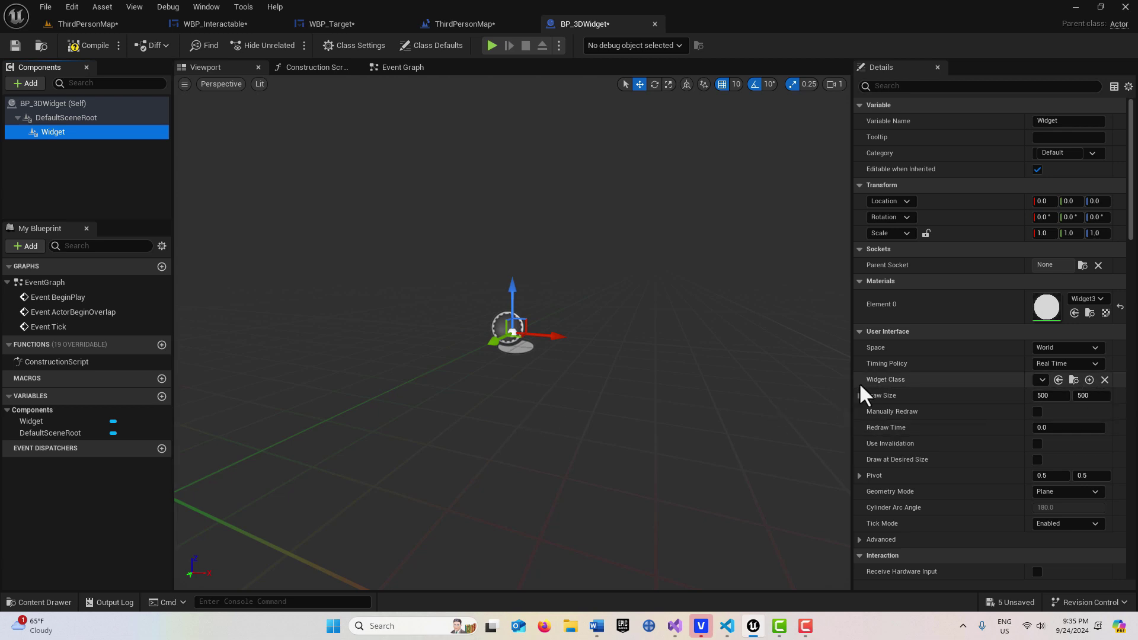
Set the Widget component's class to WBP_Interactable and its draw size to 300 x 40.
{"action": "left_click_drag", "start_coordinate": [847, 386], "coordinate": [726, 383]}
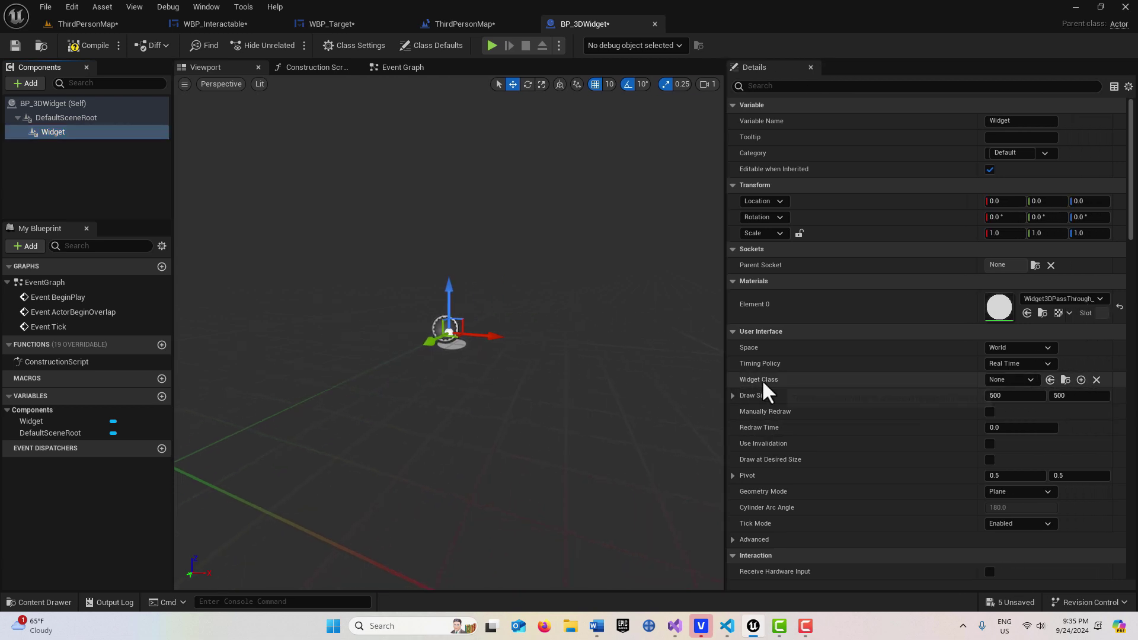
{"action": "left_click", "coordinate": [1023, 377]}
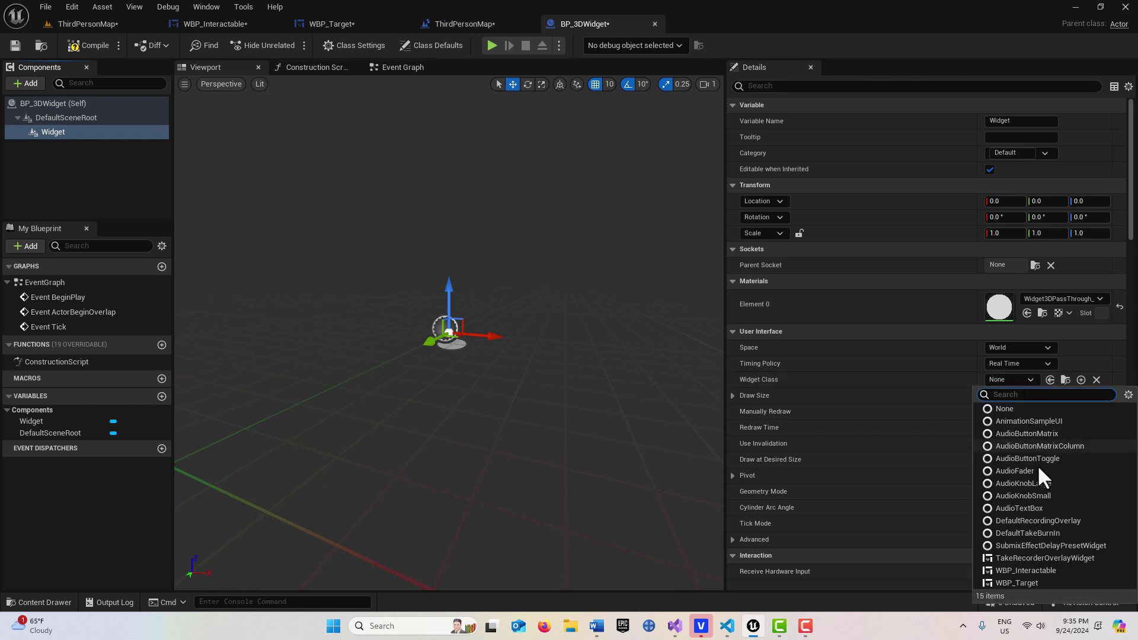
{"action": "left_click", "coordinate": [1036, 569]}
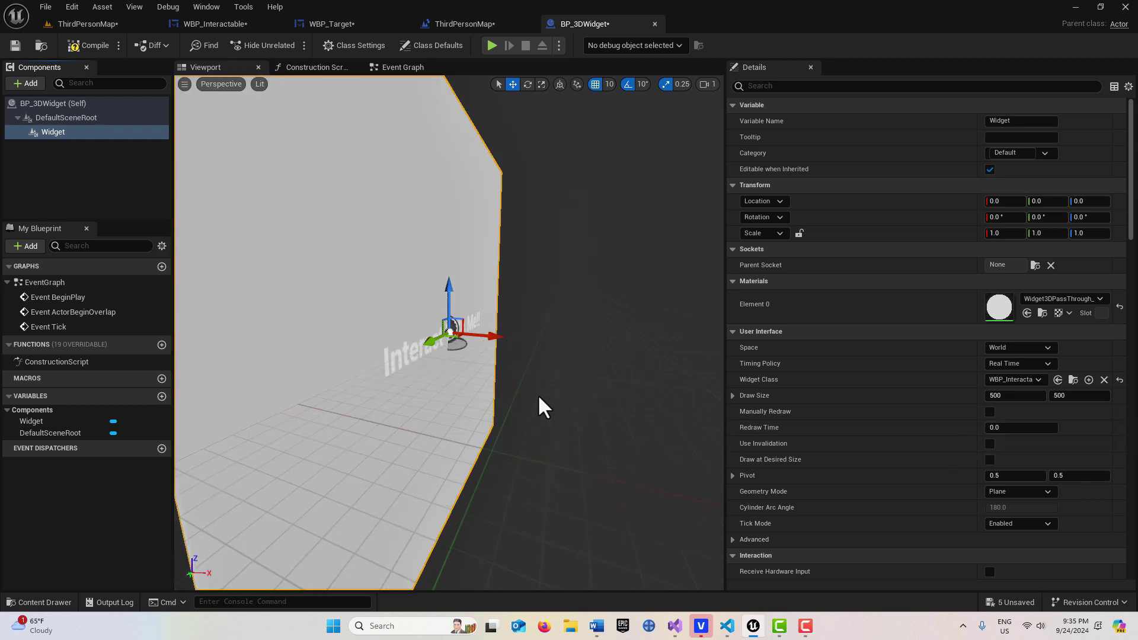
{"action": "scroll", "coordinate": [509, 385], "scroll_direction": "up", "scroll_amount": 4}
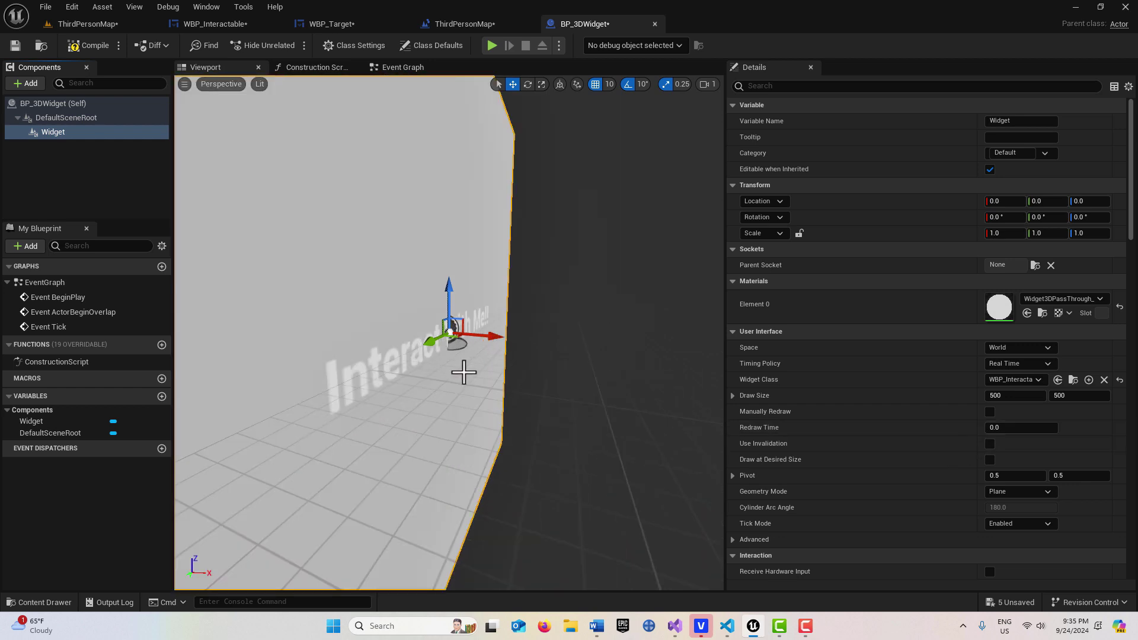
{"action": "left_click", "coordinate": [1007, 395]}
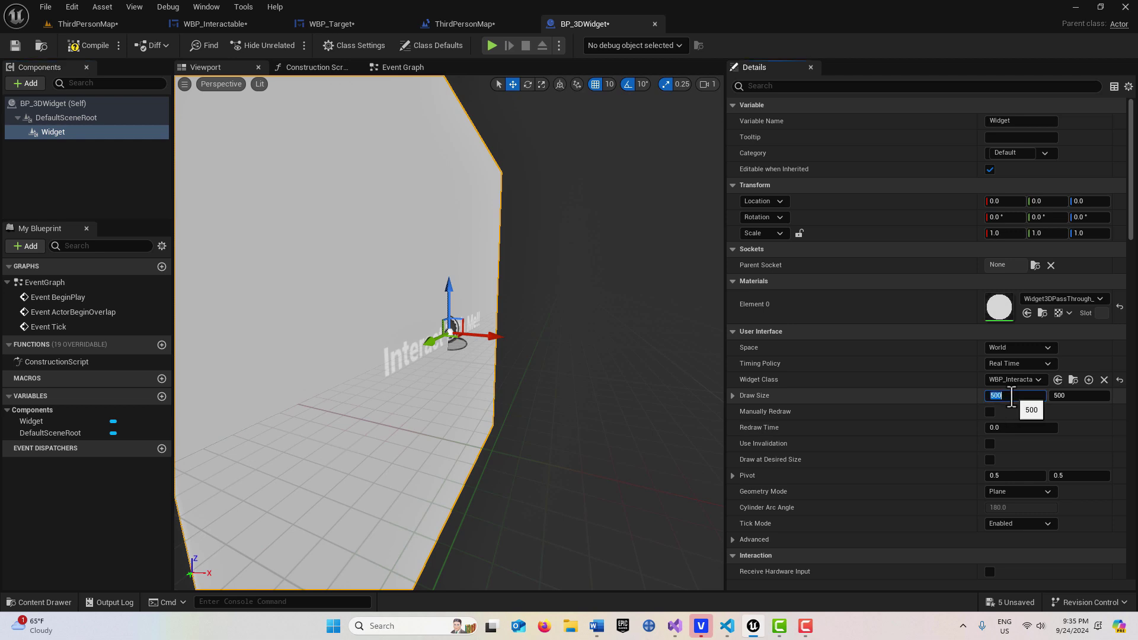
{"action": "type", "text": "3"}
{"action": "key", "text": "Return"}
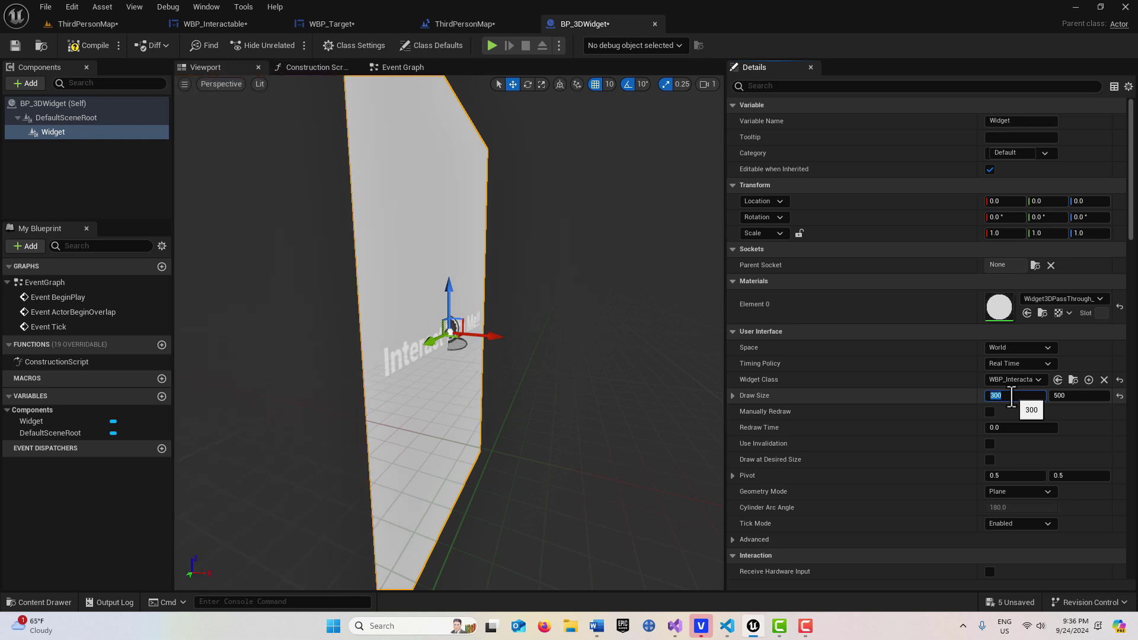
{"action": "left_click", "coordinate": [1077, 395]}
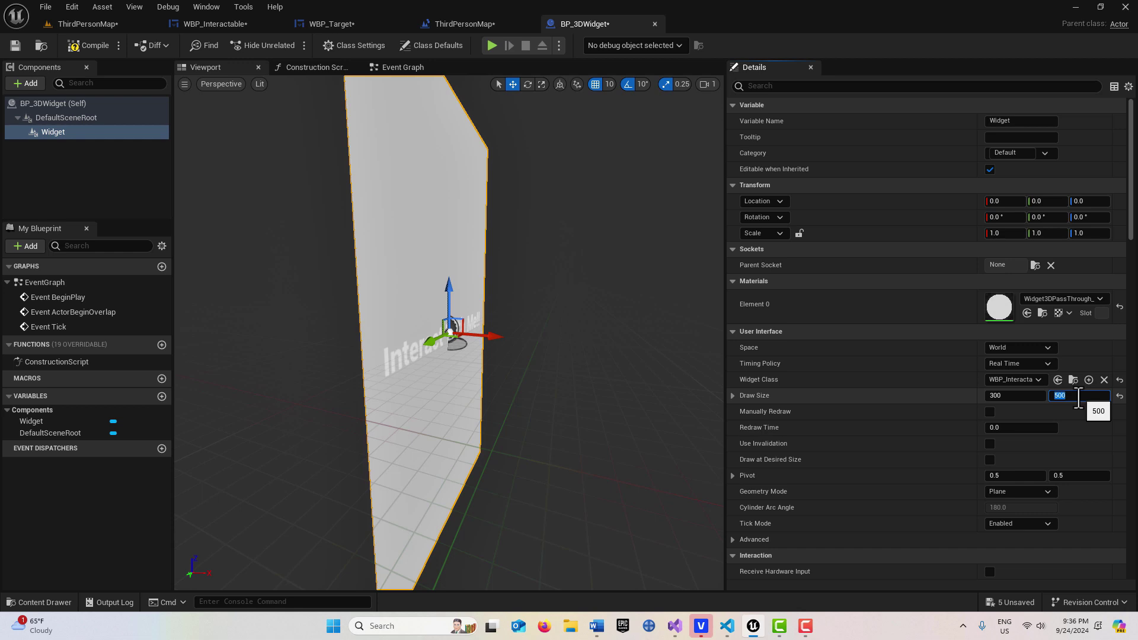
{"action": "type", "text": "40"}
{"action": "key", "text": "Return"}
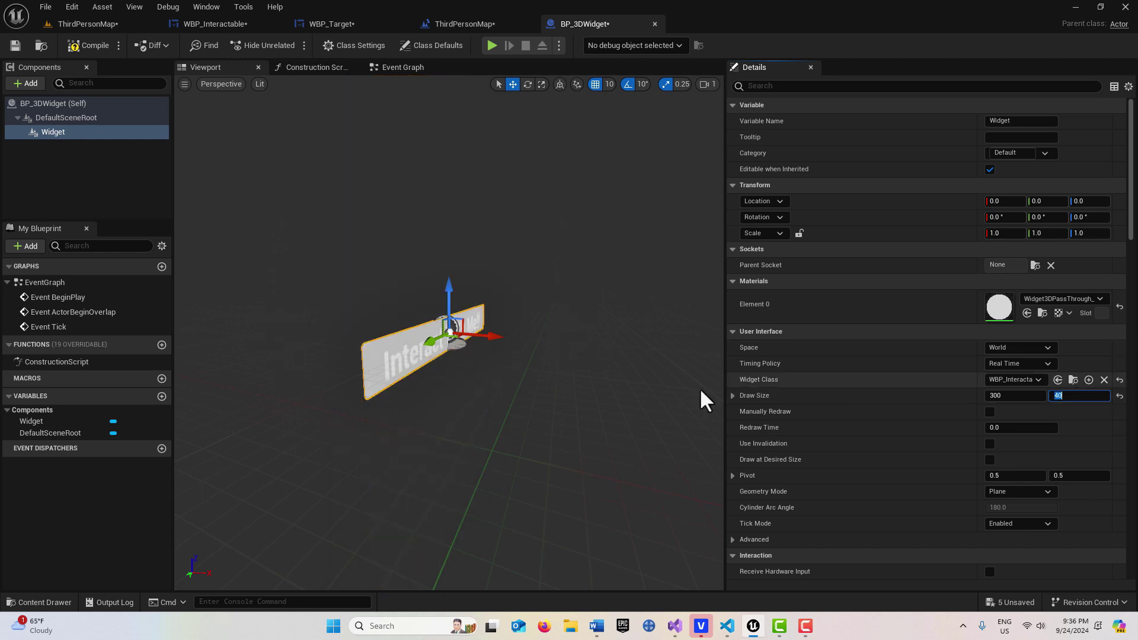
Compile and save BP_3DWidget, then return to the ThirdPersonMap level.
{"action": "scroll", "coordinate": [602, 380], "scroll_direction": "up", "scroll_amount": 2}
{"action": "scroll", "coordinate": [600, 381], "scroll_direction": "down", "scroll_amount": 4}
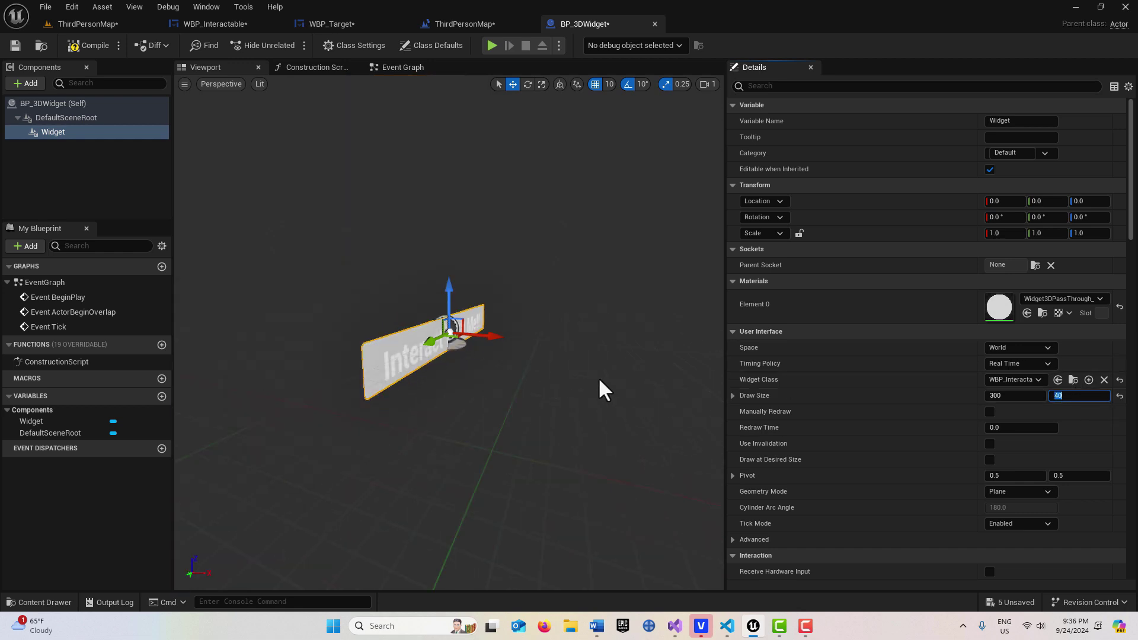
{"action": "left_click", "coordinate": [84, 46]}
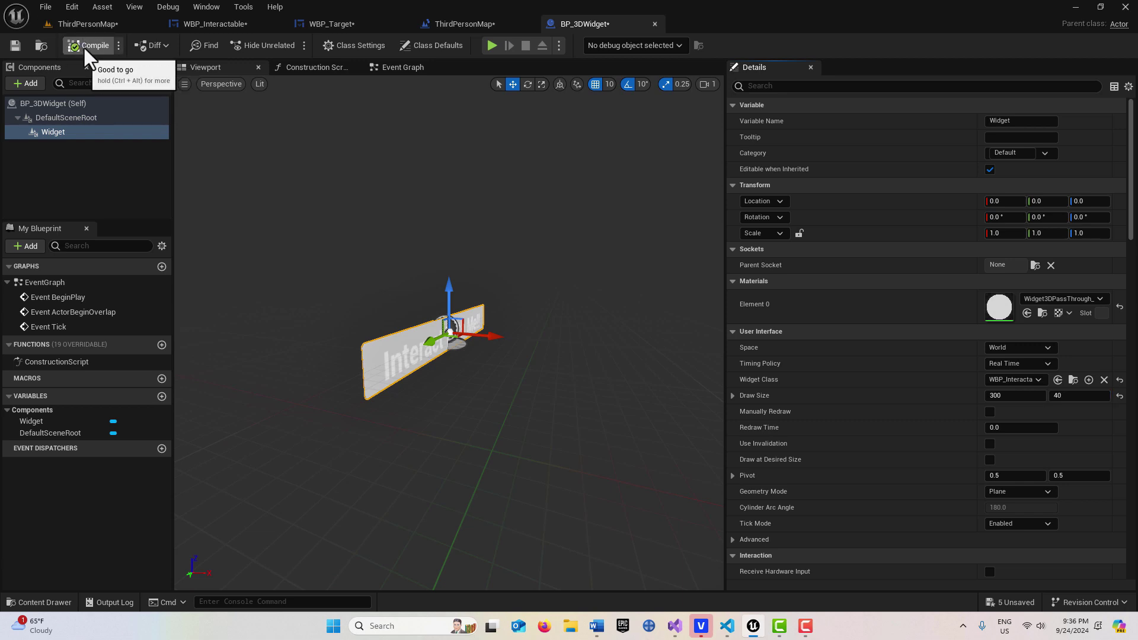
{"action": "left_click", "coordinate": [19, 47]}
{"action": "left_click", "coordinate": [100, 23]}
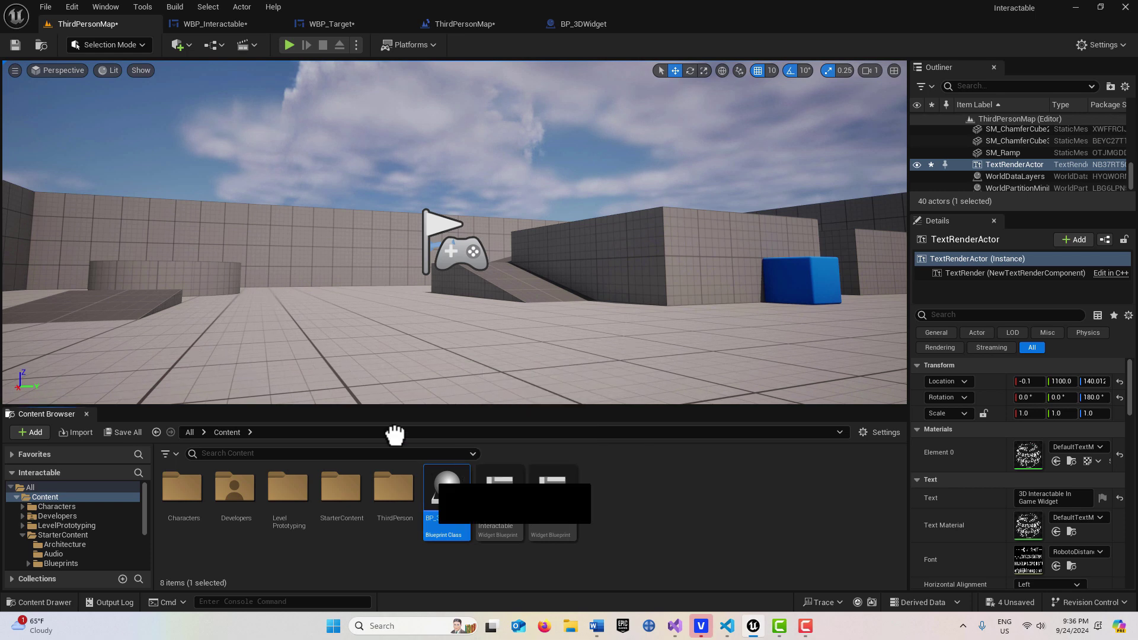
Drop a BP_3DWidget into the level, rotated about 150° on Z and raised to Z 170.
{"action": "left_click_drag", "start_coordinate": [368, 316], "coordinate": [372, 163]}
{"action": "key", "text": "e"}
{"action": "key", "text": "r"}
{"action": "key", "text": "w"}
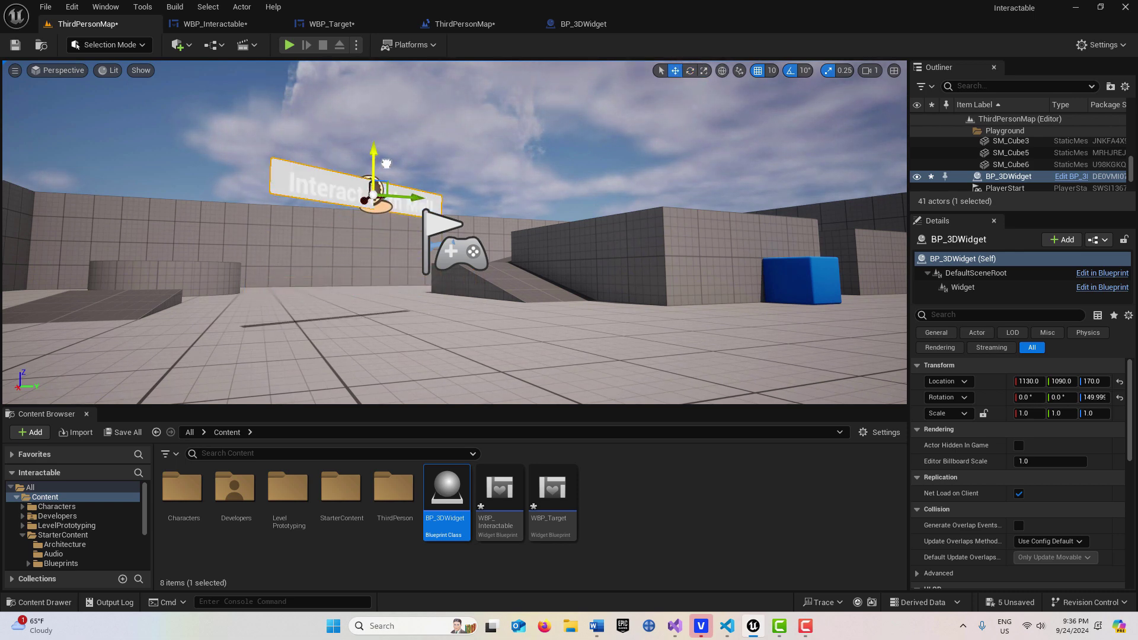
{"action": "left_click", "coordinate": [473, 310]}
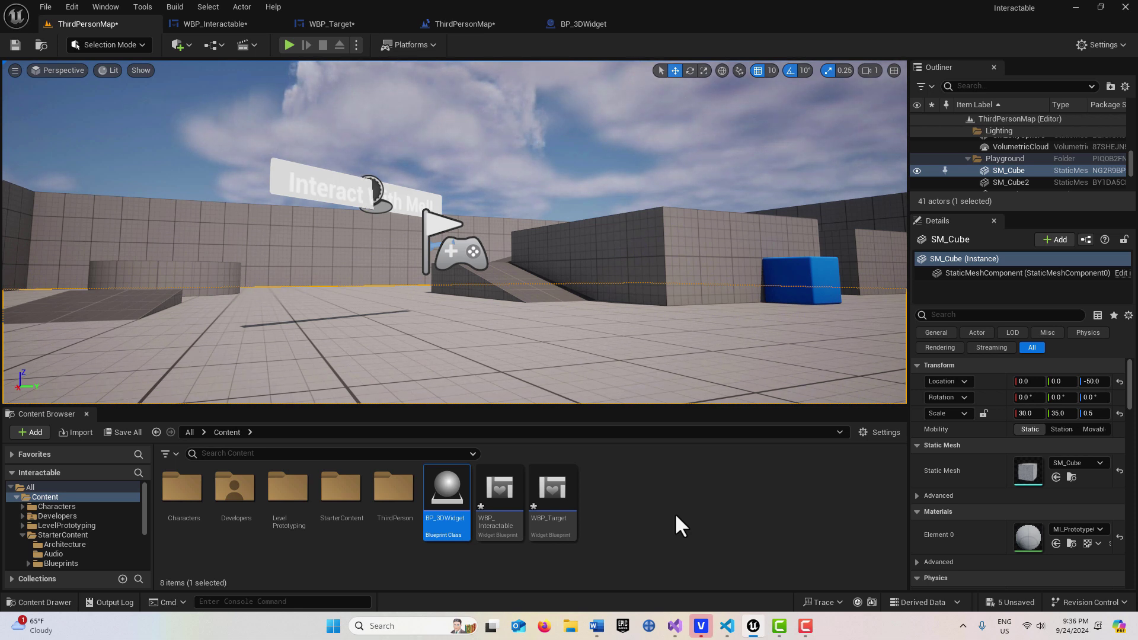
Create a Blueprint class with parent DefaultPawn, name it MyPawn, and open it.
{"action": "right_click", "coordinate": [638, 498]}
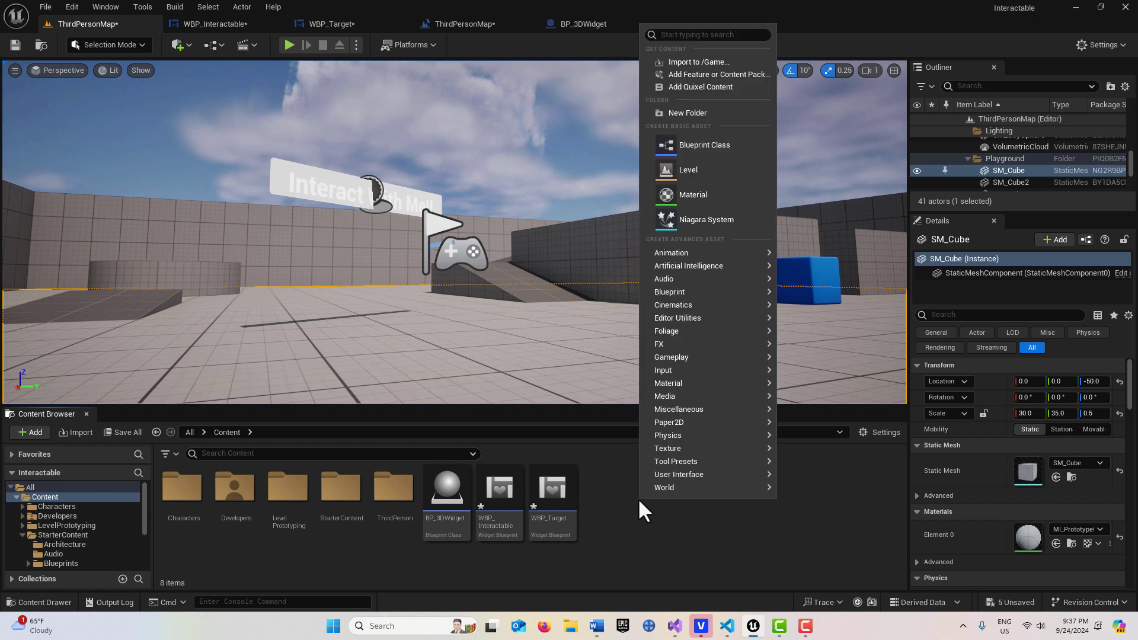
{"action": "left_click", "coordinate": [722, 153]}
{"action": "left_click", "coordinate": [394, 391]}
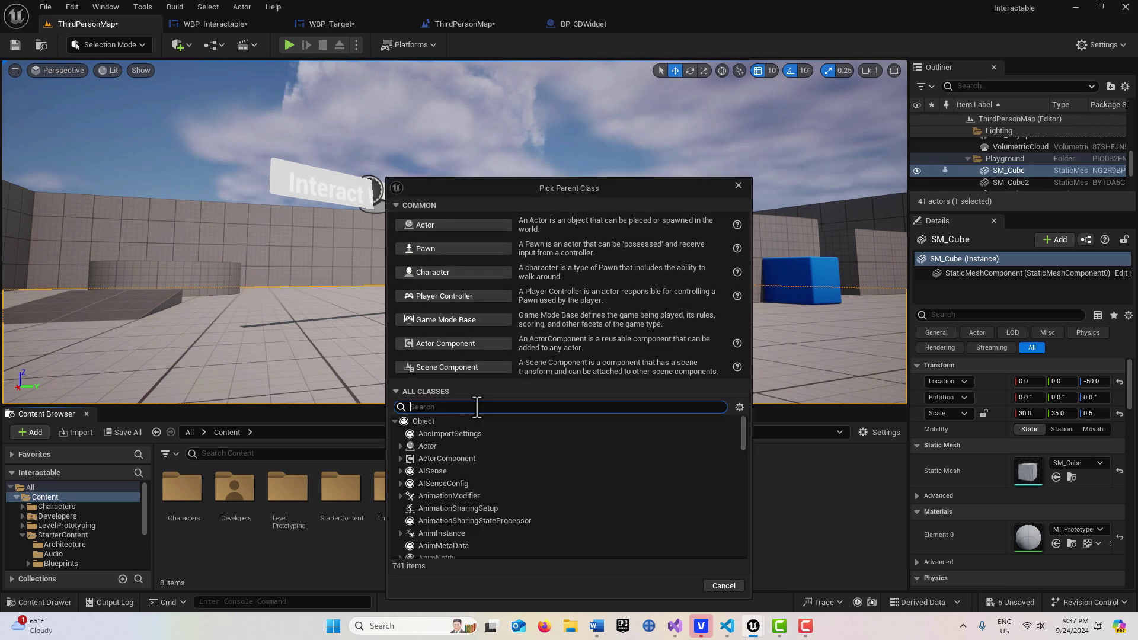
{"action": "type", "text": "defa"}
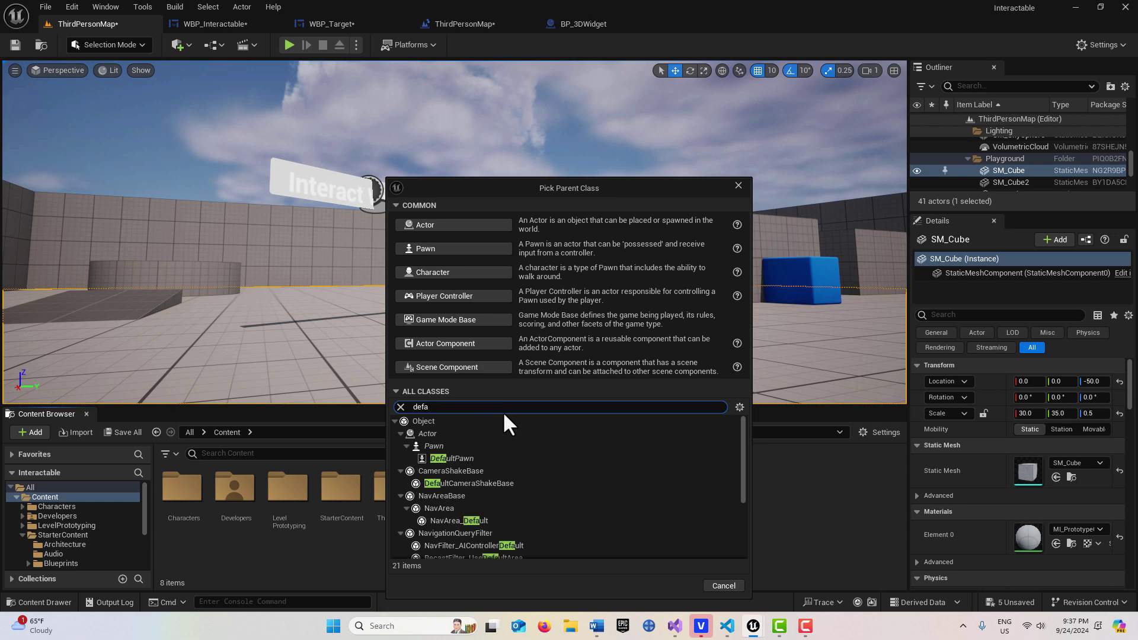
{"action": "left_click", "coordinate": [500, 459]}
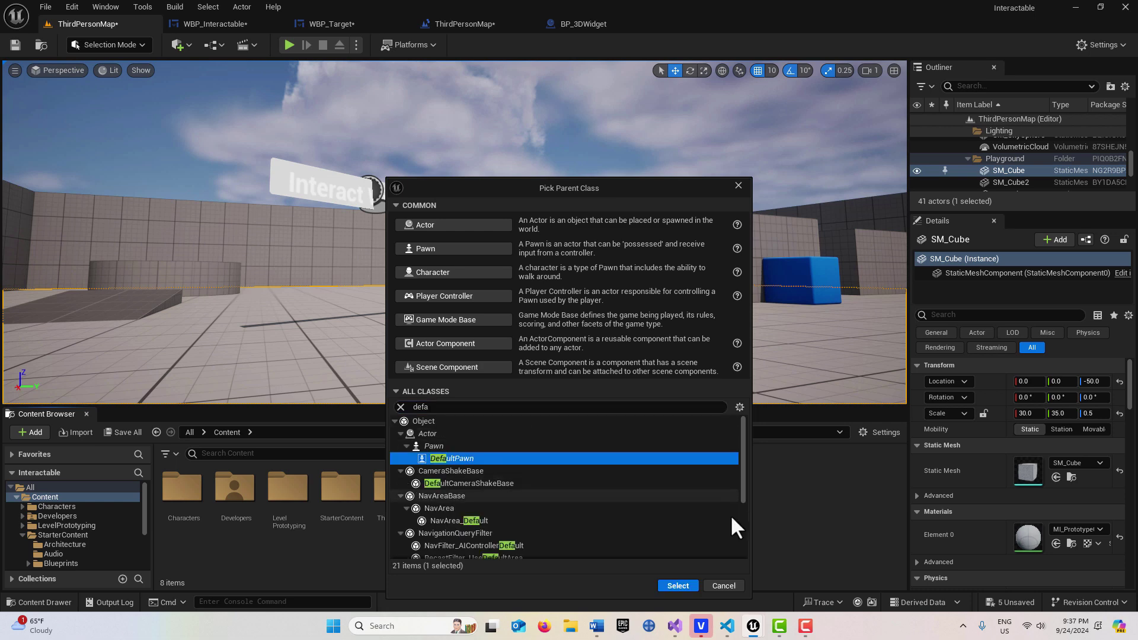
{"action": "left_click", "coordinate": [678, 585]}
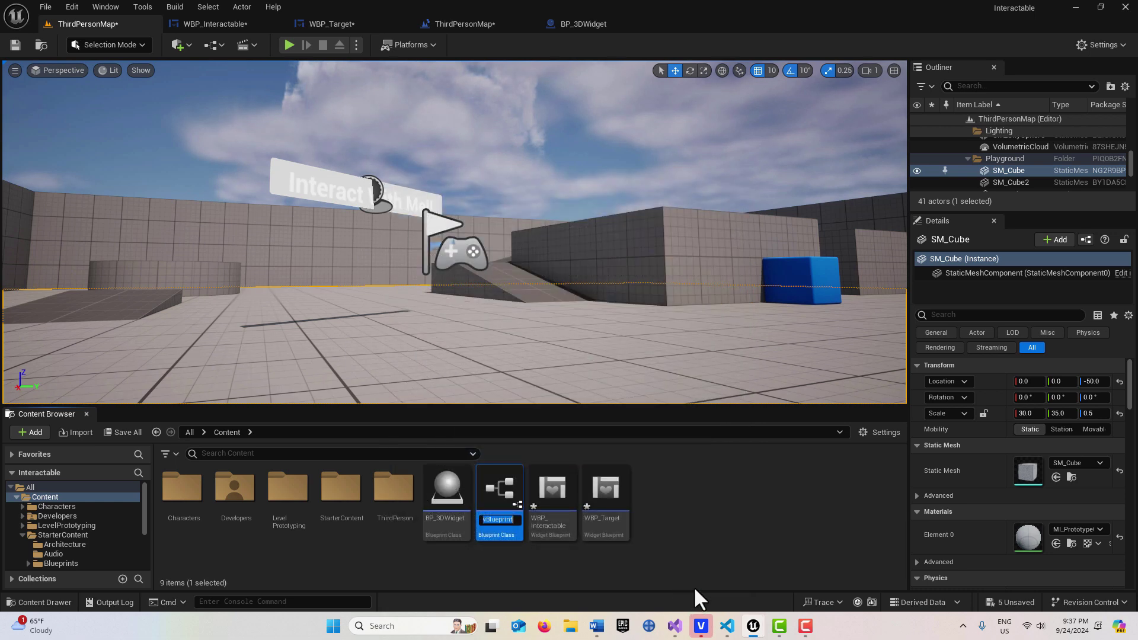
{"action": "type", "text": "M"}
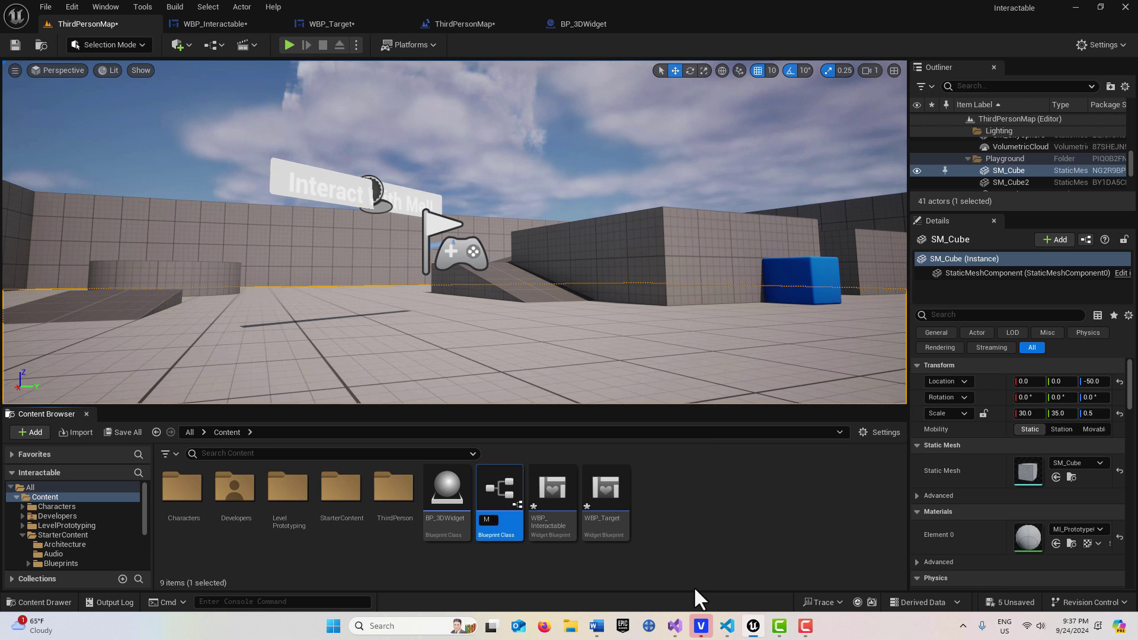
{"action": "type", "text": "yPawn"}
{"action": "key", "text": "Return"}
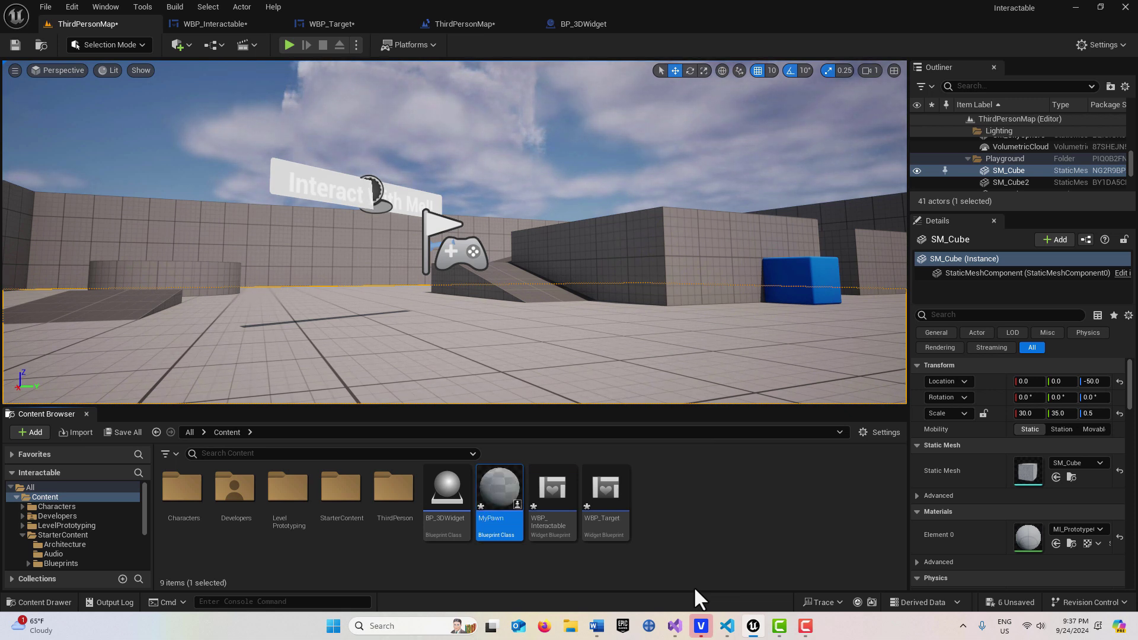
{"action": "double_click", "coordinate": [504, 492]}
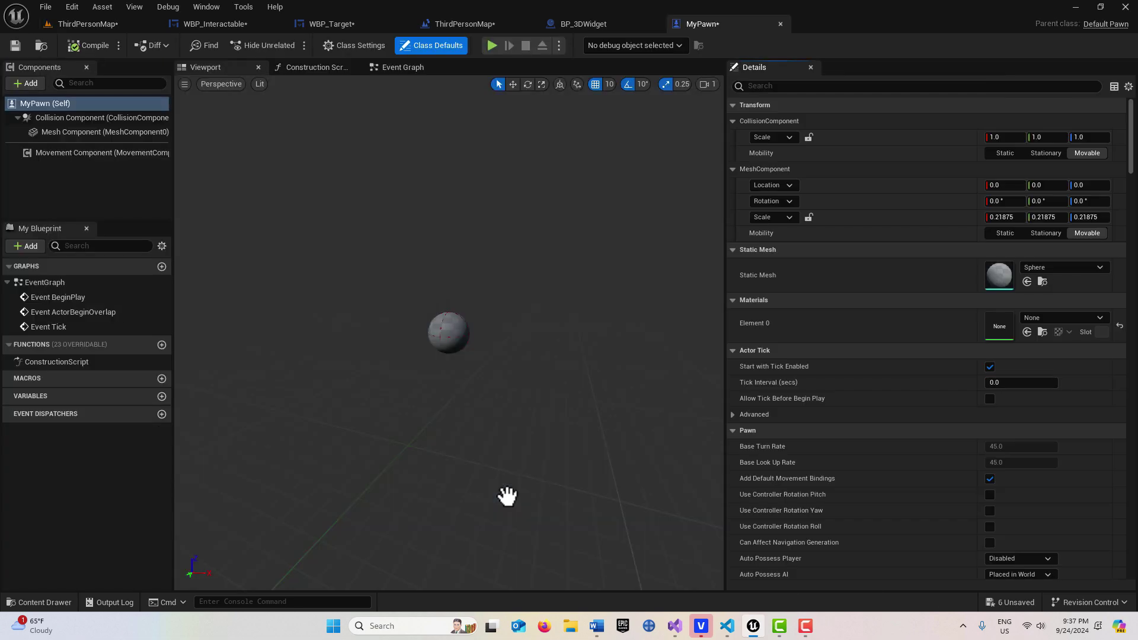
Add a Widget Interaction component to MyPawn, keeping the default name WidgetInteraction.
{"action": "left_click", "coordinate": [34, 85]}
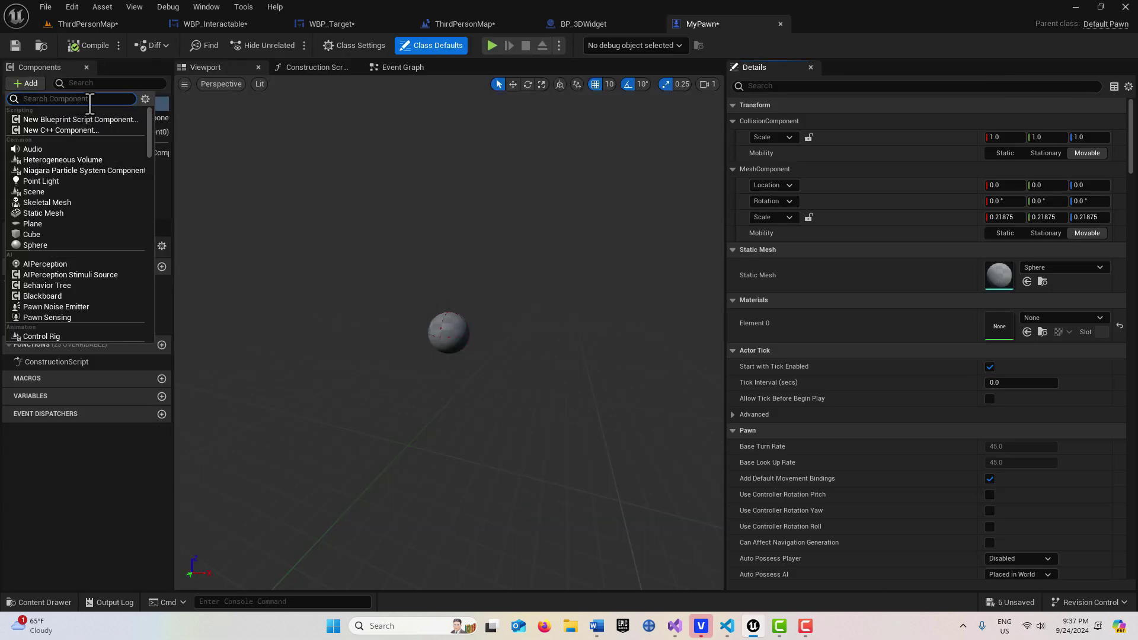
{"action": "type", "text": "id"}
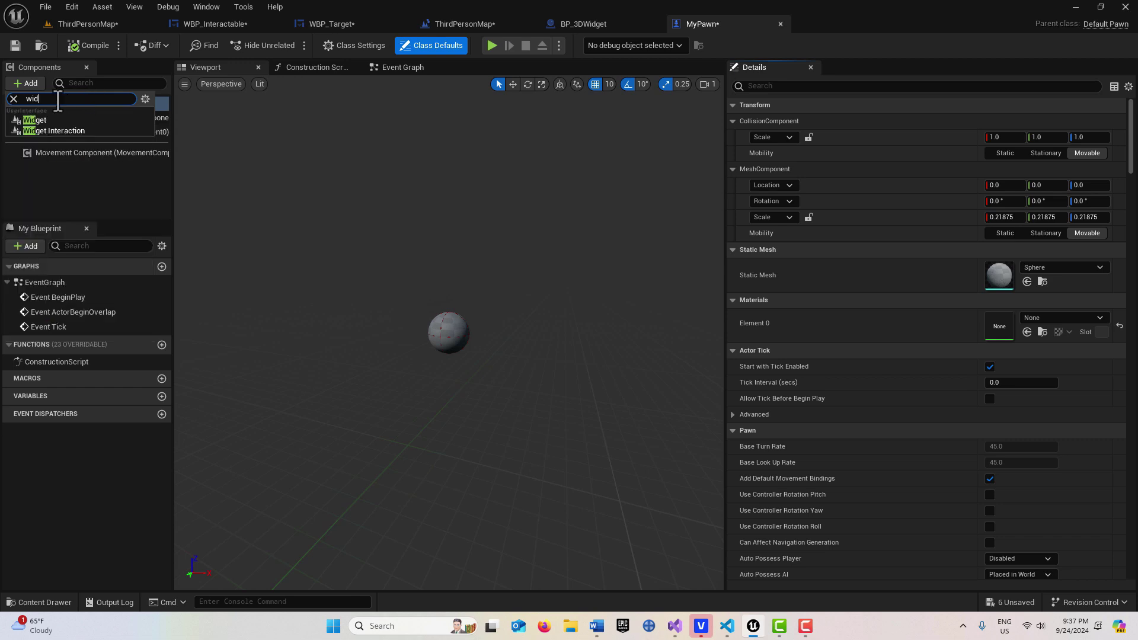
{"action": "left_click", "coordinate": [72, 131]}
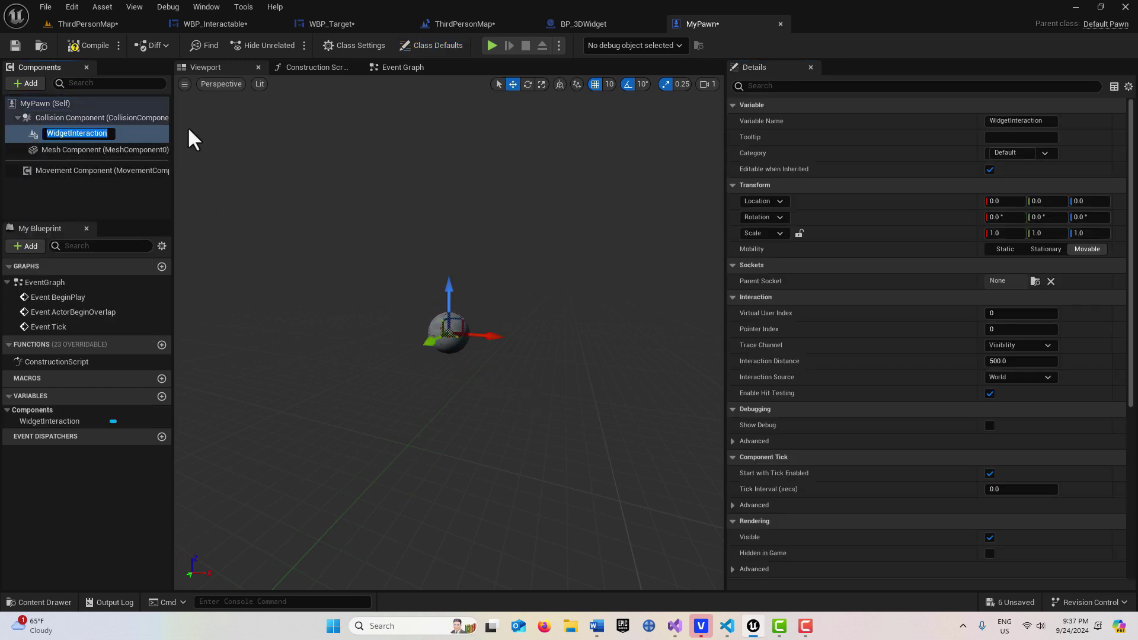
{"action": "left_click", "coordinate": [151, 135]}
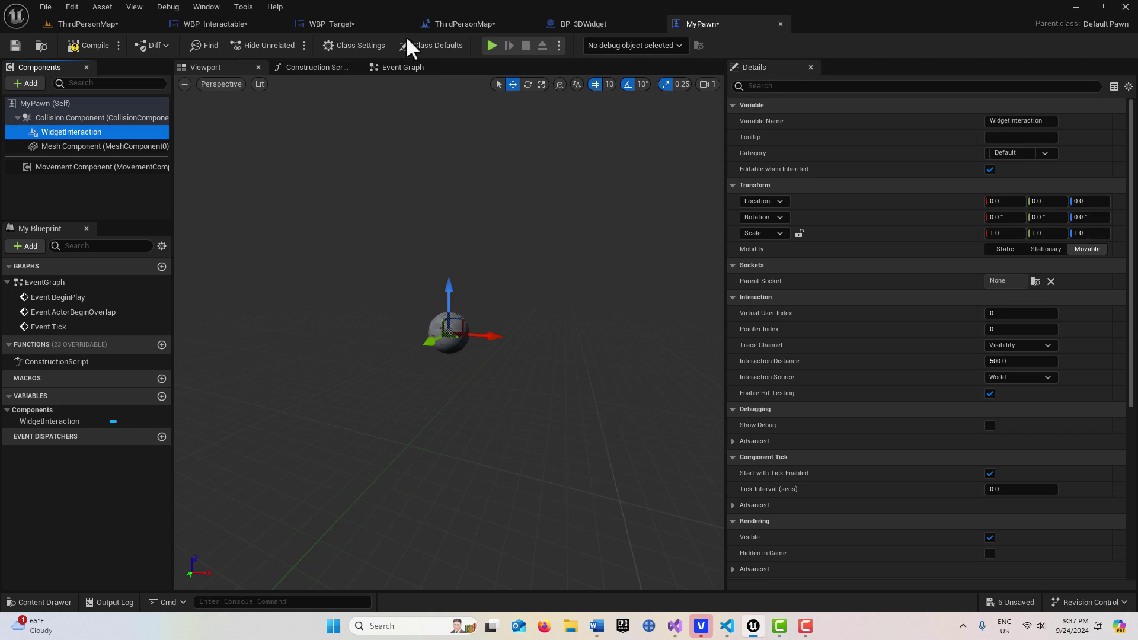
{"action": "left_click", "coordinate": [422, 70]}
Place a WidgetInteraction reference and a Left Mouse Button event node in MyPawn's Event Graph.
{"action": "right_click_drag", "start_coordinate": [614, 447], "coordinate": [270, 210]}
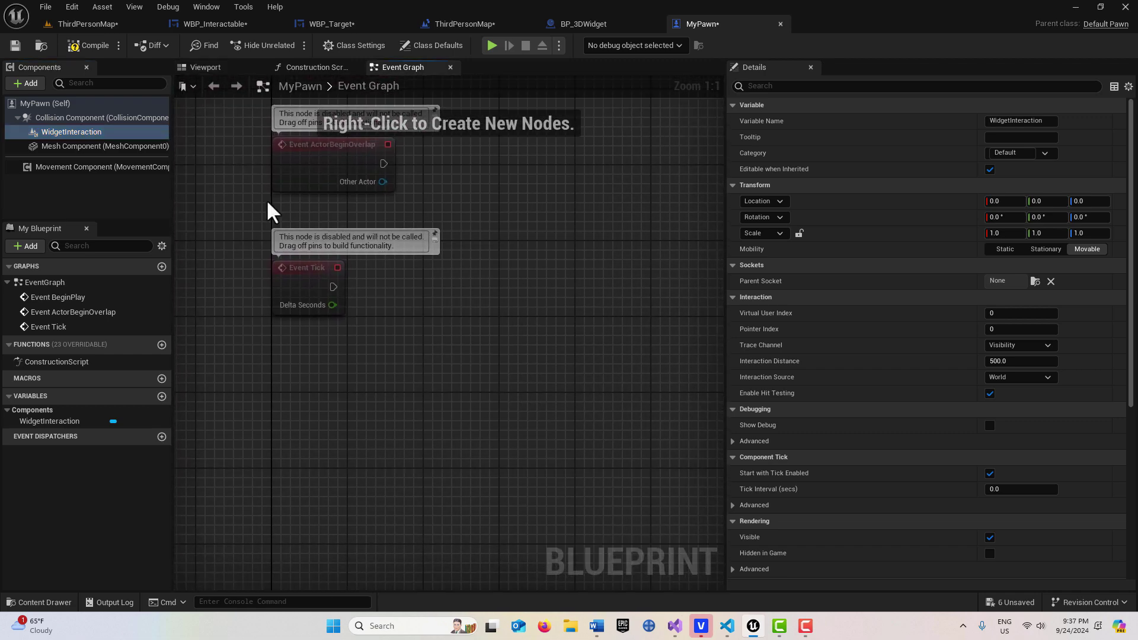
{"action": "left_click_drag", "start_coordinate": [71, 131], "coordinate": [561, 427]}
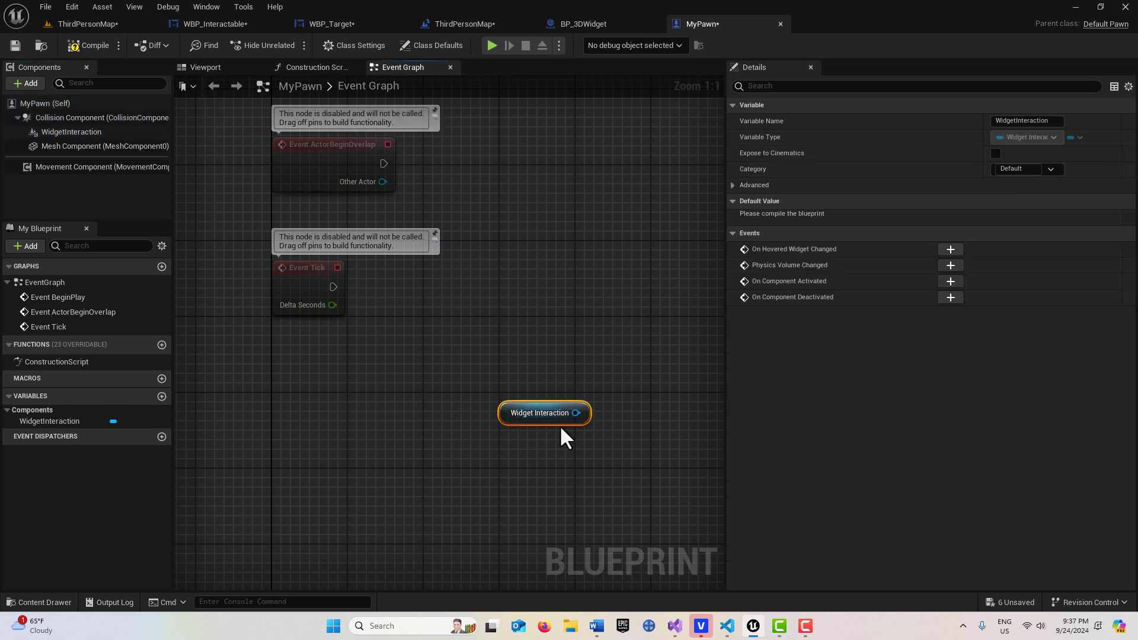
{"action": "right_click", "coordinate": [298, 393]}
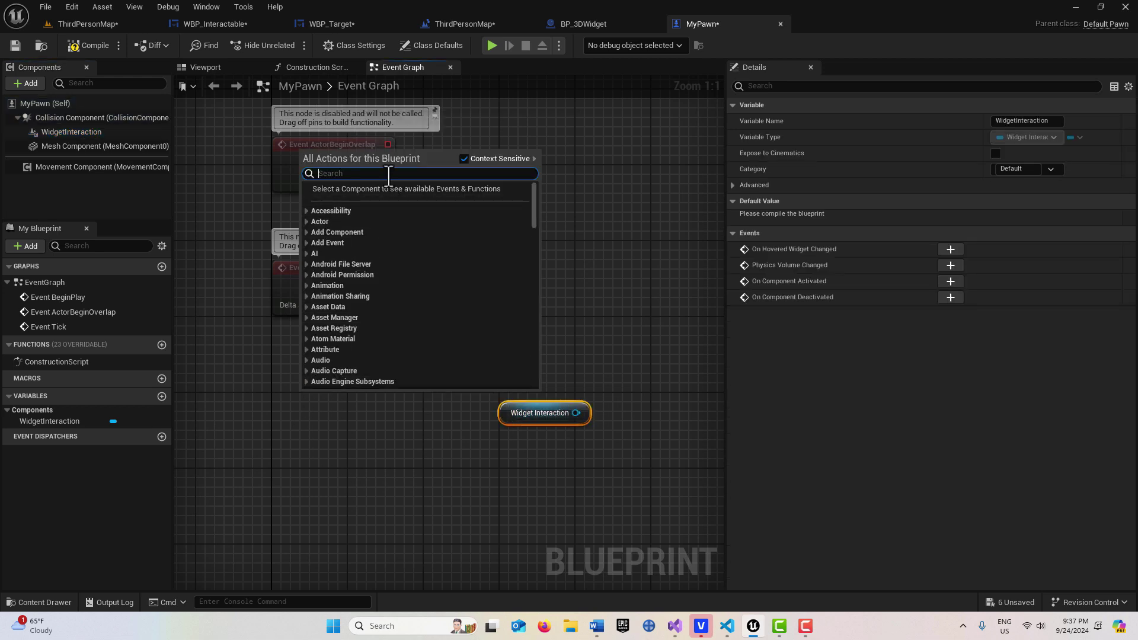
{"action": "type", "text": "left mo"}
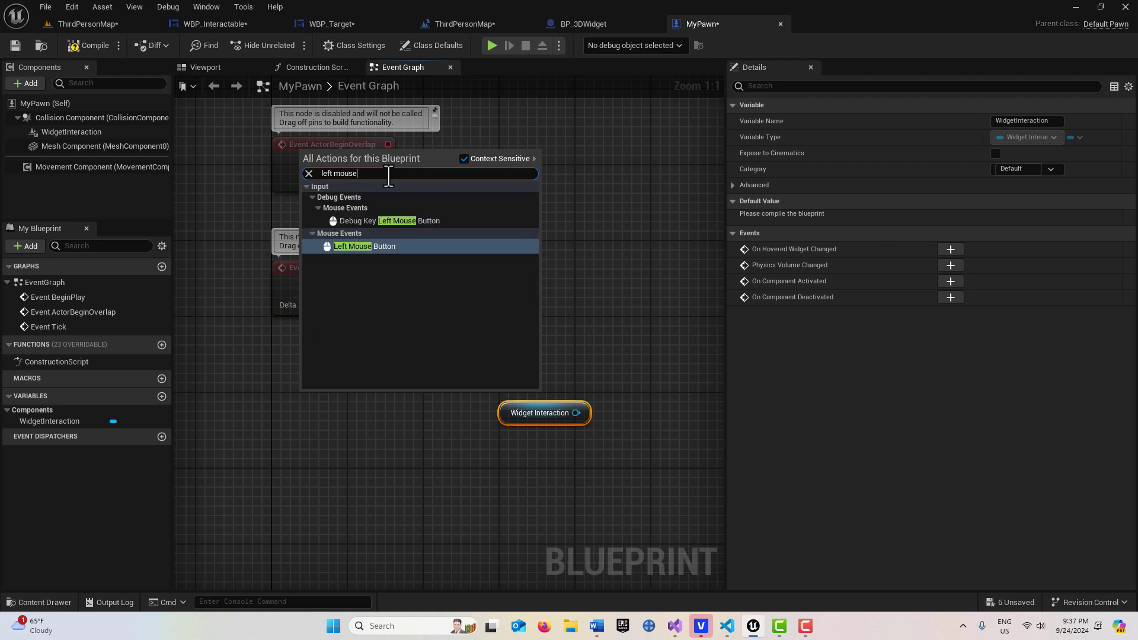
{"action": "type", "text": "use"}
{"action": "left_click", "coordinate": [361, 245]}
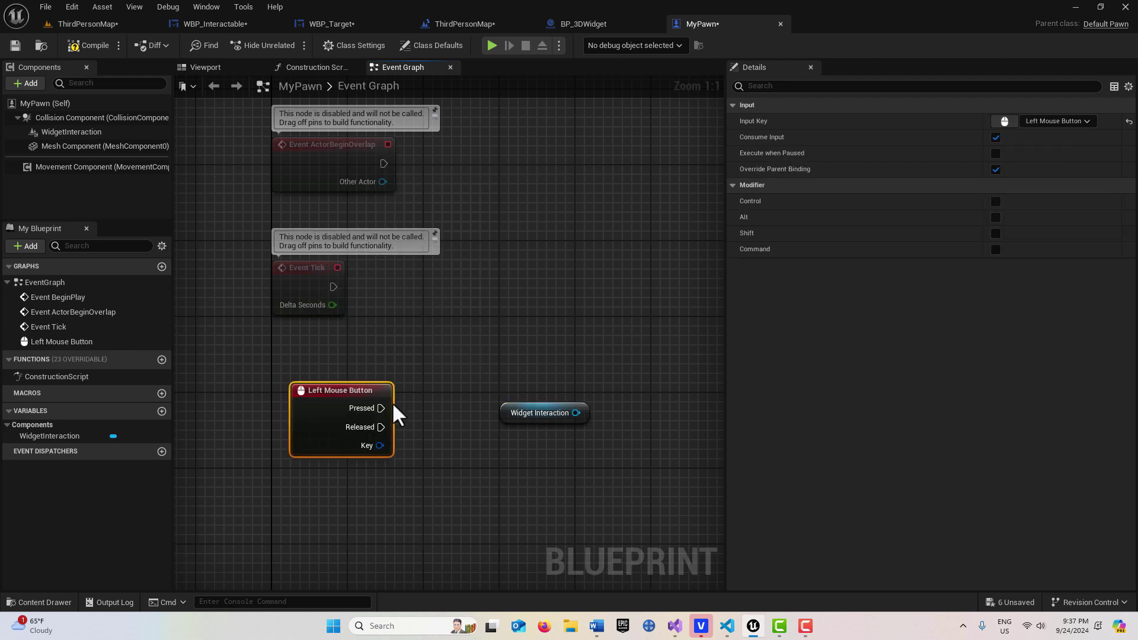
{"action": "left_click_drag", "start_coordinate": [332, 413], "coordinate": [382, 405]}
{"action": "right_click_drag", "start_coordinate": [525, 470], "coordinate": [404, 477]}
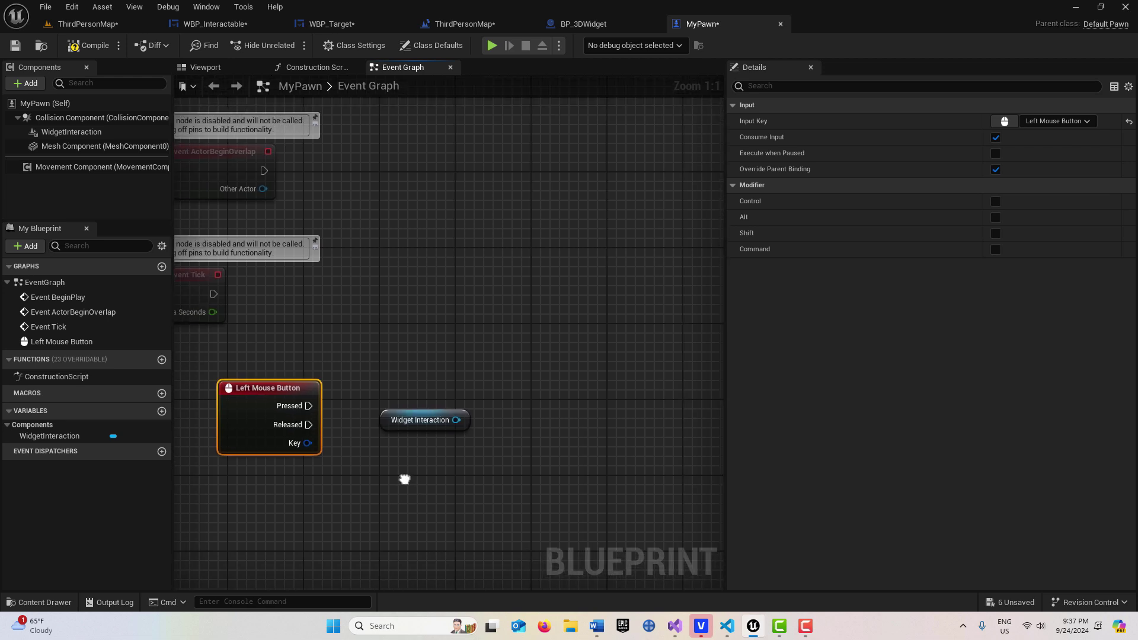
Add Press Pointer Key and Release Pointer Key calls targeting the WidgetInteraction reference.
{"action": "left_click_drag", "start_coordinate": [454, 420], "coordinate": [497, 396]}
{"action": "type", "text": "press"}
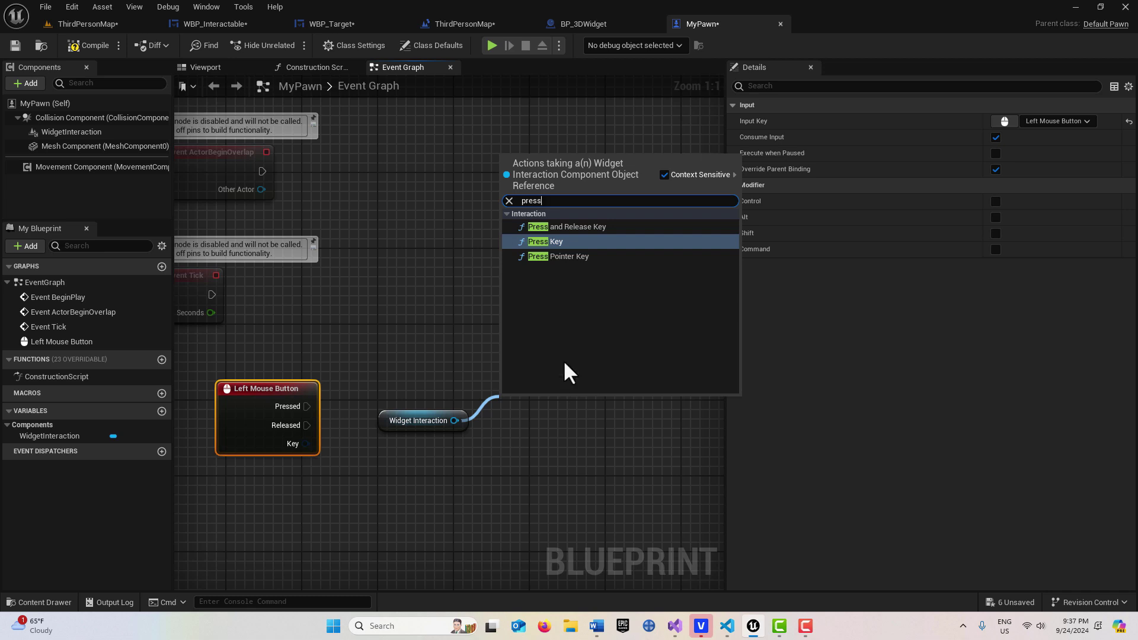
{"action": "left_click", "coordinate": [564, 256]}
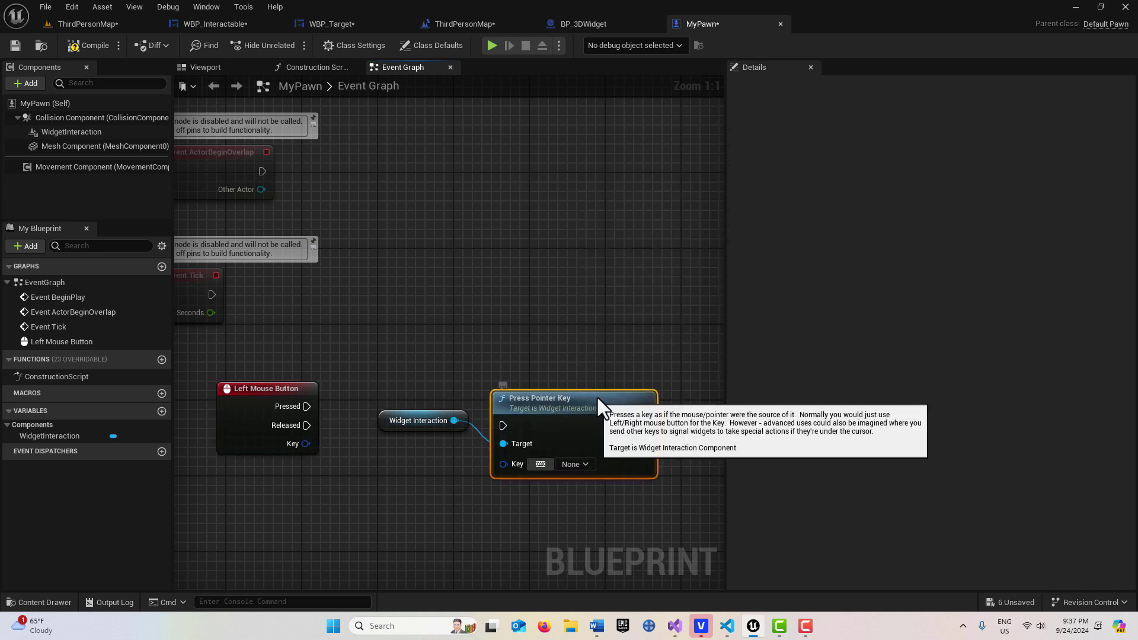
{"action": "left_click_drag", "start_coordinate": [597, 397], "coordinate": [626, 340]}
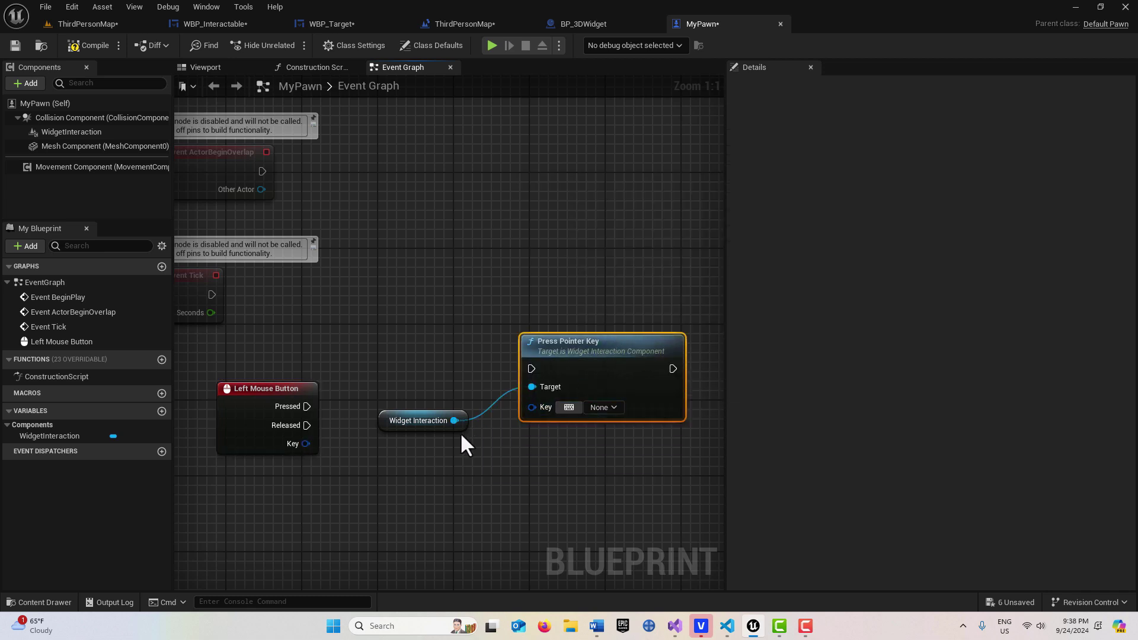
{"action": "left_click_drag", "start_coordinate": [455, 421], "coordinate": [499, 474]}
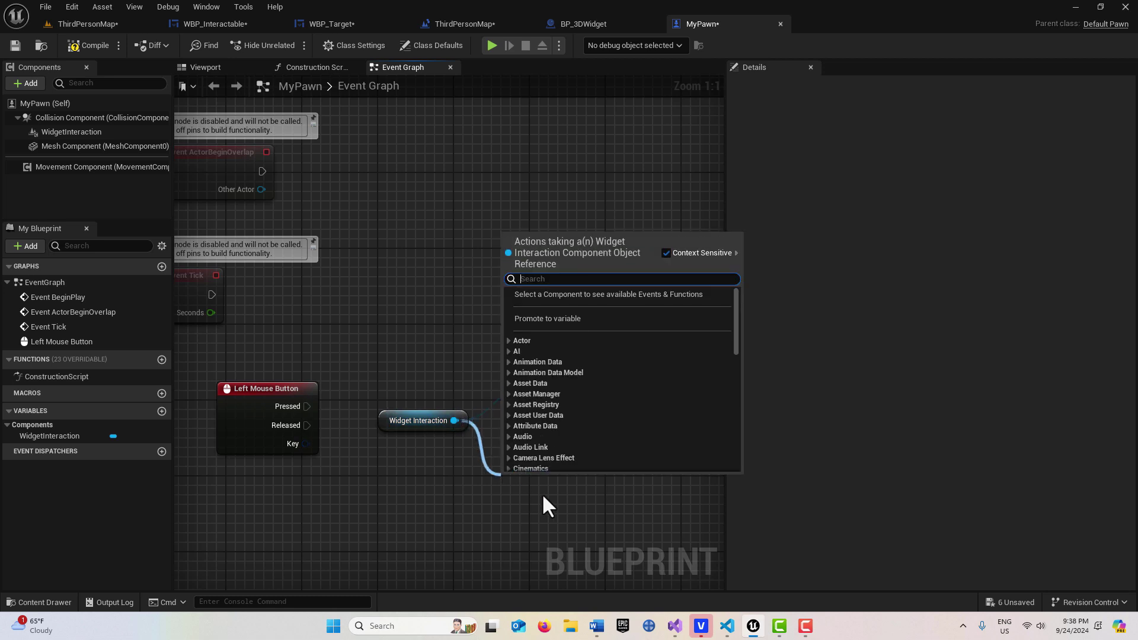
{"action": "type", "text": "release"}
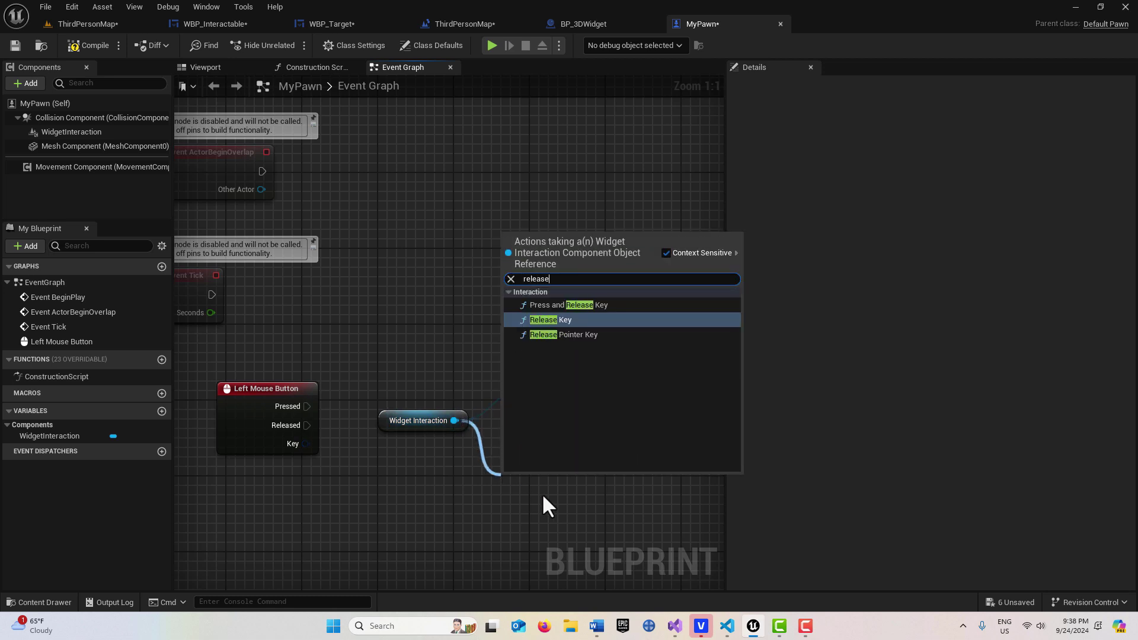
{"action": "left_click", "coordinate": [609, 335]}
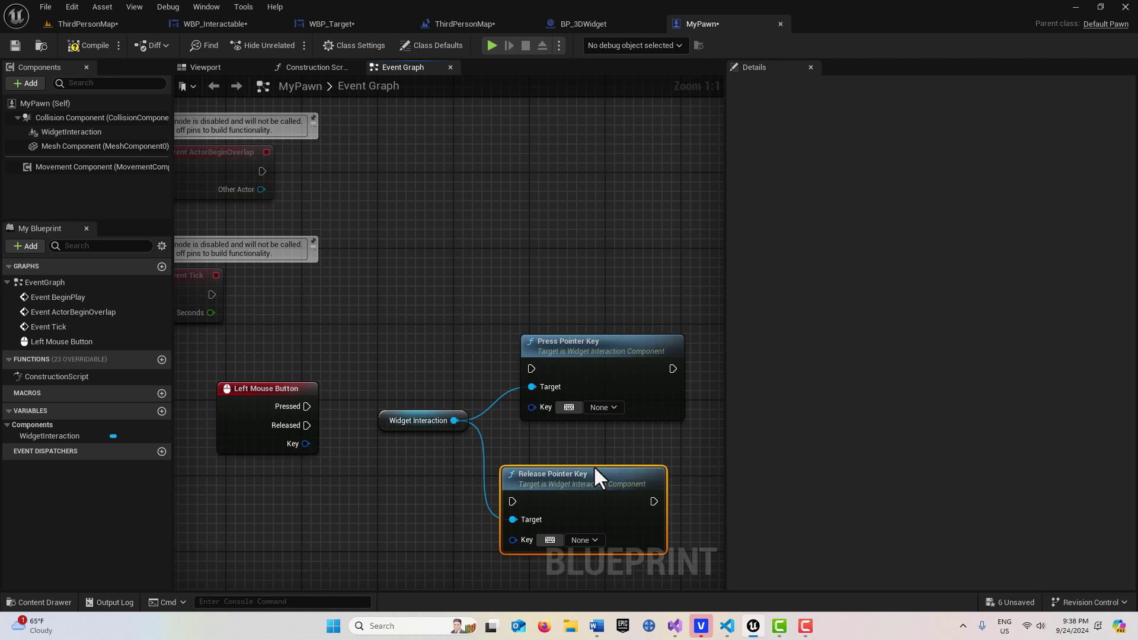
Wire Left Mouse Button's Pressed, Released and Key into the pointer key calls, then compile and save MyPawn.
{"action": "left_click_drag", "start_coordinate": [596, 475], "coordinate": [616, 460]}
{"action": "right_click_drag", "start_coordinate": [357, 492], "coordinate": [375, 417]}
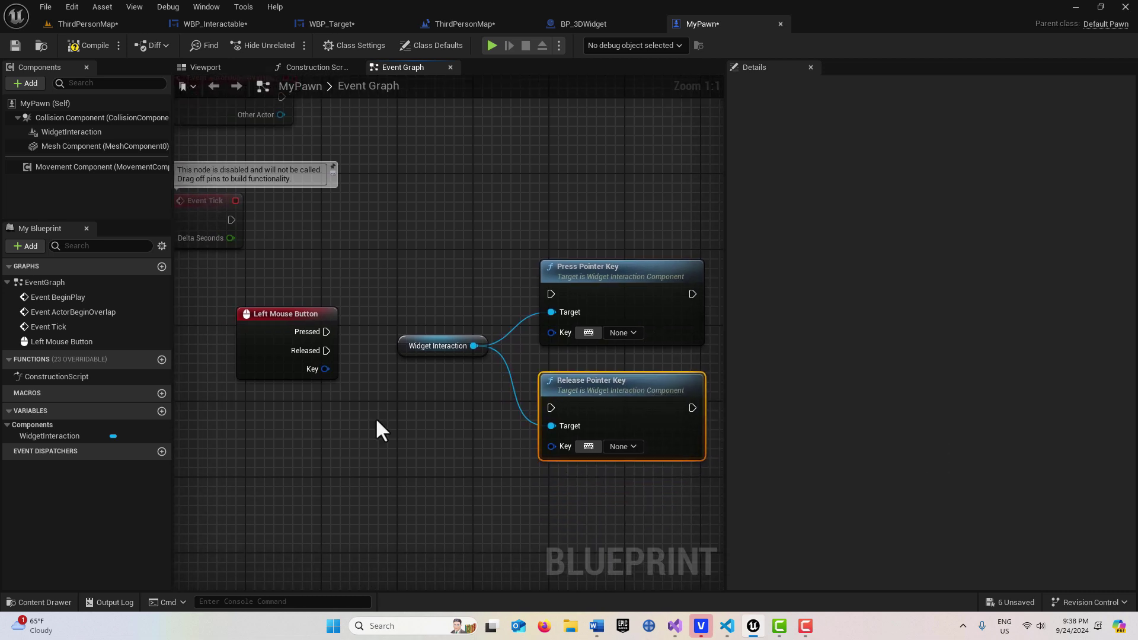
{"action": "left_click_drag", "start_coordinate": [325, 373], "coordinate": [553, 447]}
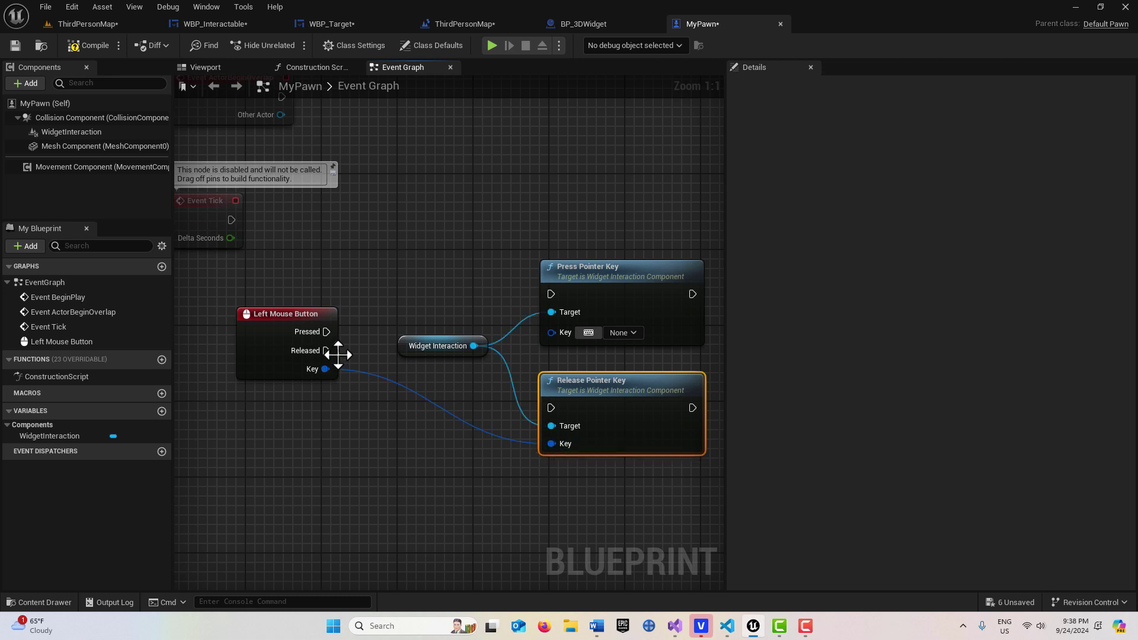
{"action": "left_click_drag", "start_coordinate": [328, 369], "coordinate": [551, 333]}
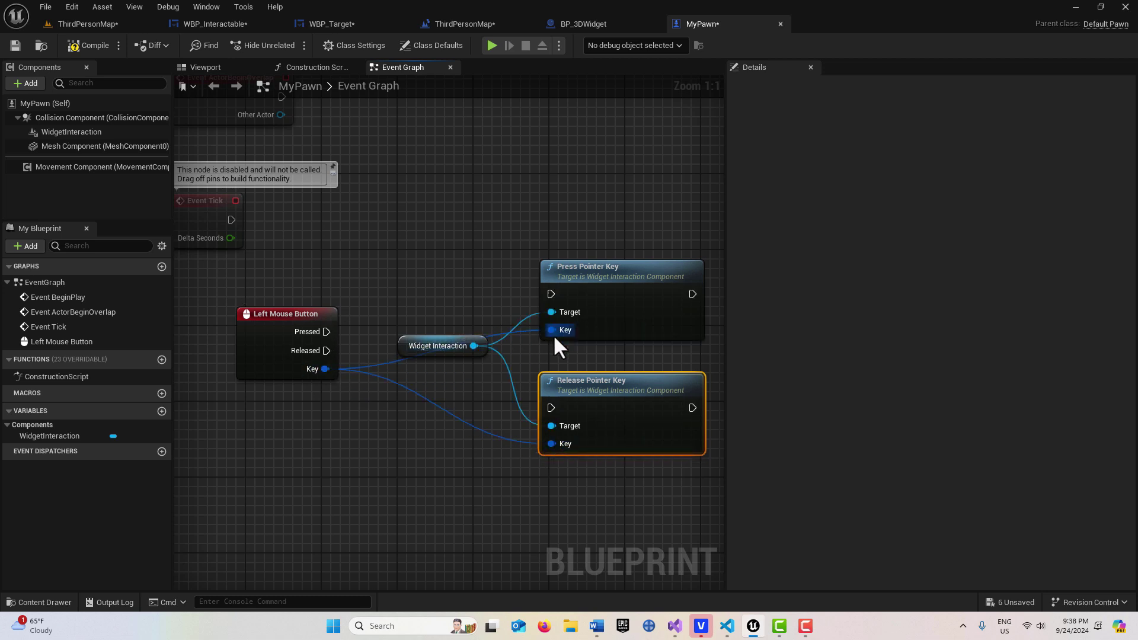
{"action": "left_click_drag", "start_coordinate": [432, 344], "coordinate": [444, 368]}
{"action": "left_click_drag", "start_coordinate": [327, 351], "coordinate": [550, 407]}
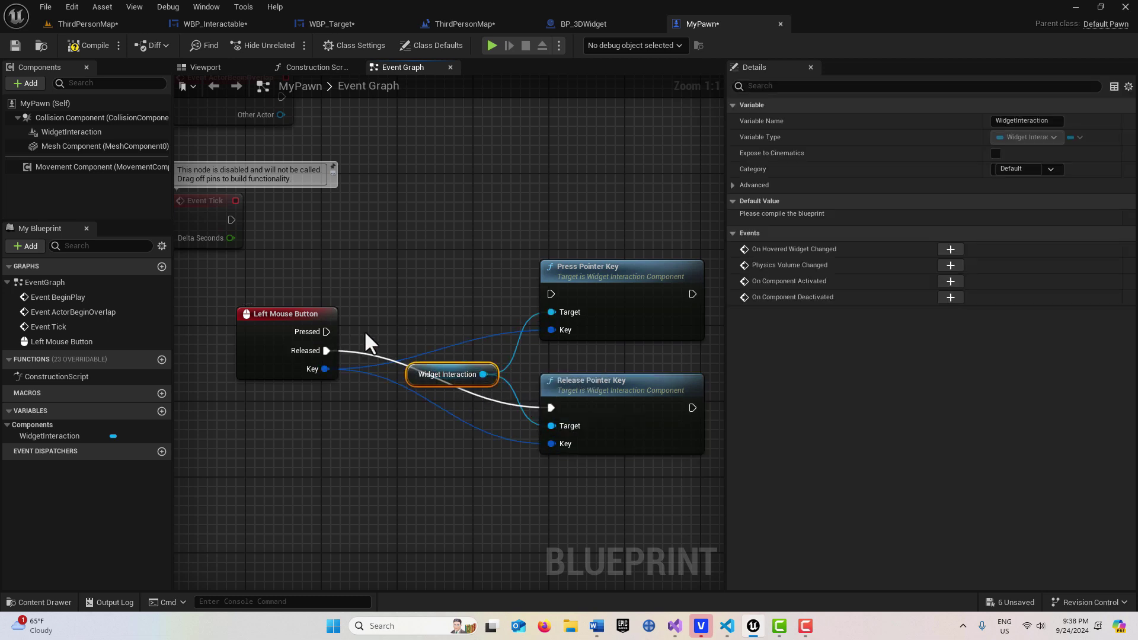
{"action": "left_click_drag", "start_coordinate": [327, 332], "coordinate": [552, 295]}
{"action": "left_click_drag", "start_coordinate": [470, 367], "coordinate": [498, 358]}
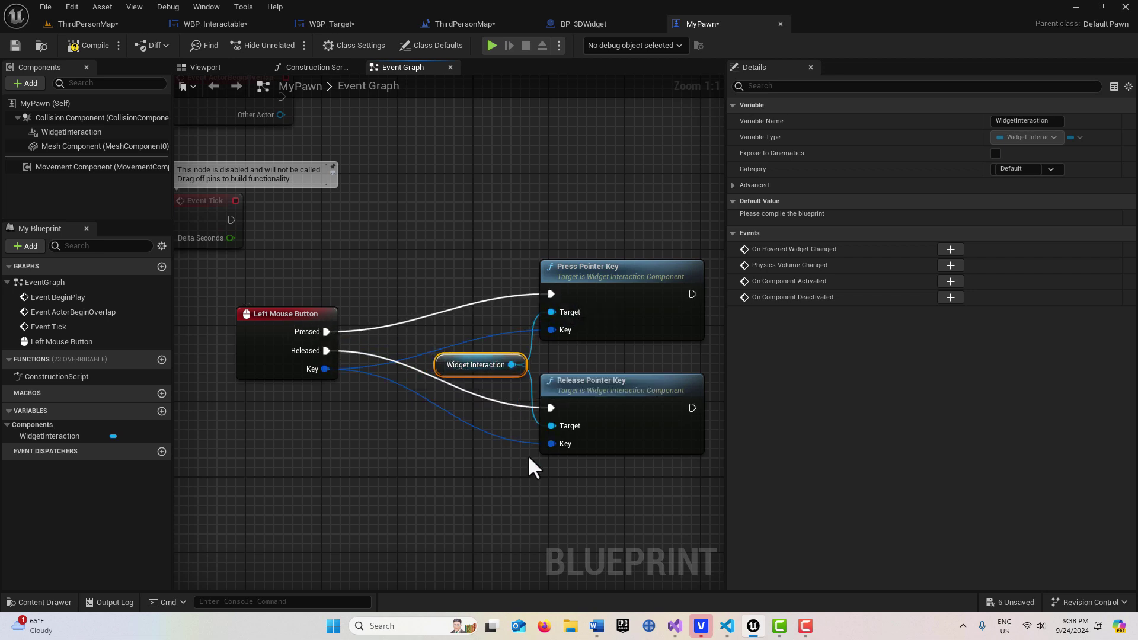
{"action": "left_click", "coordinate": [106, 45]}
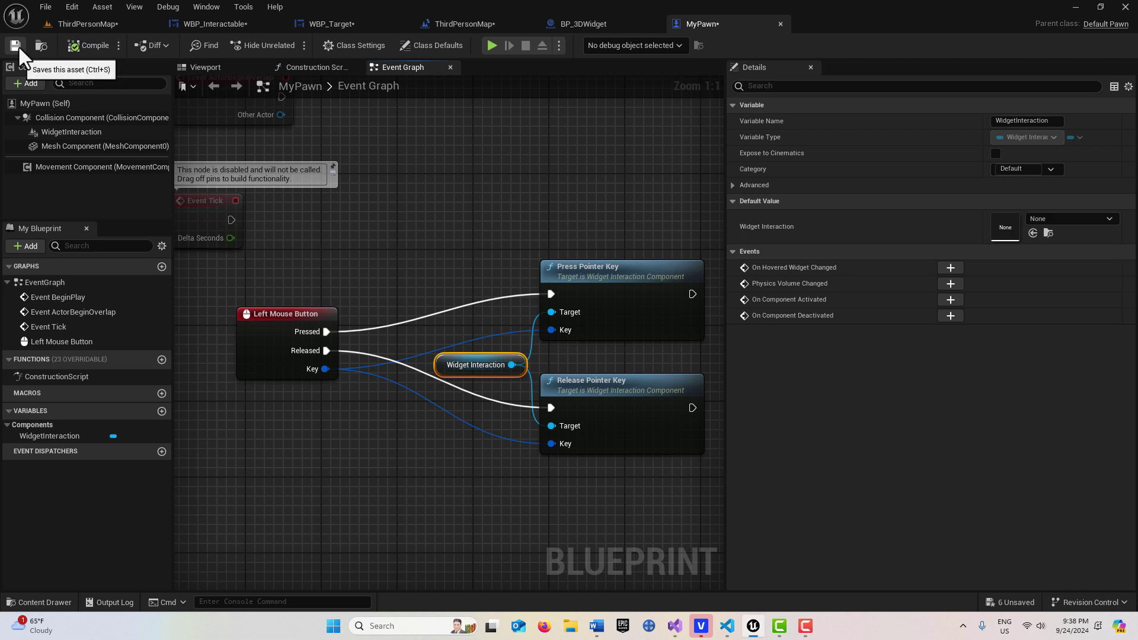
{"action": "left_click", "coordinate": [17, 45]}
Drop a MyPawn onto the arena floor and set its Auto Possess Player to Player 0.
{"action": "left_click", "coordinate": [136, 23]}
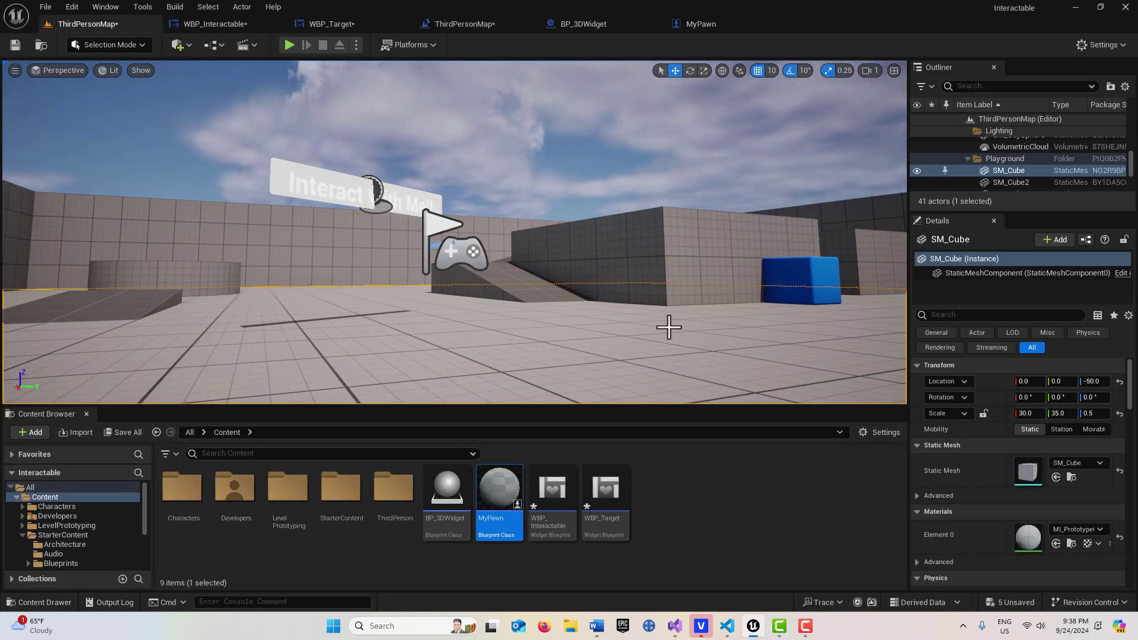
{"action": "scroll", "coordinate": [669, 327], "scroll_direction": "down", "scroll_amount": 2}
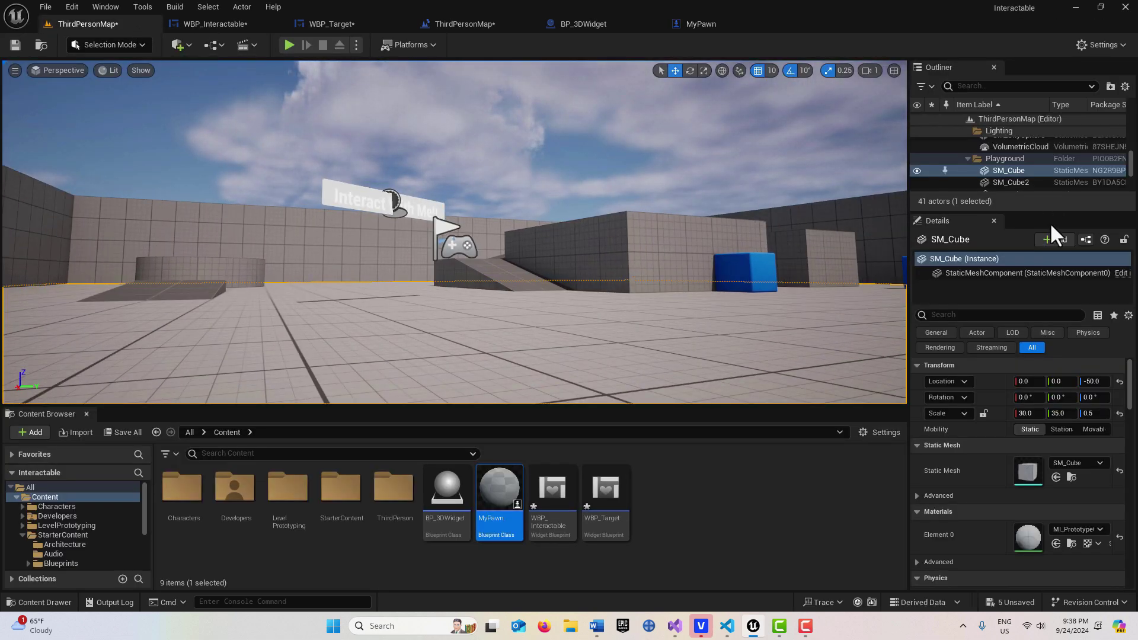
{"action": "left_click_drag", "start_coordinate": [1048, 211], "coordinate": [1036, 369]}
{"action": "left_click_drag", "start_coordinate": [500, 496], "coordinate": [654, 318]}
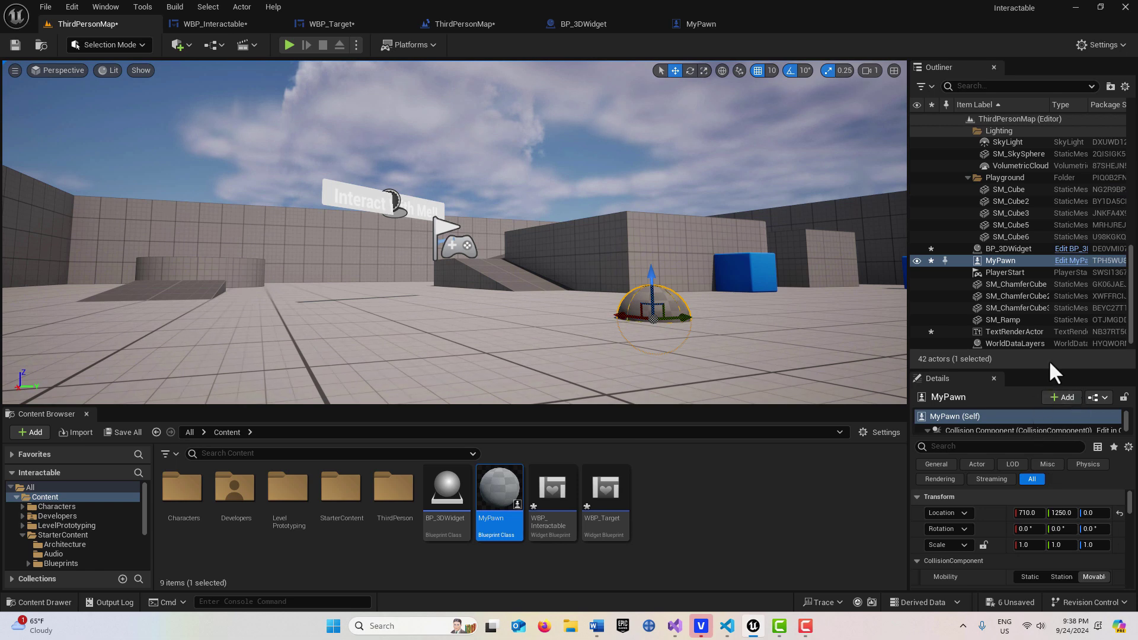
{"action": "left_click_drag", "start_coordinate": [1040, 370], "coordinate": [1045, 163]}
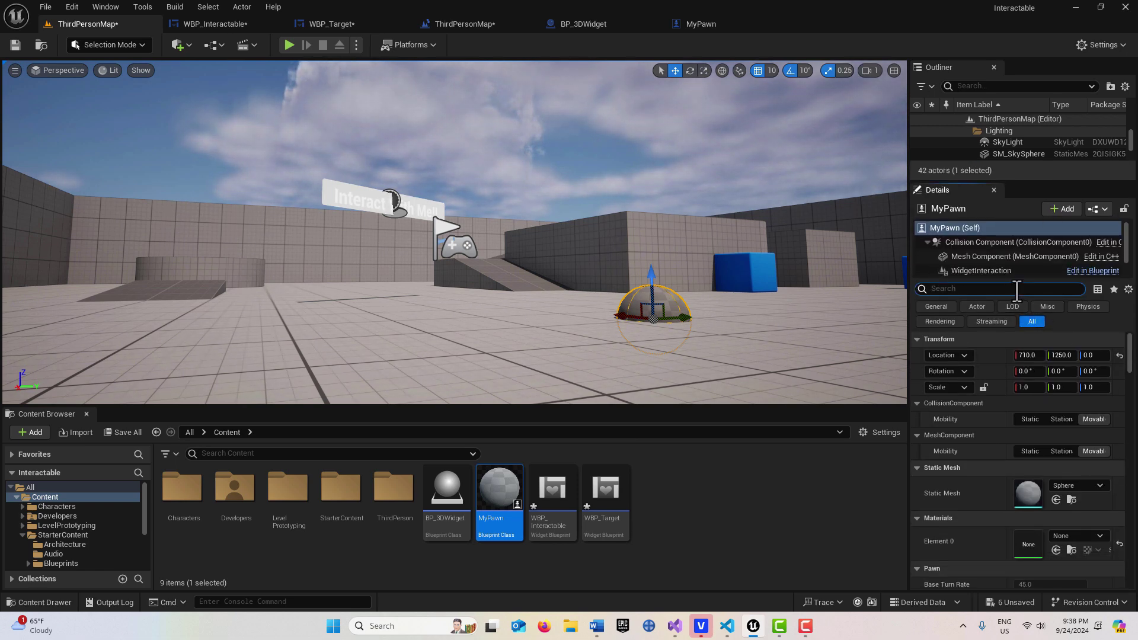
{"action": "type", "text": "o"}
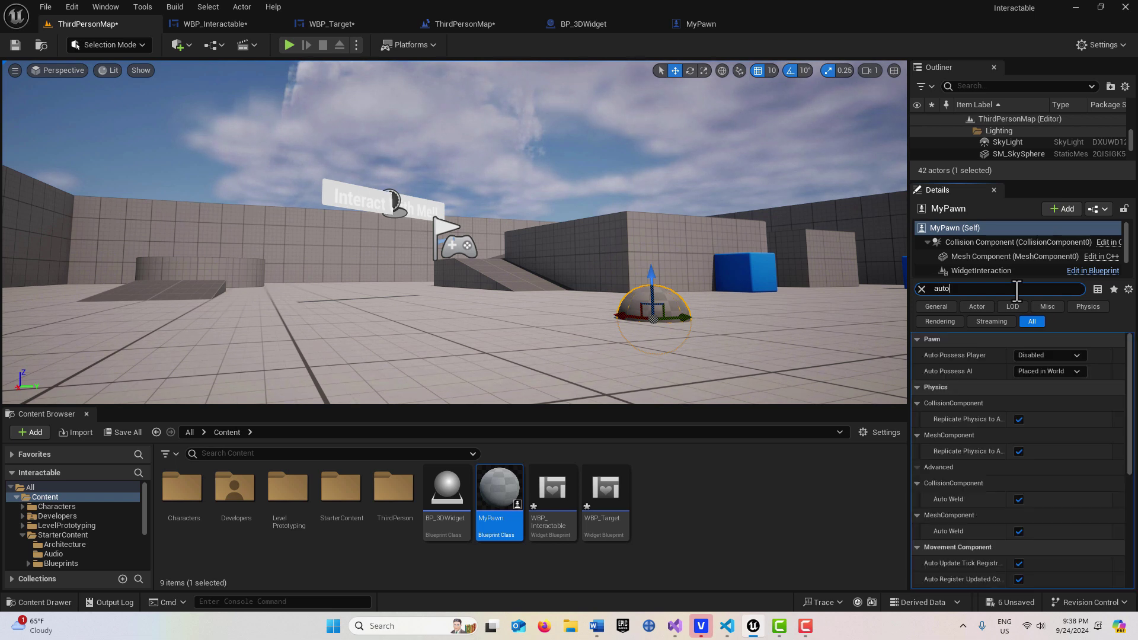
{"action": "left_click", "coordinate": [1075, 355]}
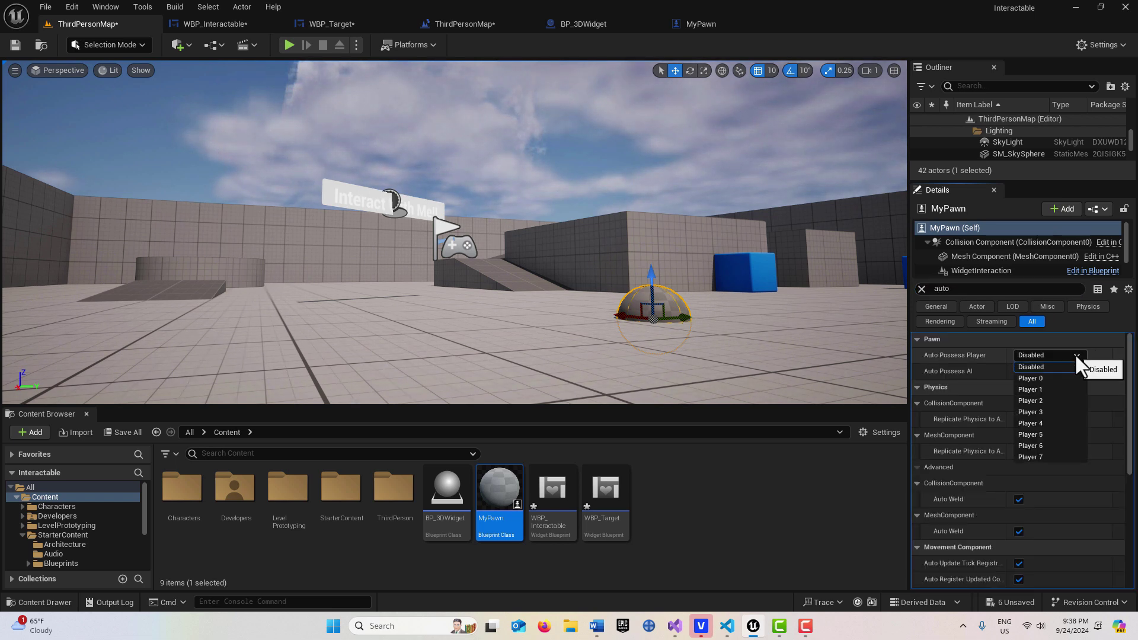
{"action": "left_click", "coordinate": [1040, 379]}
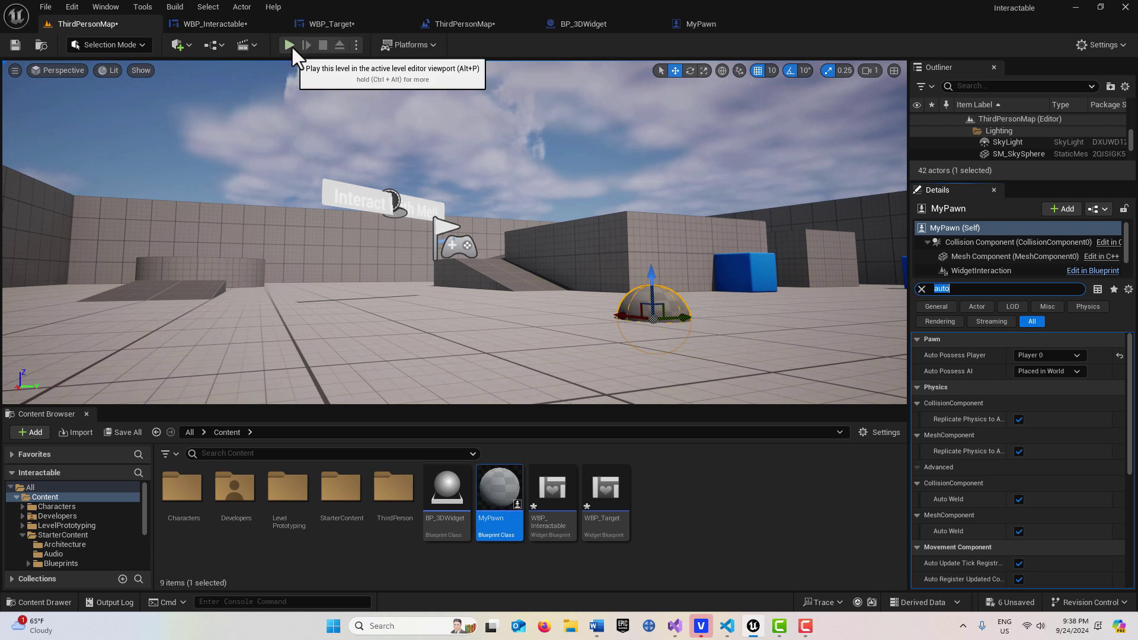
In MyPawn's Class Defaults, enable Use Controller Rotation Pitch and Use Controller Rotation Yaw.
{"action": "left_click", "coordinate": [716, 26]}
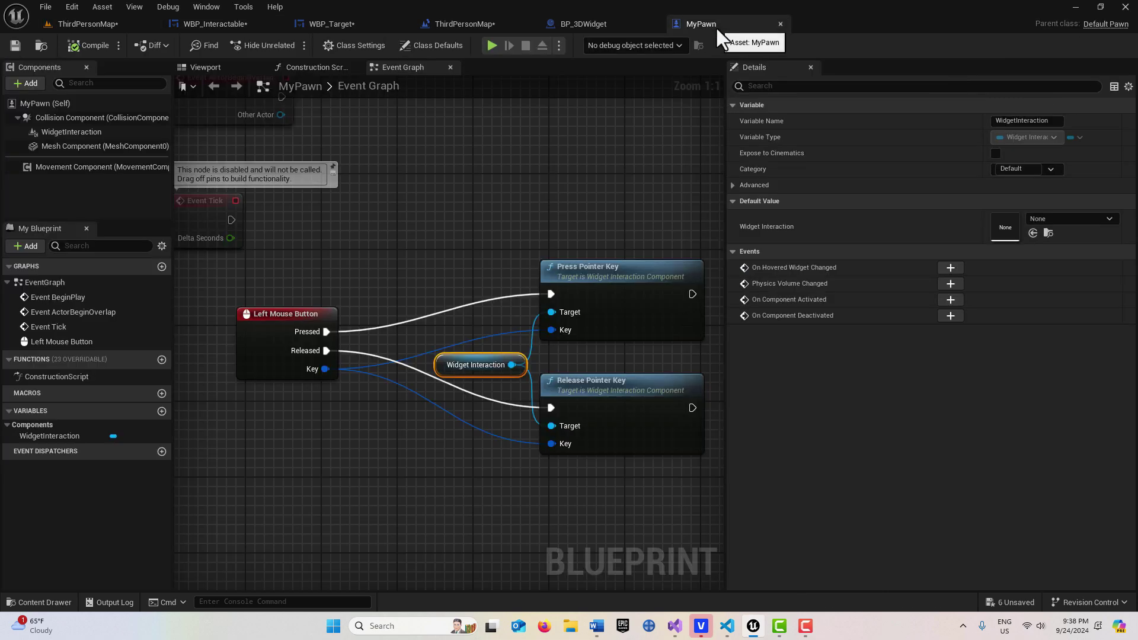
{"action": "left_click", "coordinate": [73, 102]}
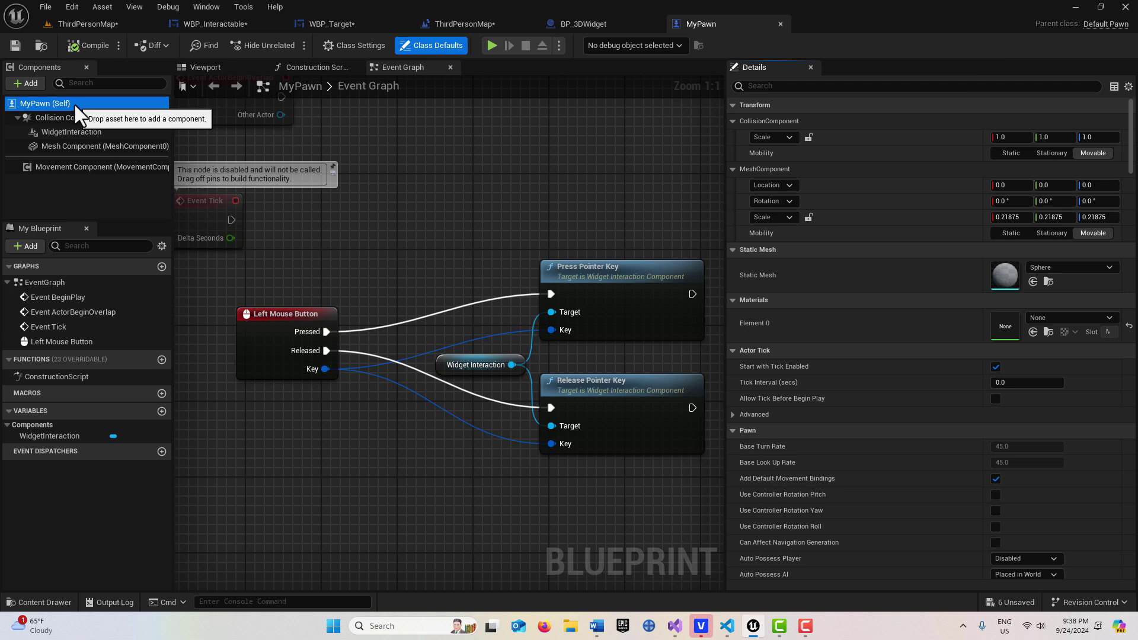
{"action": "left_click", "coordinate": [776, 86]}
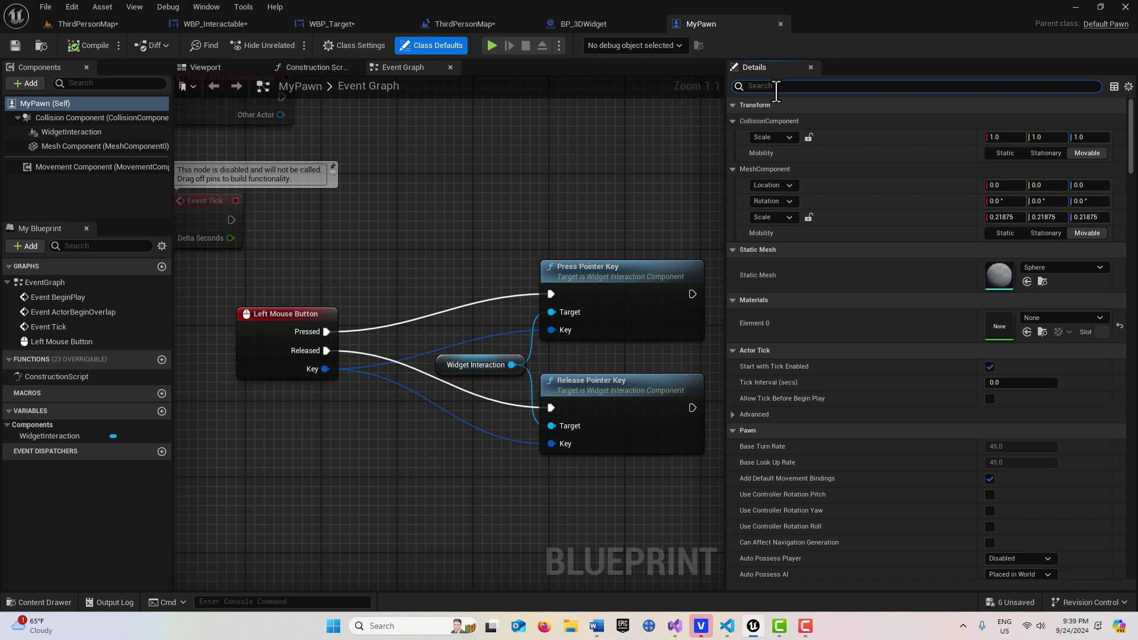
{"action": "type", "text": "rotation"}
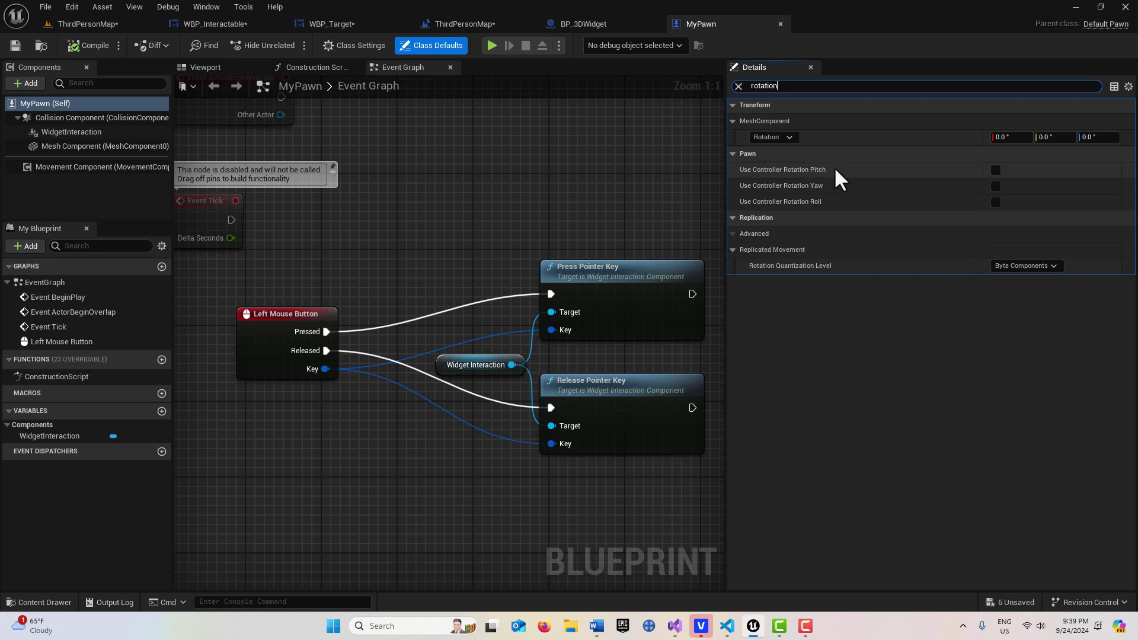
{"action": "left_click", "coordinate": [996, 170]}
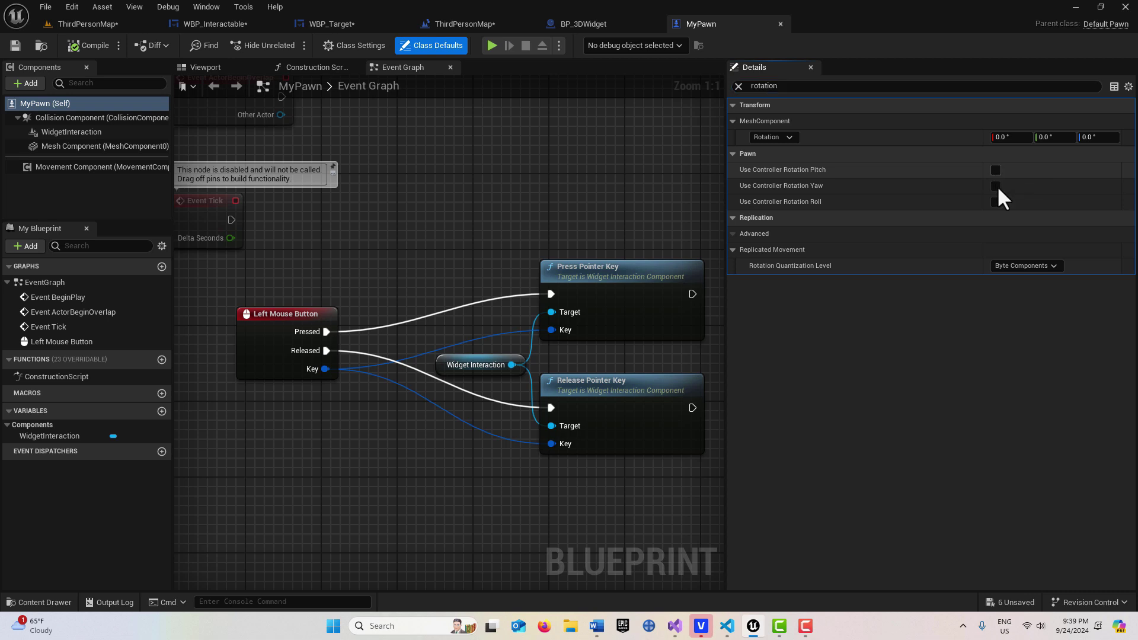
{"action": "left_click", "coordinate": [995, 187]}
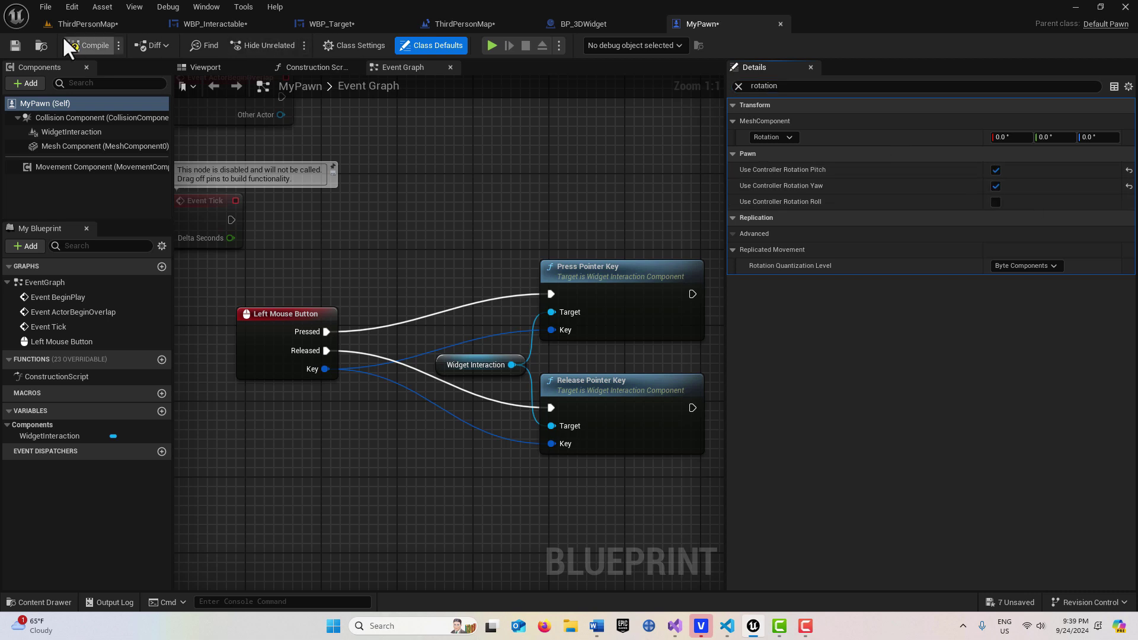
{"action": "left_click", "coordinate": [362, 154]}
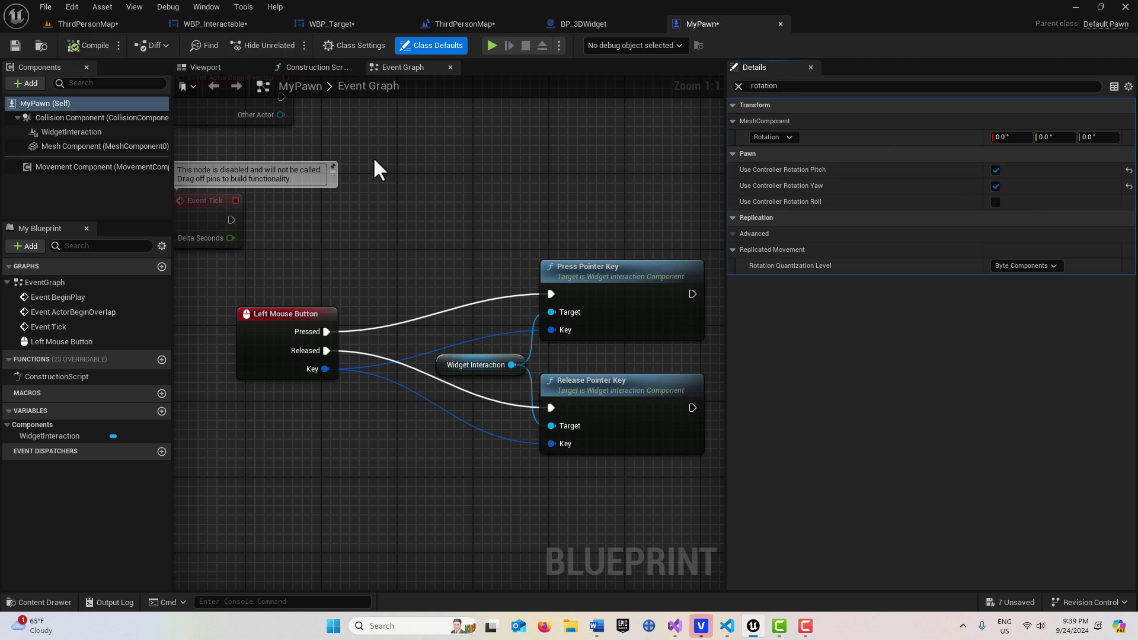
{"action": "left_click", "coordinate": [739, 86]}
Play ThirdPersonMap, walk forward, and click the Interact With Me!! widget twice.
{"action": "left_click", "coordinate": [114, 21]}
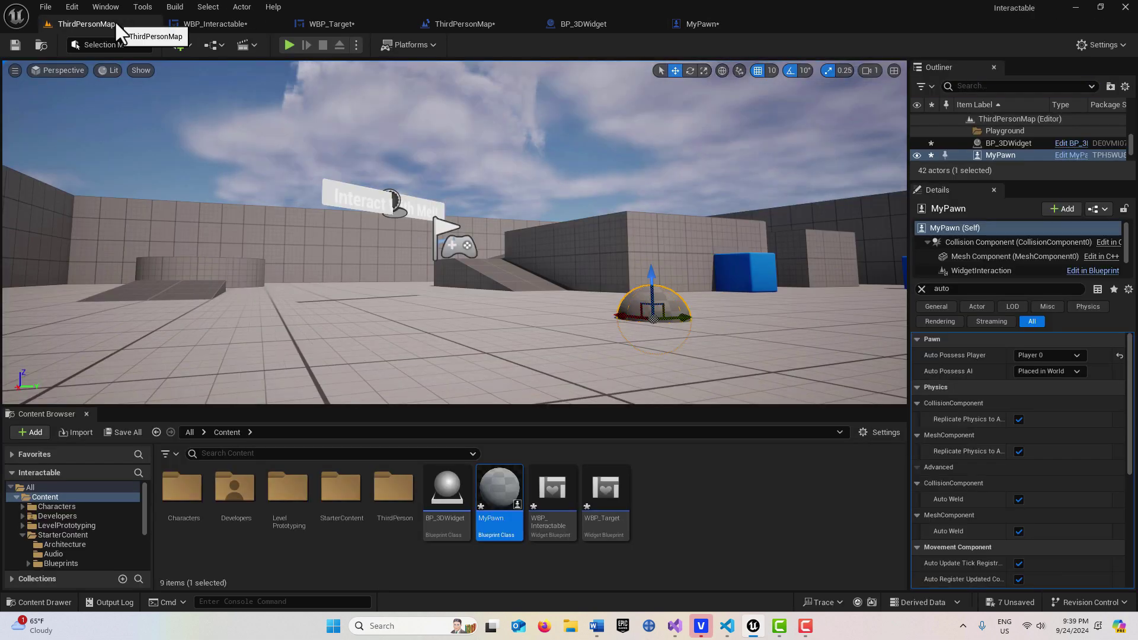
{"action": "left_click", "coordinate": [289, 45]}
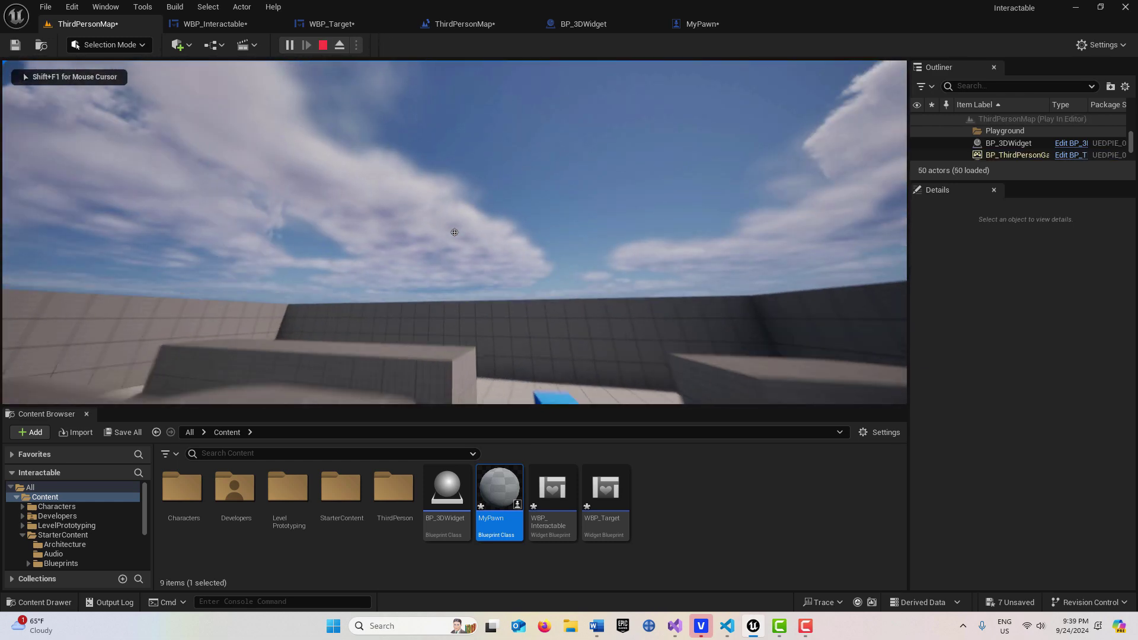
{"action": "key", "text": "w"}
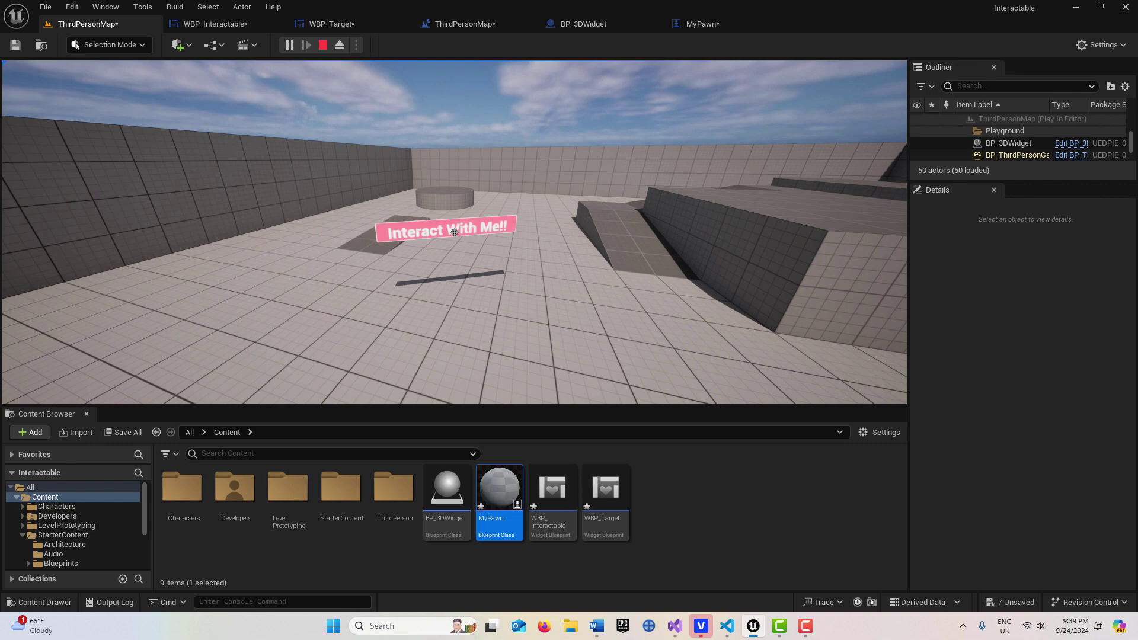
{"action": "left_click", "coordinate": [454, 231]}
{"action": "left_click", "coordinate": [454, 232]}
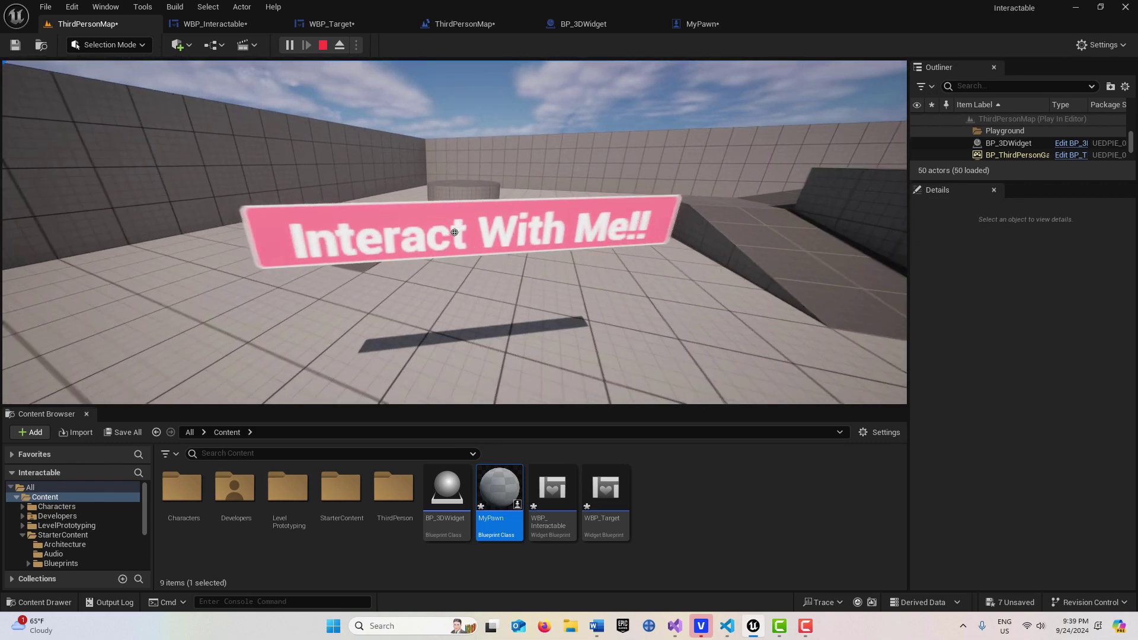
Reposition in front of the widget, click it to print the congratulations message, then stop playing.
{"action": "key", "text": "w"}
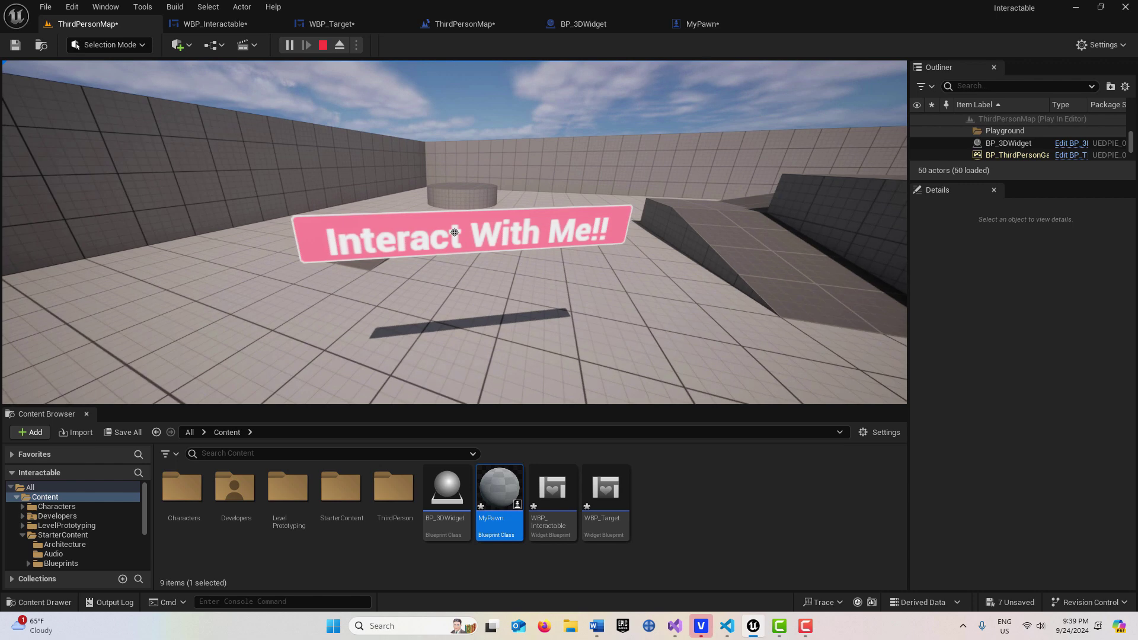
{"action": "key", "text": "s"}
{"action": "key", "text": "w"}
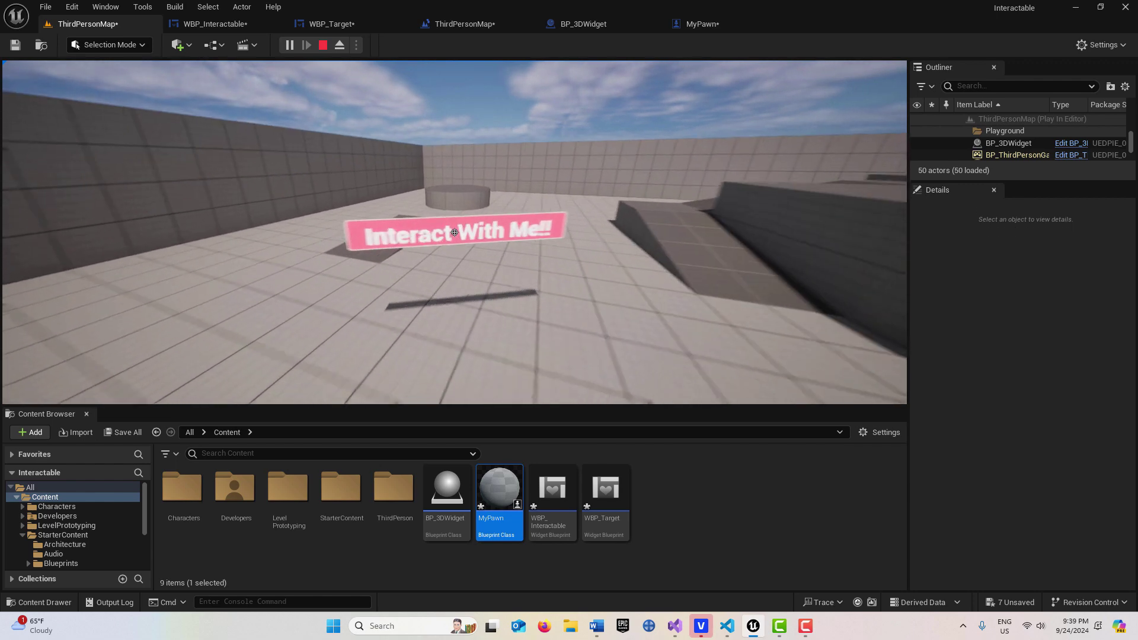
{"action": "key", "text": "s"}
{"action": "key", "text": "w"}
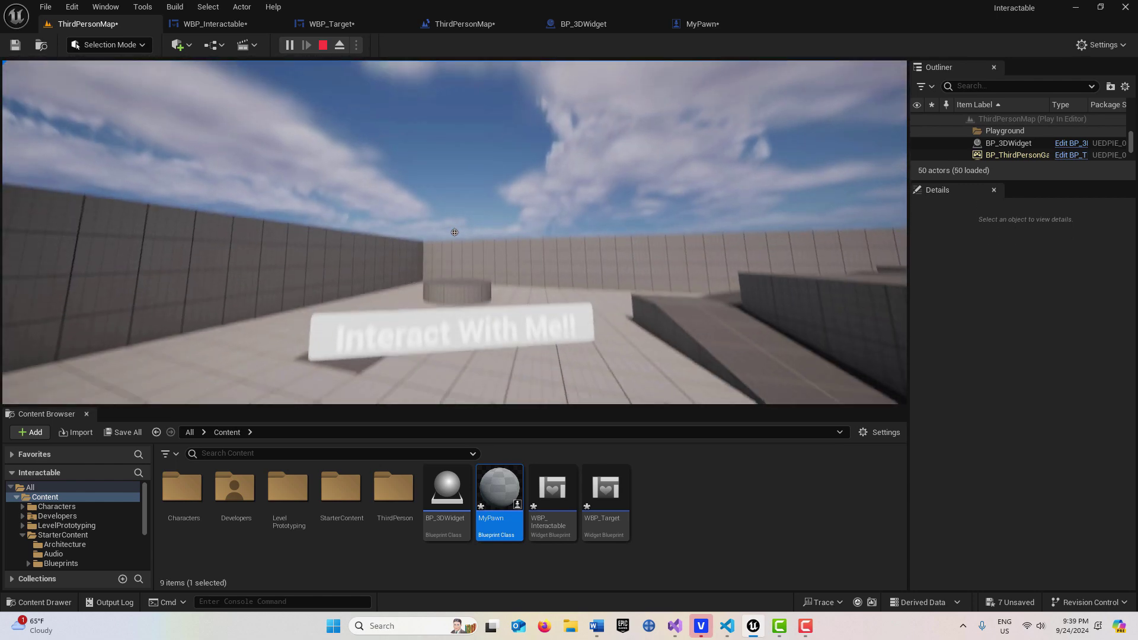
{"action": "key", "text": "s"}
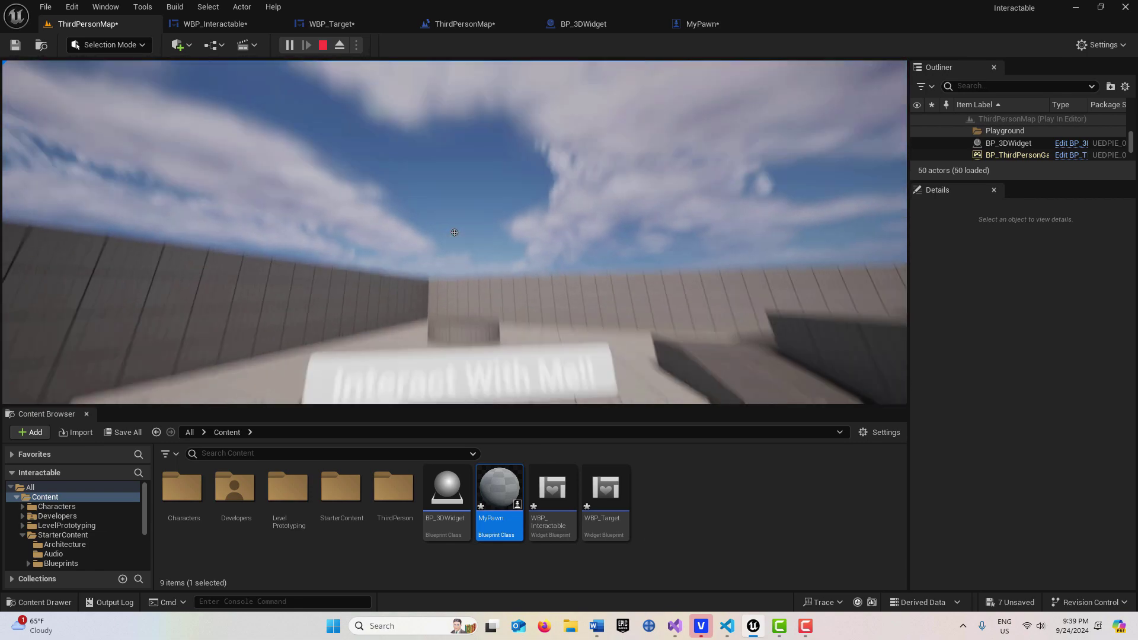
{"action": "key", "text": "w"}
{"action": "key", "text": "s"}
{"action": "key", "text": "w"}
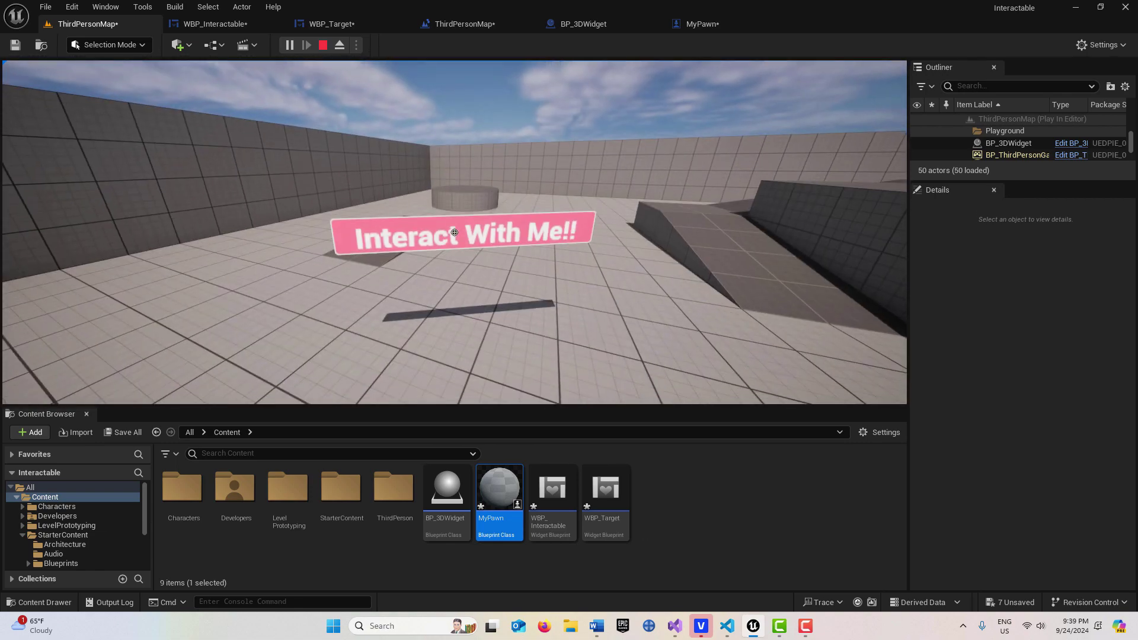
{"action": "left_click", "coordinate": [454, 232]}
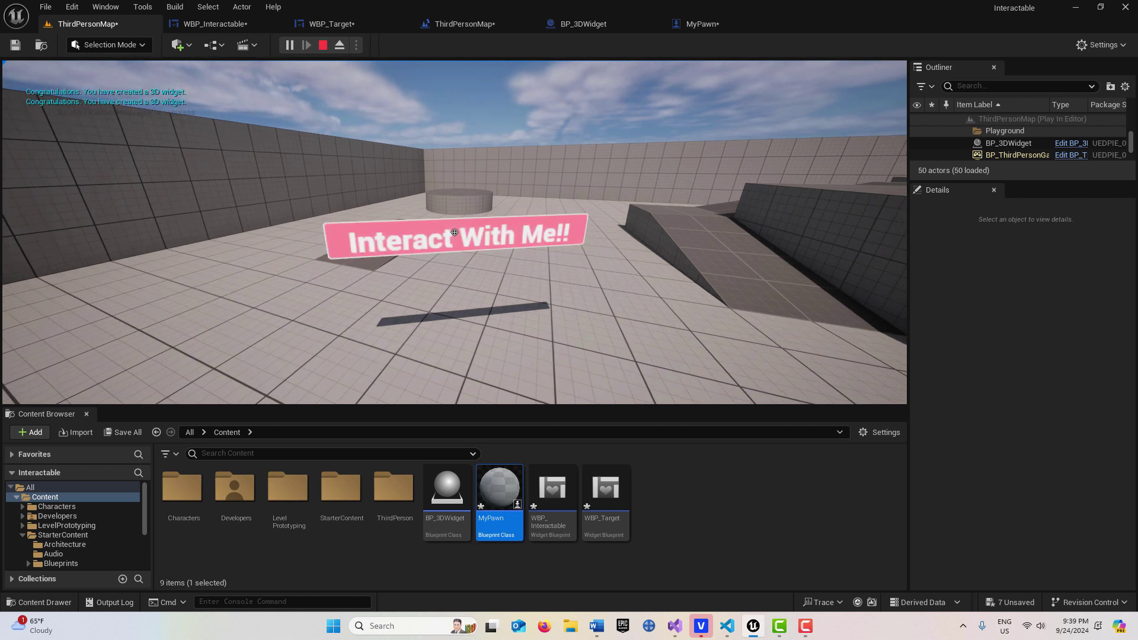
{"action": "left_click", "coordinate": [454, 232]}
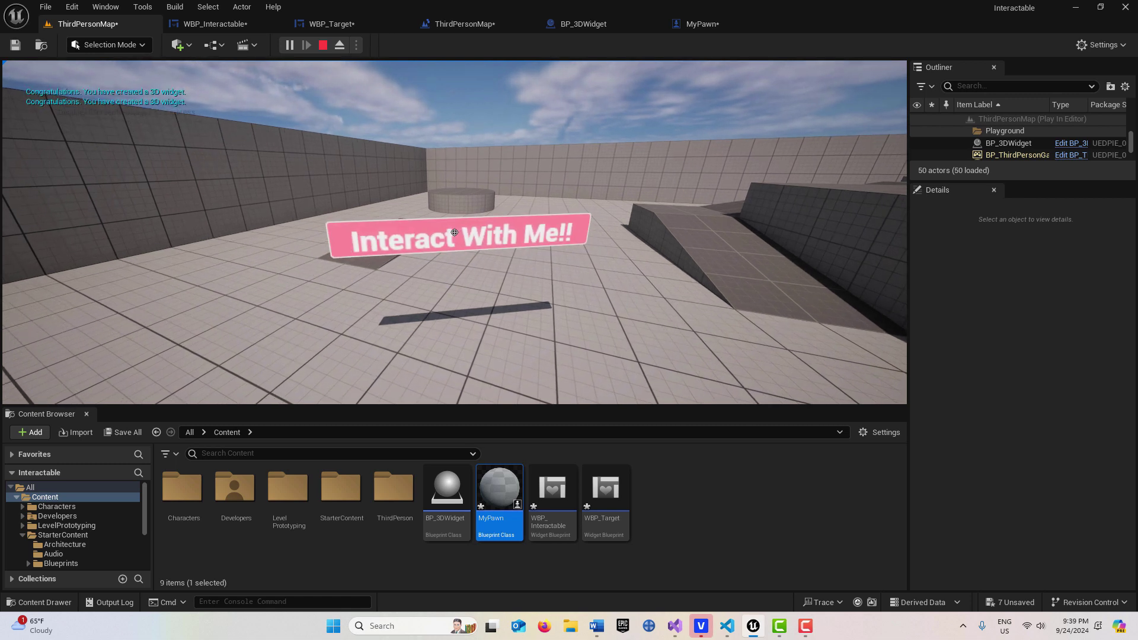
{"action": "key", "text": "Escape"}
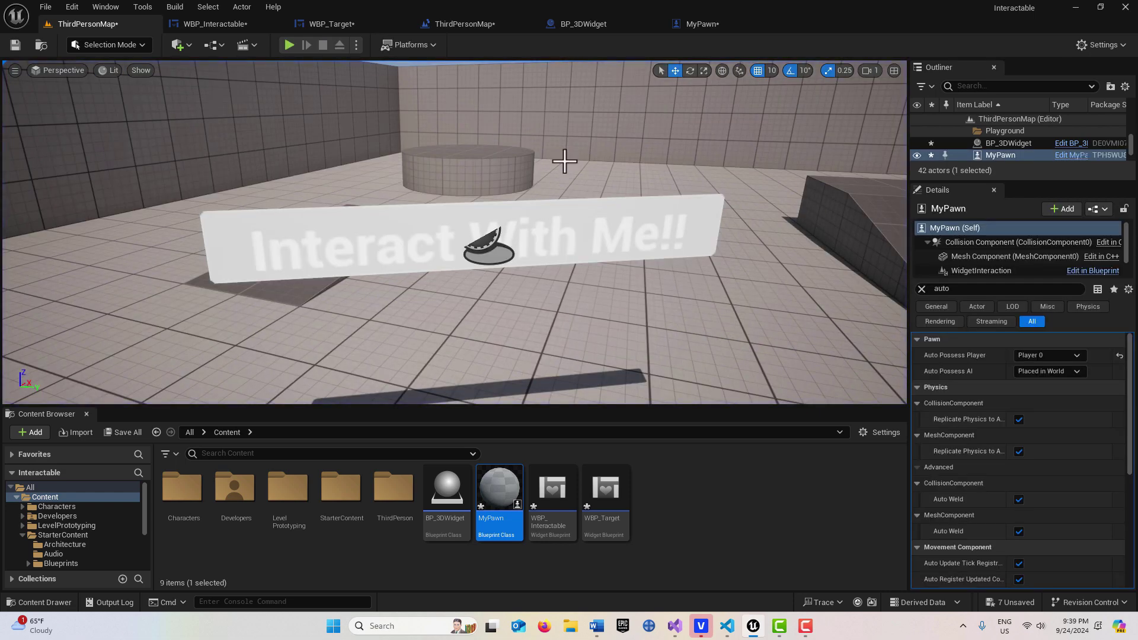
Switch to the MyPawn blueprint and select its WidgetInteraction component to show its Interaction settings.
{"action": "left_click", "coordinate": [709, 27]}
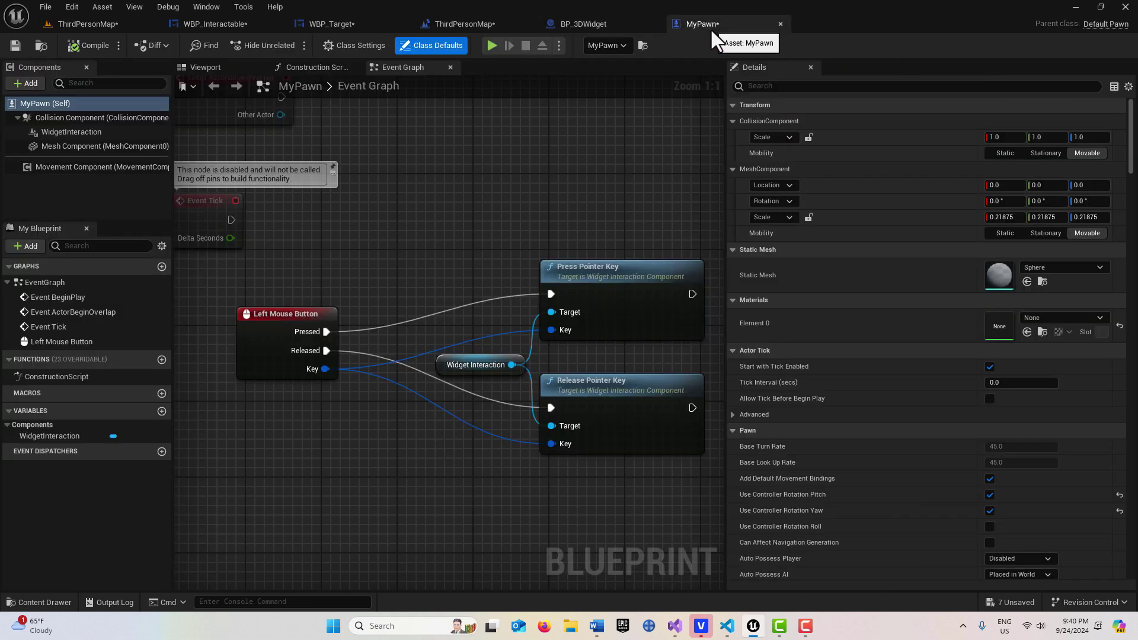
{"action": "left_click", "coordinate": [95, 135]}
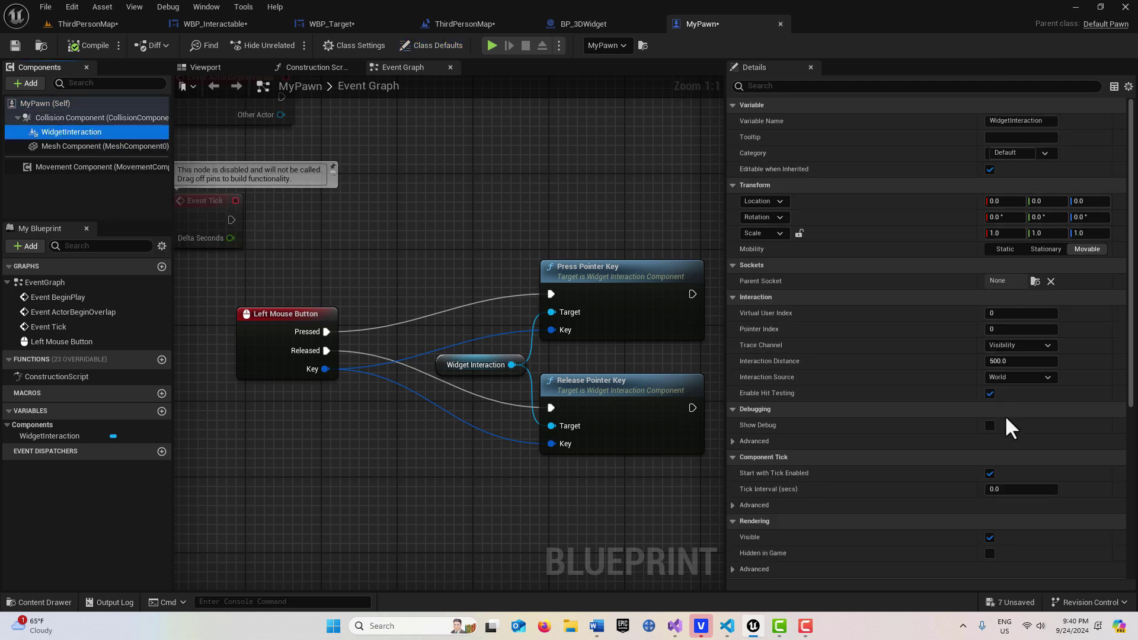